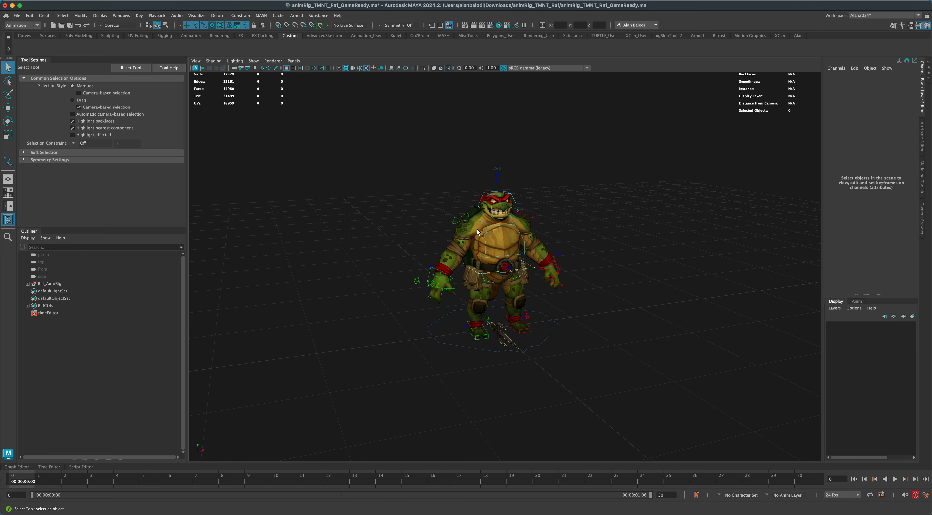
left_click_drag(415, 232, 405, 252, "alt")
left_click_drag(389, 158, 597, 384)
left_click(608, 310)
left_click_drag(577, 297, 561, 328, "alt")
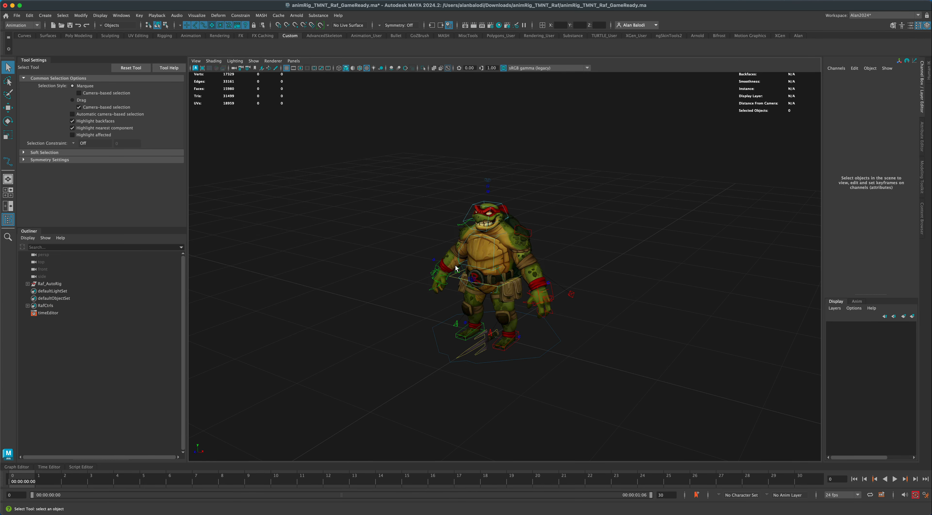
left_click_drag(455, 268, 377, 334, "alt")
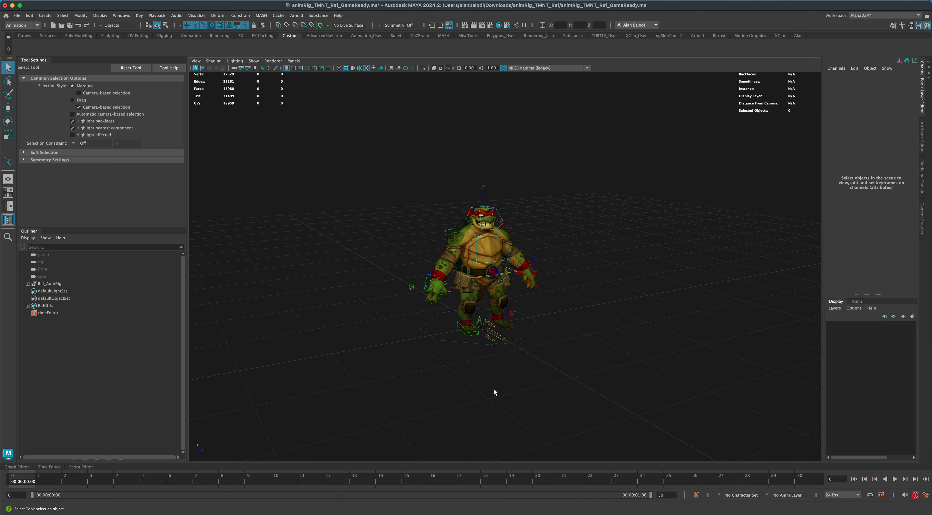
left_click_drag(575, 325, 574, 351, "alt")
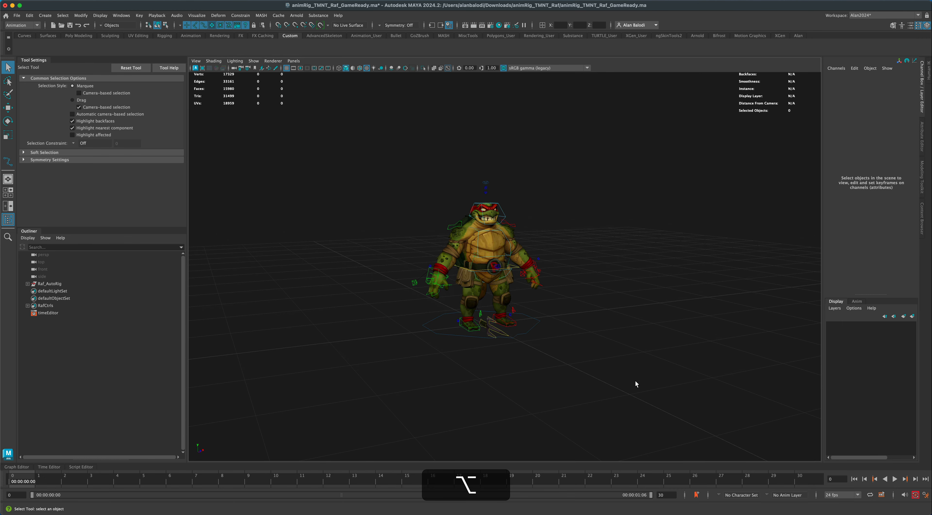
Set the scene's playback frame rate to 30 fps.
left_click(834, 498)
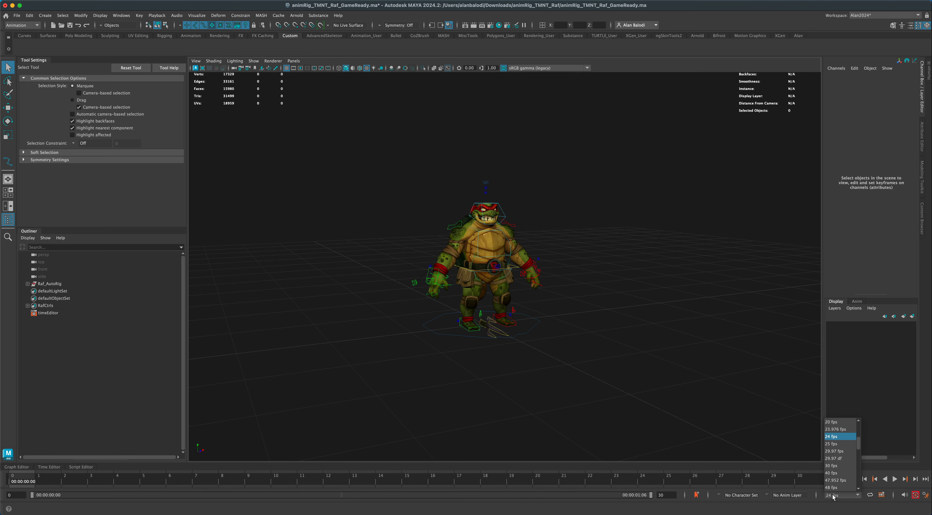
left_click(832, 466)
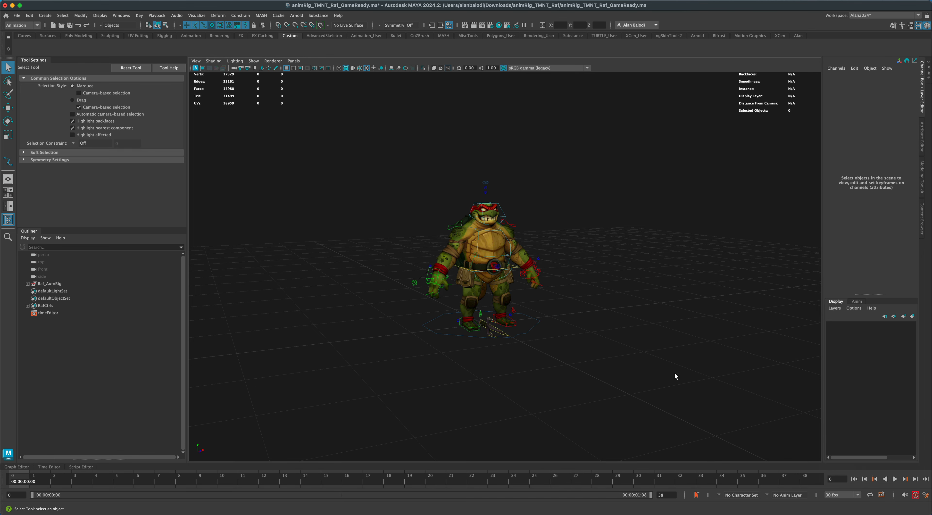
left_click_drag(586, 320, 581, 346, "alt")
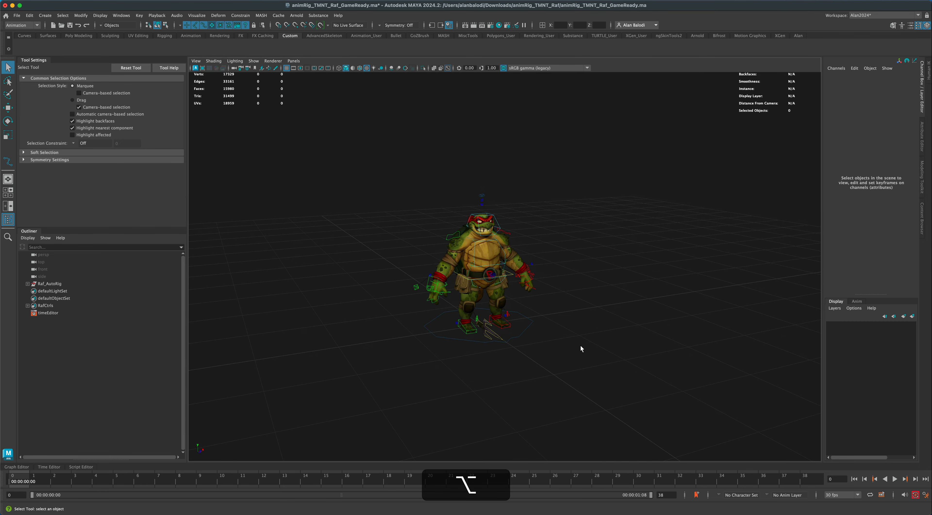
Pin the first sai prop, CTRL_PropA, to rightHand through its Pinning attribute.
mouse_move(343, 236)
left_mouse_down("alt")
mouse_move(354, 305)
mouse_move(329, 343)
mouse_move(346, 339)
mouse_move(334, 241)
mouse_move(340, 253)
left_mouse_up("alt")
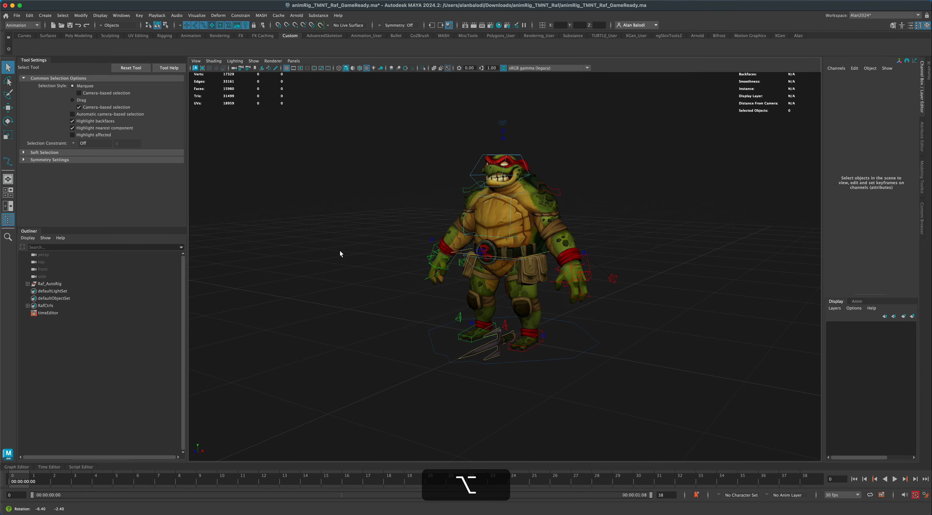
left_click(475, 351)
left_click(596, 339)
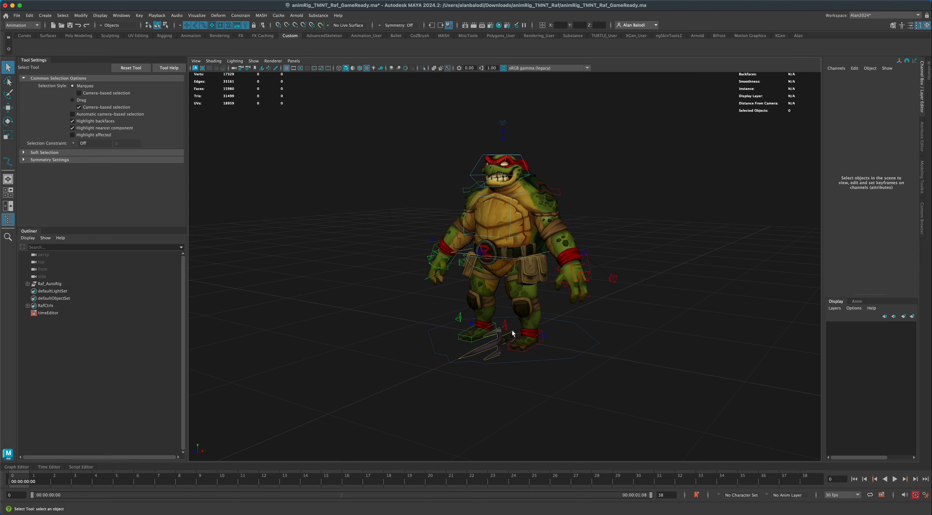
left_click(512, 330)
right_click_drag(586, 376, 633, 385, "alt")
middle_click_drag(638, 376, 632, 382, "alt")
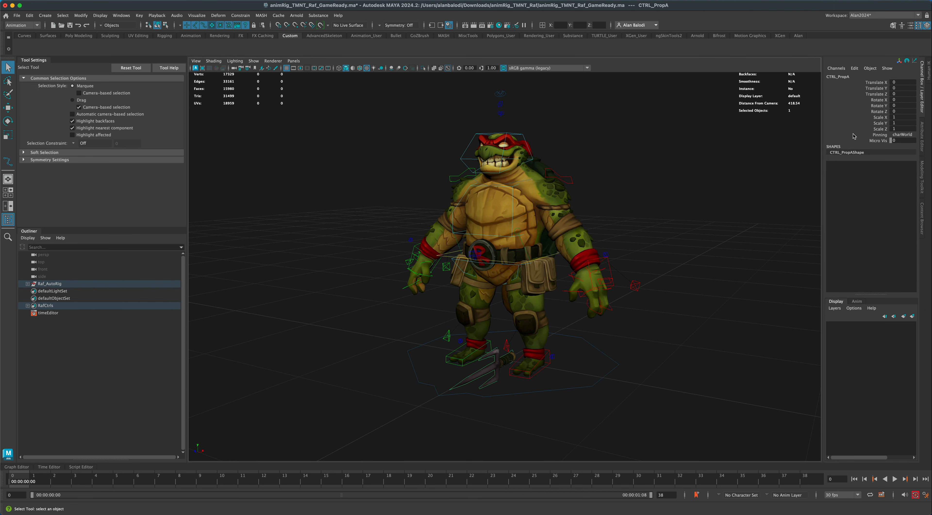
left_click(861, 136)
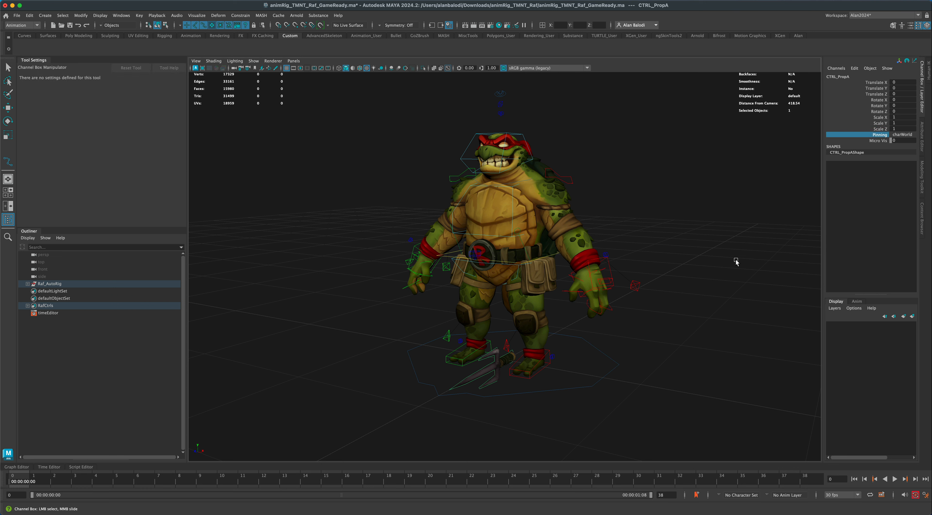
middle_click_drag(736, 261, 646, 261)
key("q")
Pin the second sai prop, CTRL_PropB, to leftHand through its Pinning attribute.
left_click(497, 356)
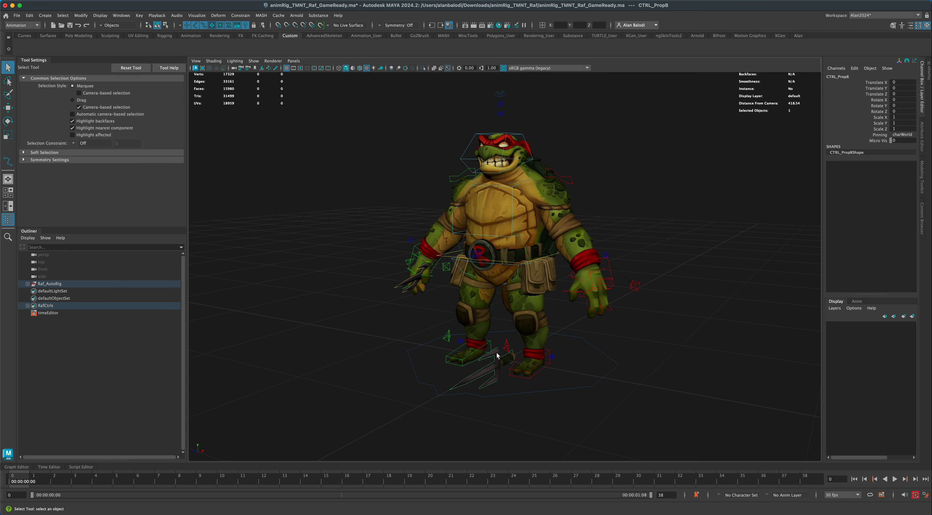
left_click(843, 136)
middle_click_drag(727, 292, 606, 297)
left_click_drag(634, 324, 650, 326, "alt")
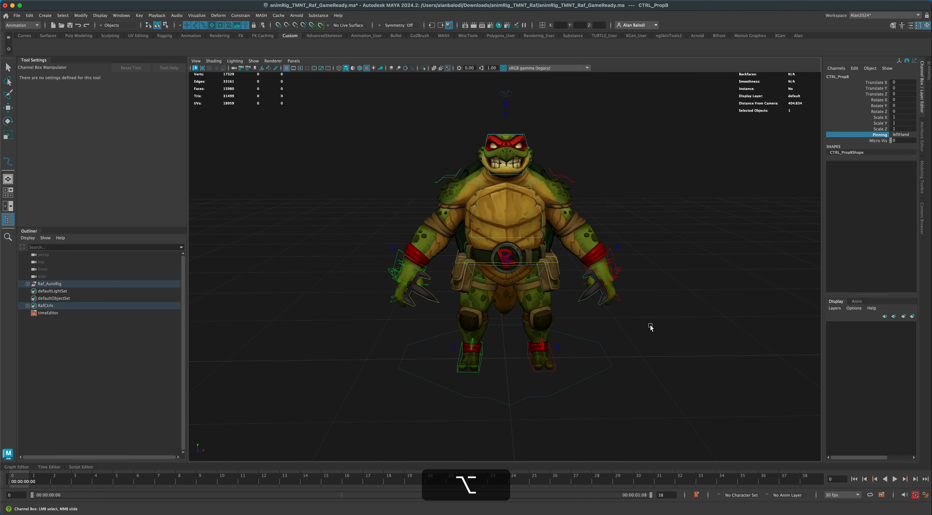
Move the right-hand sai into the palm, translating it about 1.5 in X, -3.4 in Y and -0.4 in Z.
right_click_drag(650, 326, 666, 329, "alt")
middle_click_drag(363, 362, 406, 311, "alt")
right_click_drag(406, 312, 409, 297, "alt")
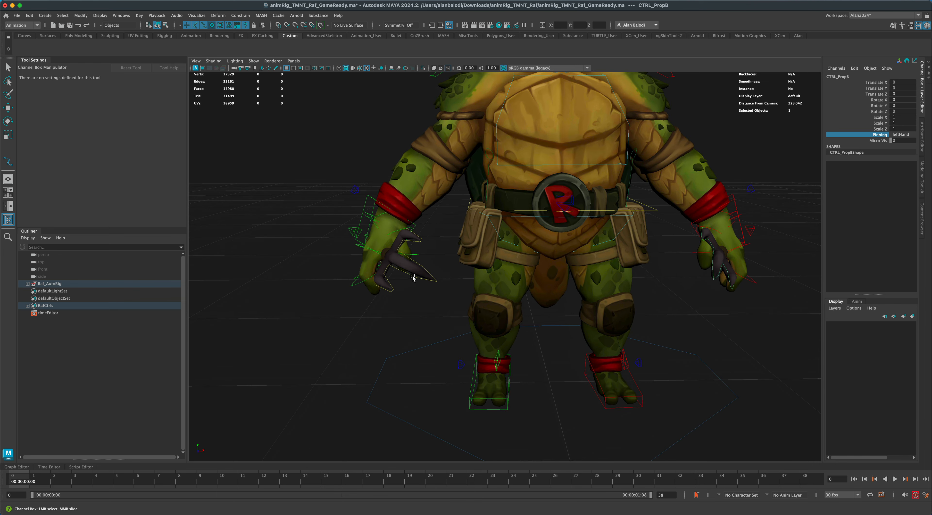
left_click(413, 279)
key("w")
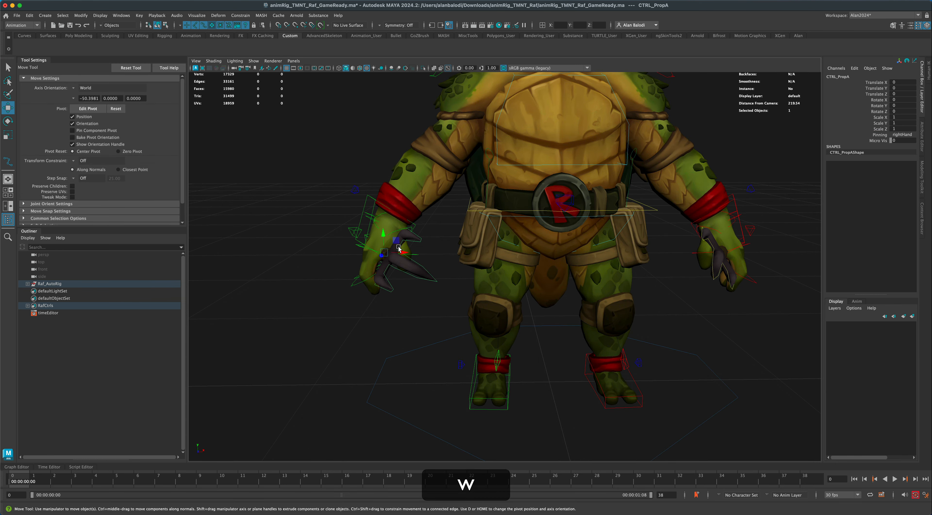
left_click_drag(395, 244, 395, 250)
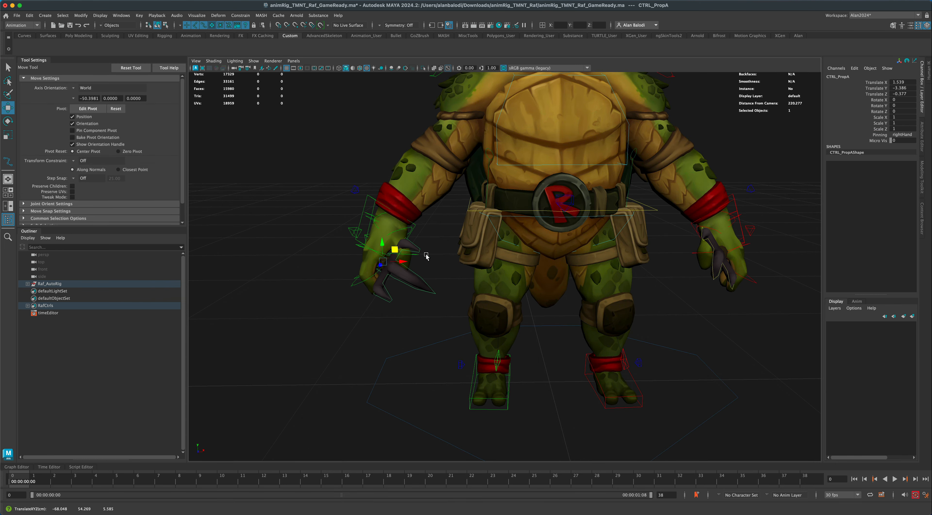
Fit the left-hand sai to the palm, translating it about -1.7, -3.2, -0.3 and rotating it about 3.6, 5.8, -6.9 degrees.
left_click_drag(707, 318, 738, 302, "alt")
left_click(711, 264)
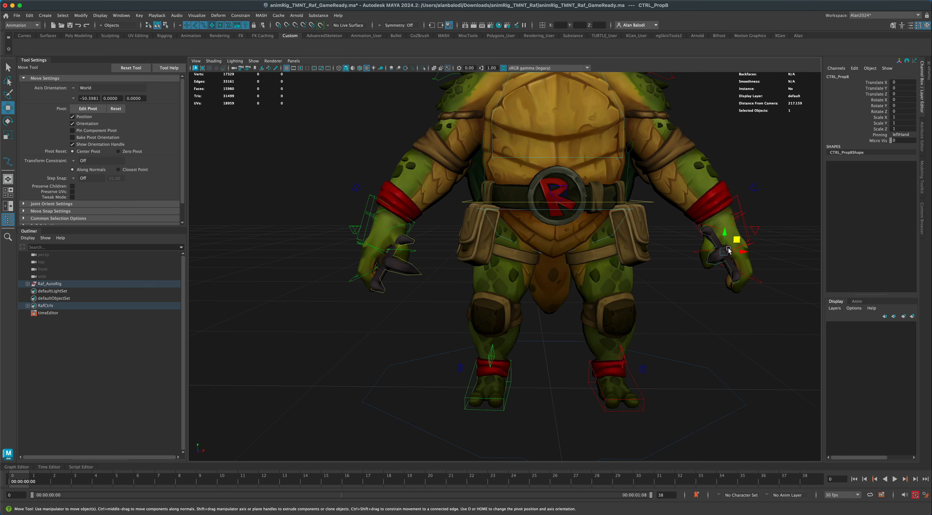
left_click_drag(737, 238, 654, 315)
key("e")
left_click_drag(393, 323, 422, 349, "alt")
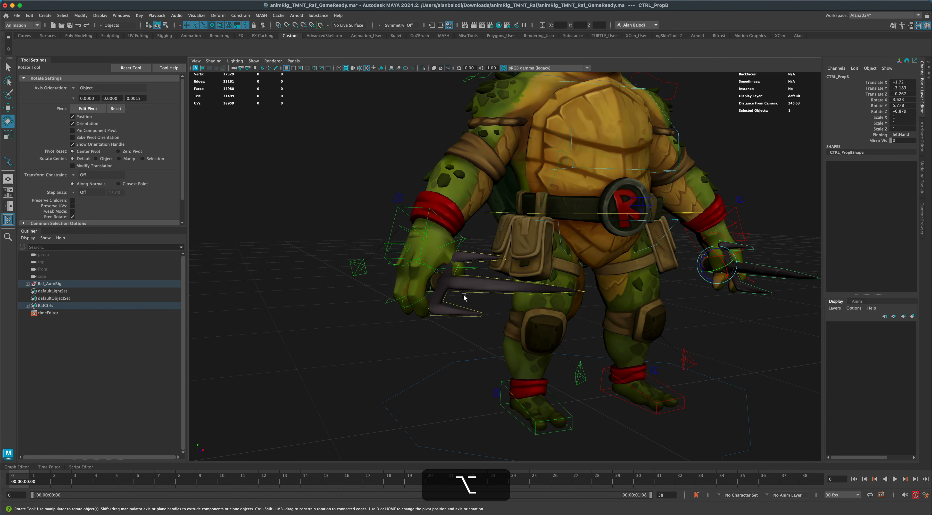
Rotate the right-hand sai to about 10.4, -6.6, 3.4 degrees to match the grip, and clear the selection.
left_click(448, 329)
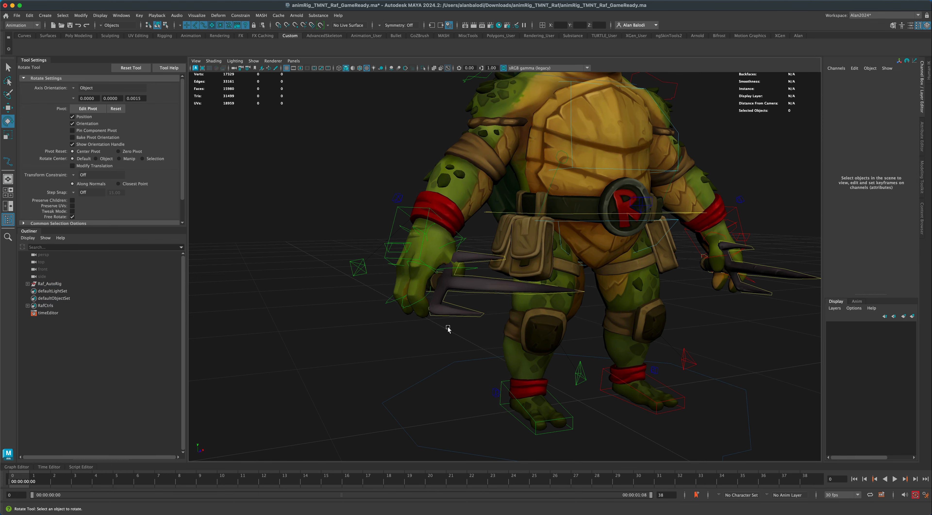
left_click(470, 293)
left_click_drag(439, 340, 427, 339, "alt")
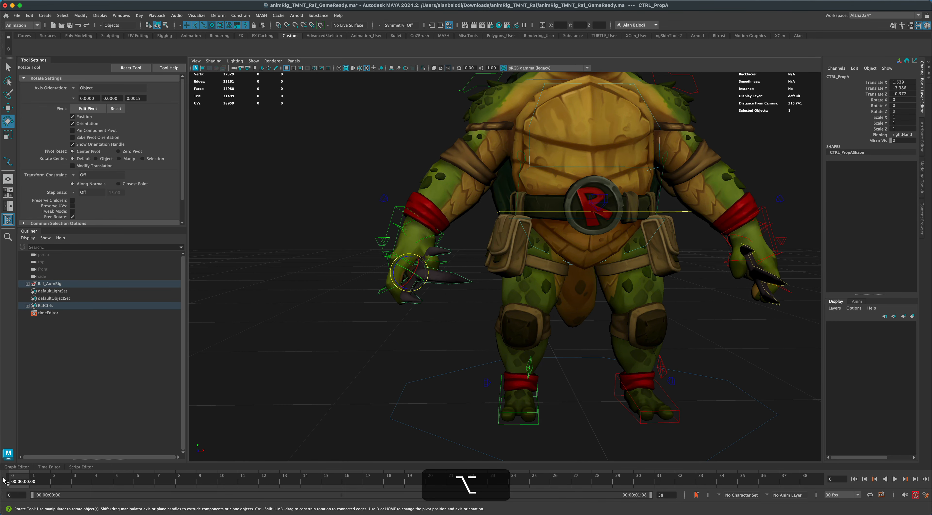
left_click_drag(398, 280, 423, 269)
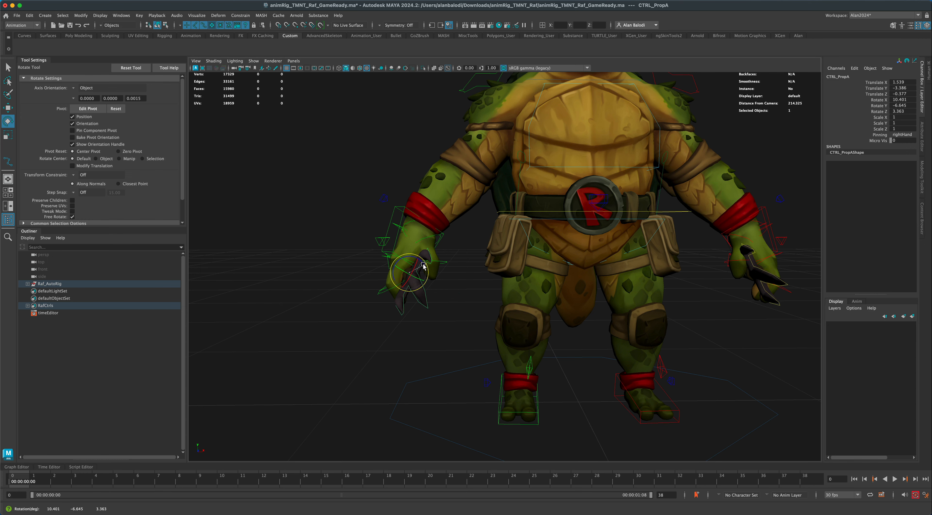
left_click_drag(380, 342, 447, 266, "alt")
left_click_drag(382, 320, 362, 322, "alt")
key("q")
left_click(363, 316)
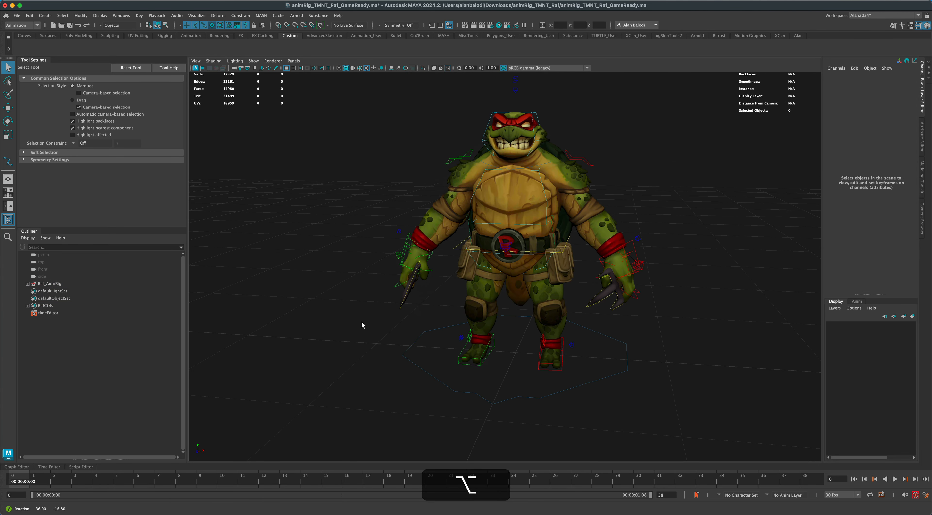
Try lowering the body control CTRL_Body about 3.3 units in Y, and undo the move.
left_click(563, 254)
left_click_drag(563, 253, 562, 273, "alt")
key("w")
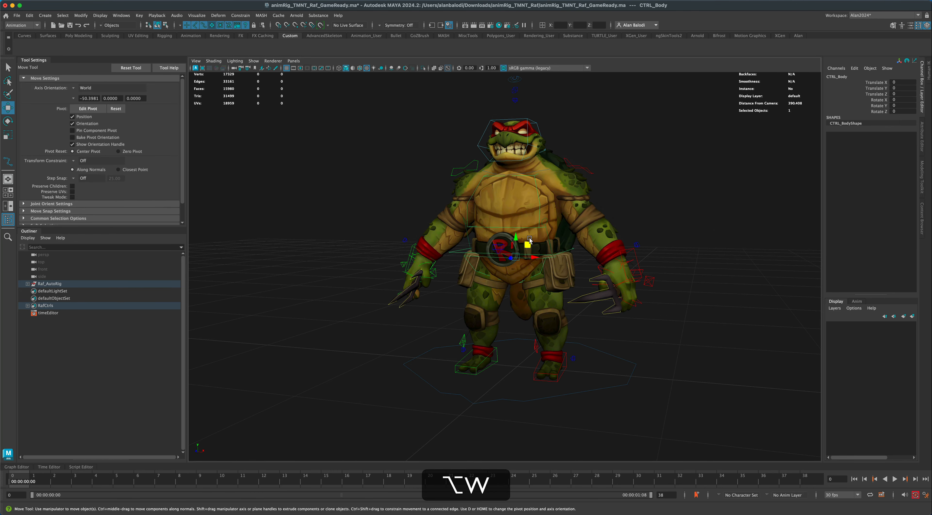
mouse_move(518, 231)
left_mouse_down()
mouse_move(517, 242)
mouse_move(518, 234)
left_mouse_up()
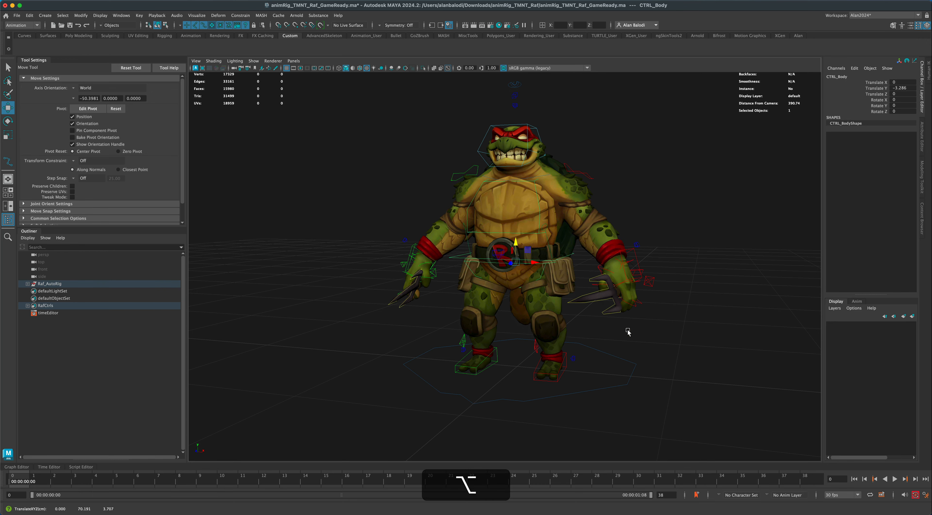
left_click_drag(628, 330, 639, 330, "alt")
key("super+z")
Switch both arms from IK to FK with the IKFK attribute of the left and right wrist pinner controls.
left_click_drag(638, 253, 638, 253)
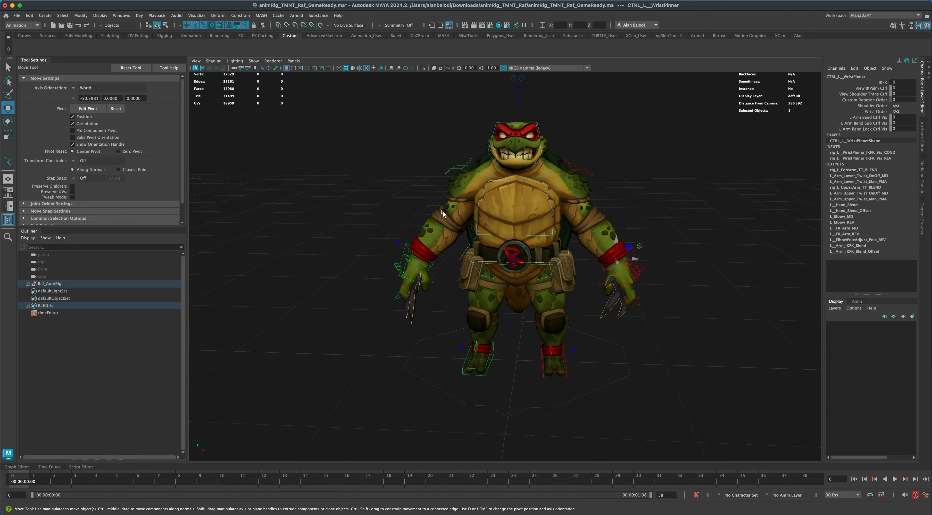
left_click_drag(375, 219, 403, 252, "shift")
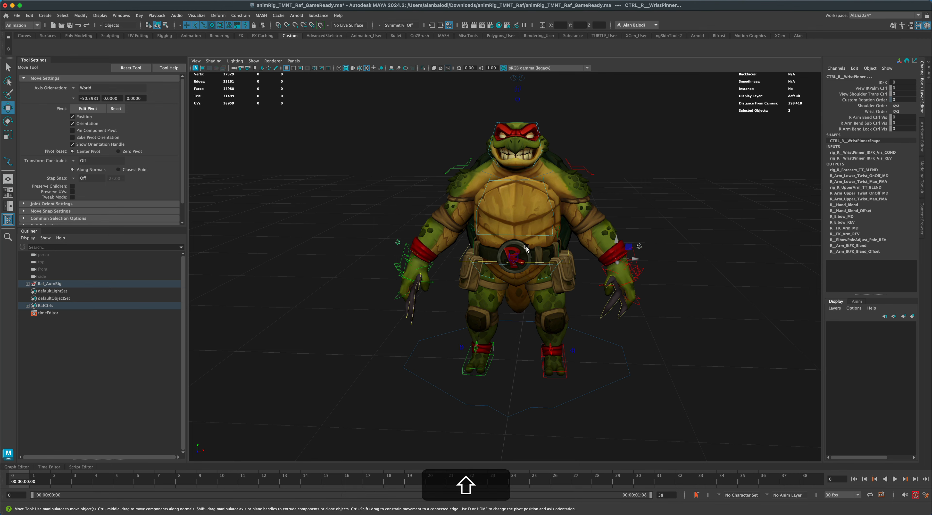
left_click_drag(584, 306, 590, 305, "alt")
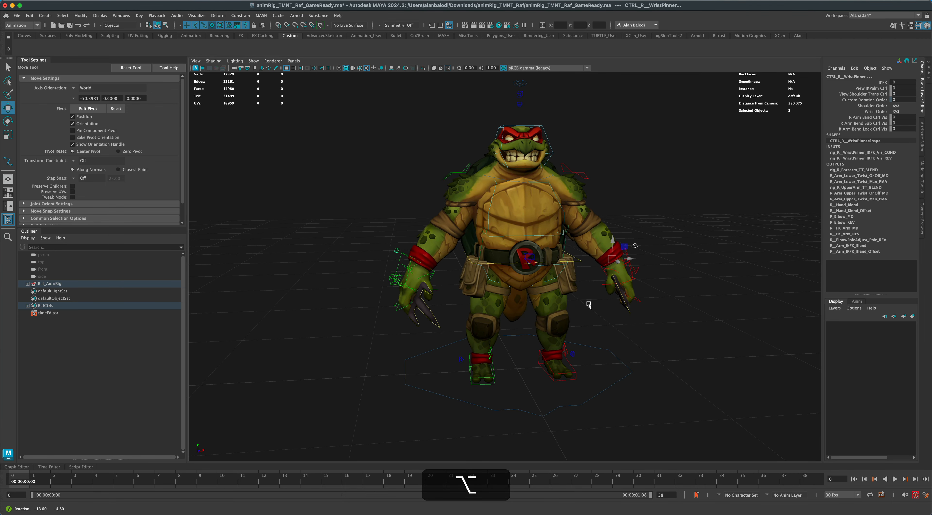
left_click(874, 82)
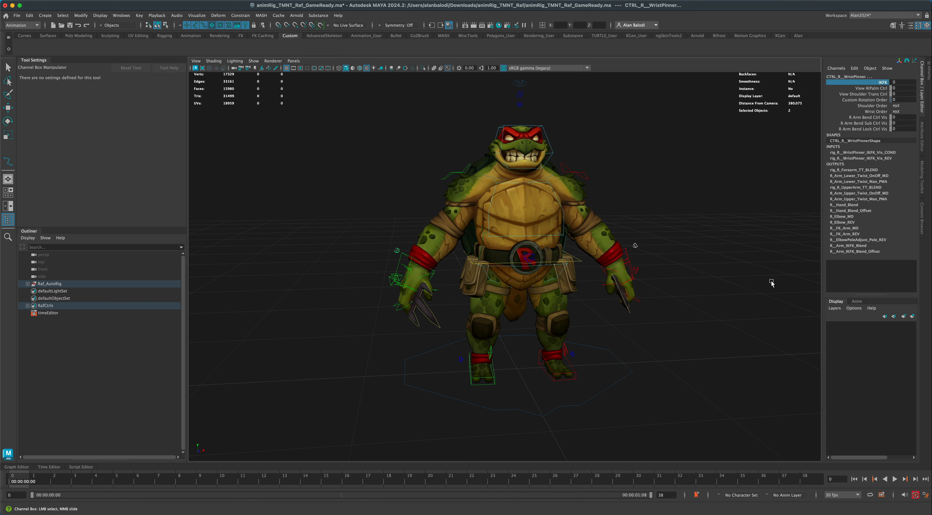
middle_click_drag(738, 288, 774, 288)
left_click_drag(299, 327, 298, 338, "alt")
left_click(8, 68)
Rotate the base joint control of the right index finger to about -21.6 degrees in Z.
left_click_drag(277, 302, 352, 297, "alt")
left_click(344, 325)
right_click_drag(352, 297, 347, 305, "alt")
left_click_drag(348, 305, 344, 303, "alt")
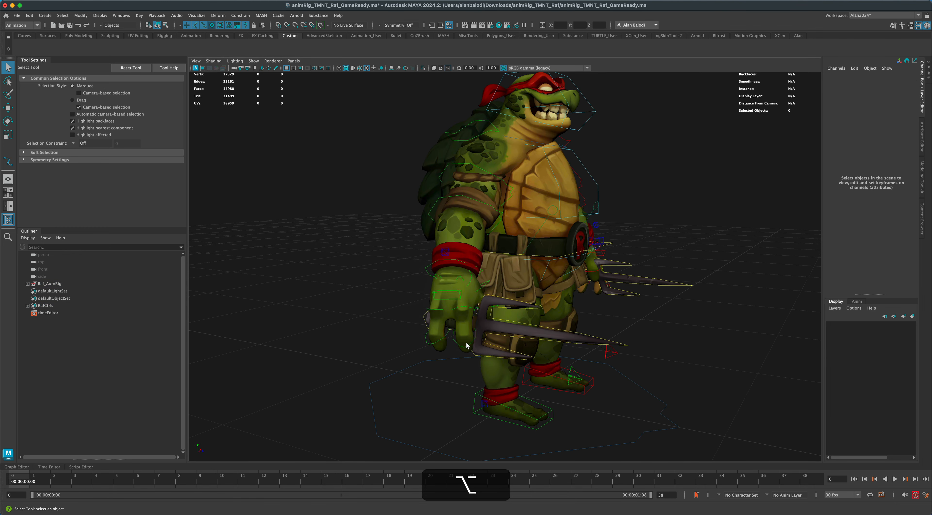
left_click(459, 294)
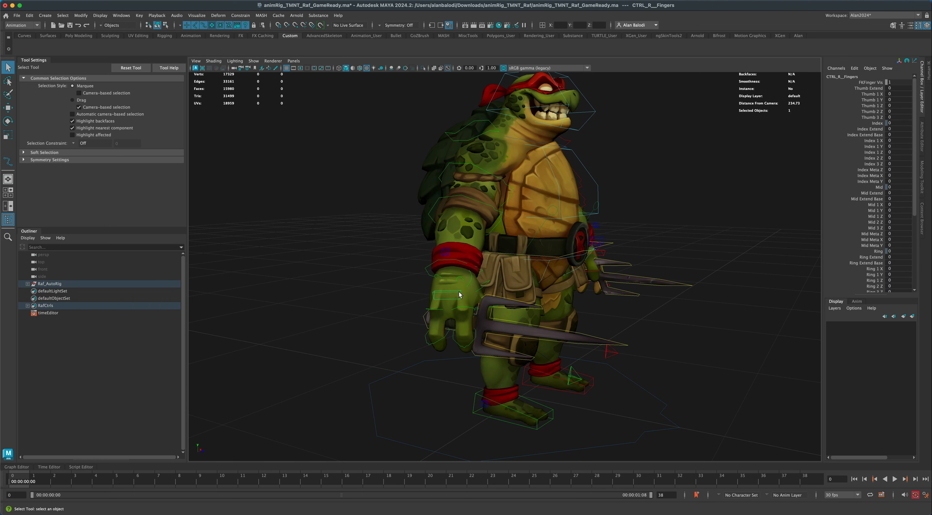
key("e")
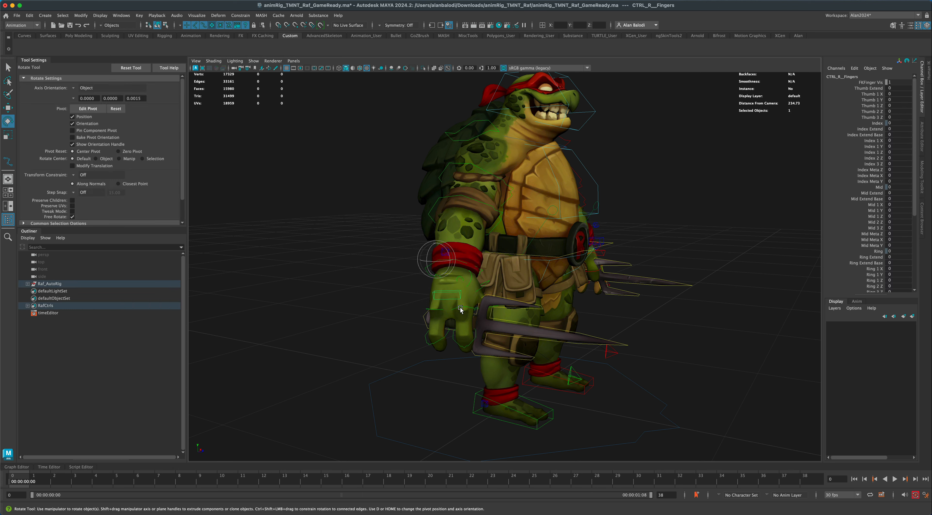
left_click(461, 308)
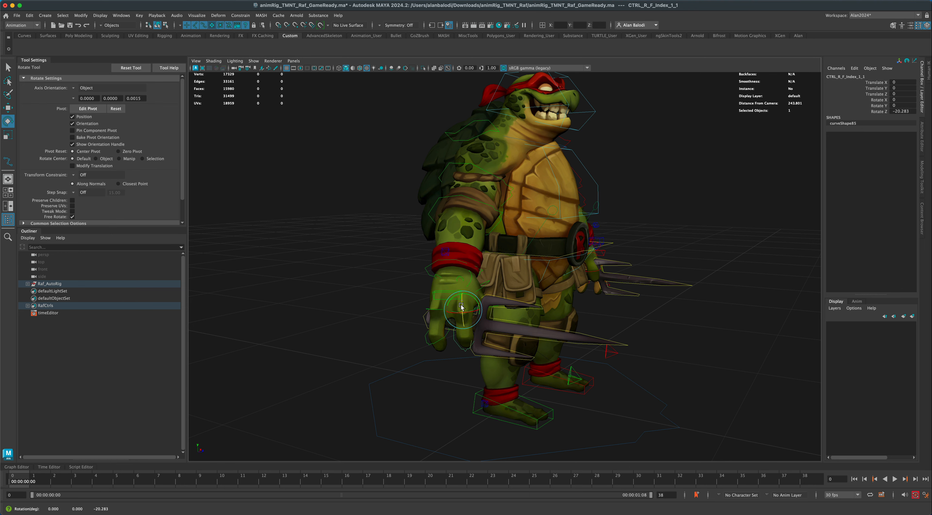
left_click_drag(461, 306, 461, 307)
Curl the second joint of the right index finger to about -31 degrees in Z.
left_click_drag(423, 368, 445, 372, "alt")
middle_click_drag(445, 372, 431, 339, "alt")
scroll(431, 339, "up", 3)
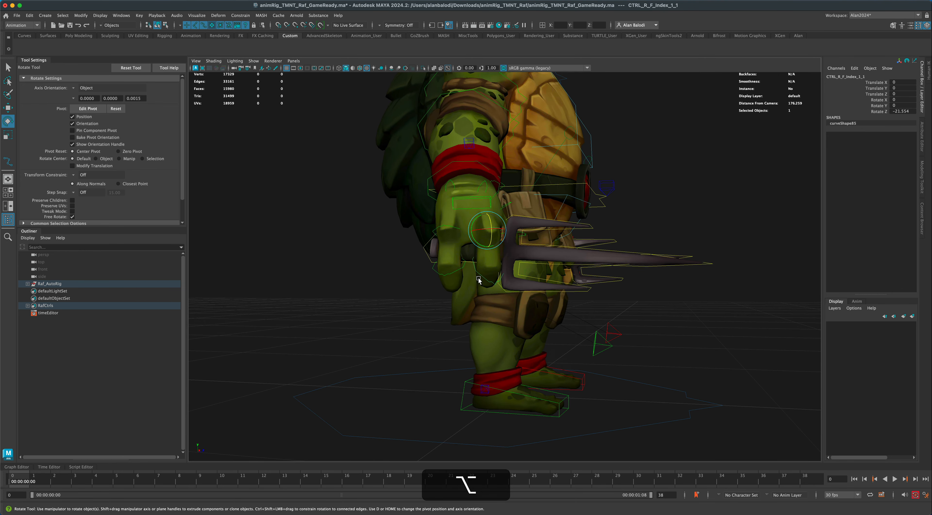
left_click(485, 272)
left_click_drag(486, 271, 493, 274)
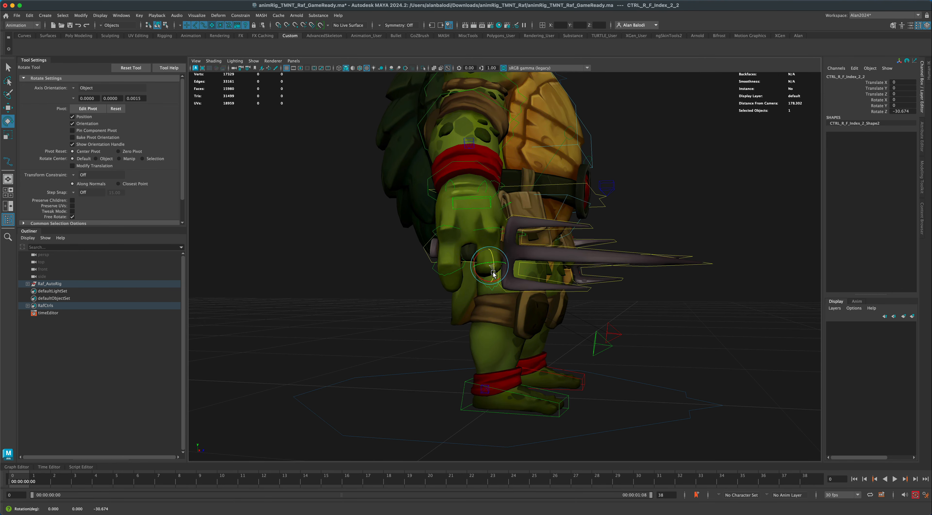
Curl the right pinkie, rotating its base joint to about -8.3 degrees and its second joint to about -61.5 degrees in Z.
left_click(449, 227)
left_click_drag(450, 227, 445, 227)
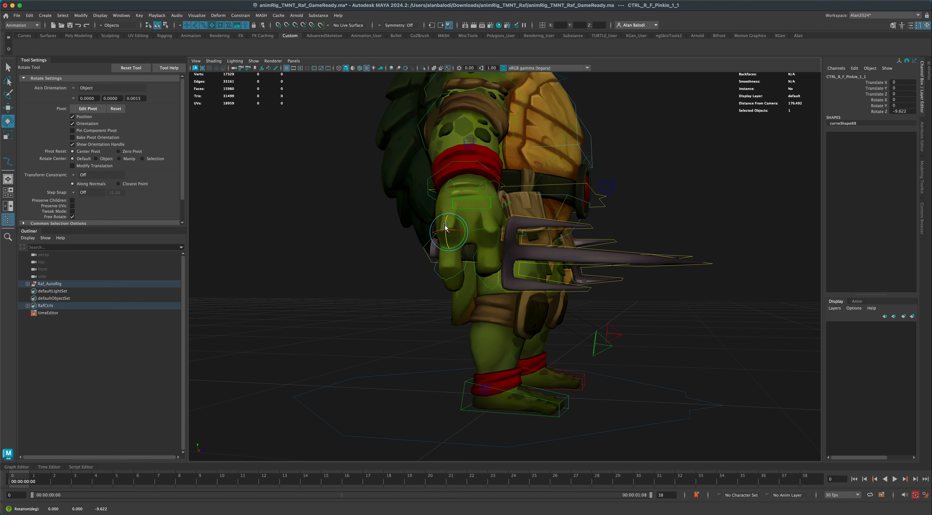
left_click(443, 279)
left_click_drag(446, 269, 446, 278)
left_click_drag(389, 302, 635, 273, "alt")
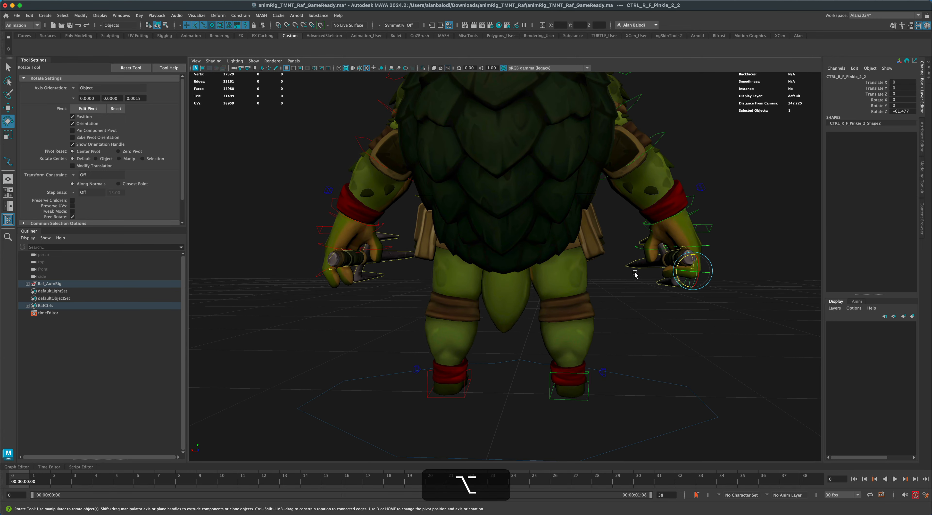
Curl the left pinkie inward from its base joint and rotate its second joint to about -57.9 degrees in Z.
left_click_drag(541, 316, 619, 258, "alt")
left_click_drag(635, 308, 599, 310, "alt")
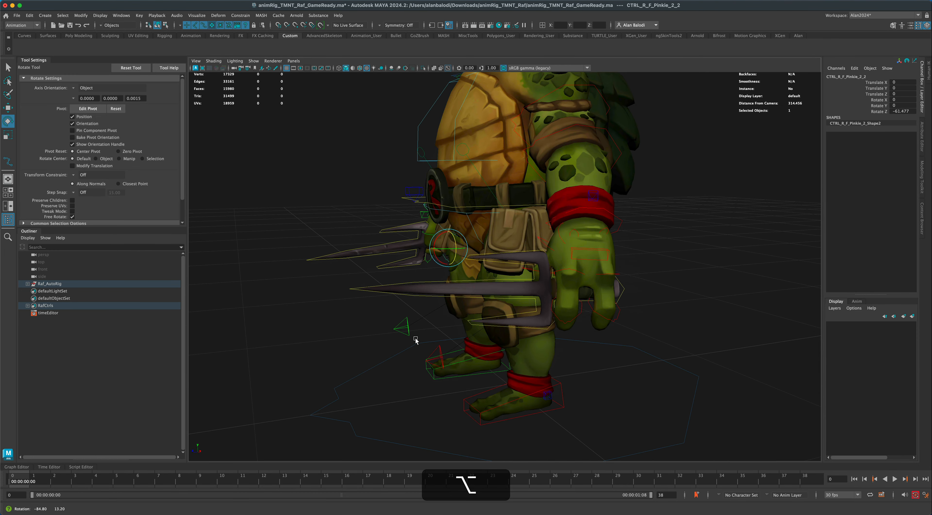
left_click(602, 305)
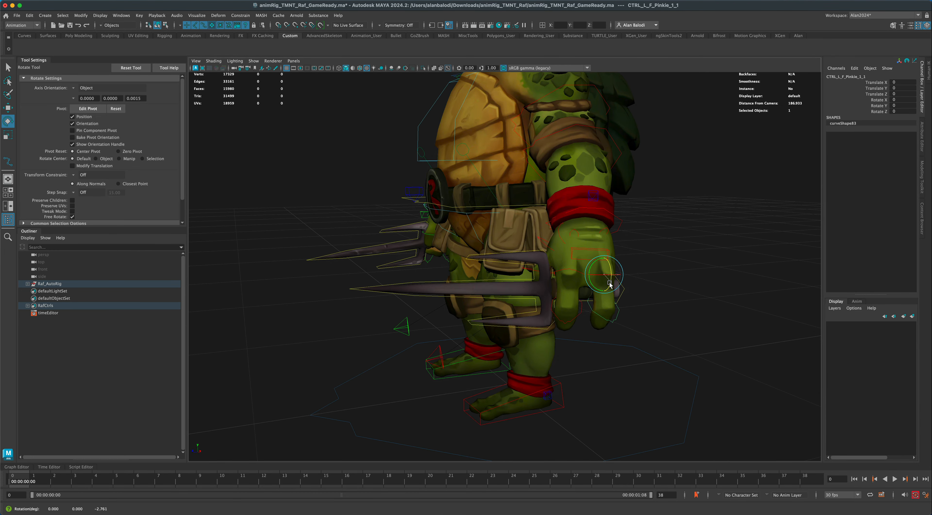
left_click(601, 319)
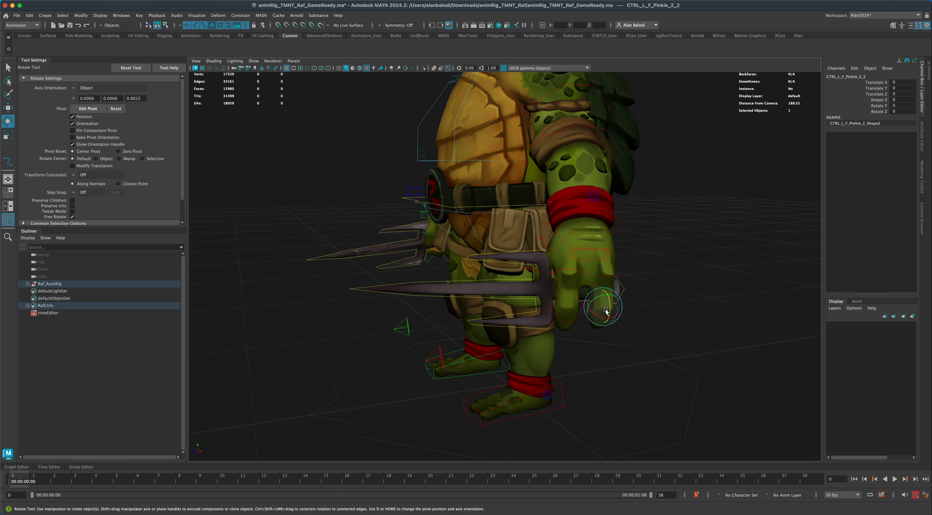
left_click_drag(603, 316, 607, 321)
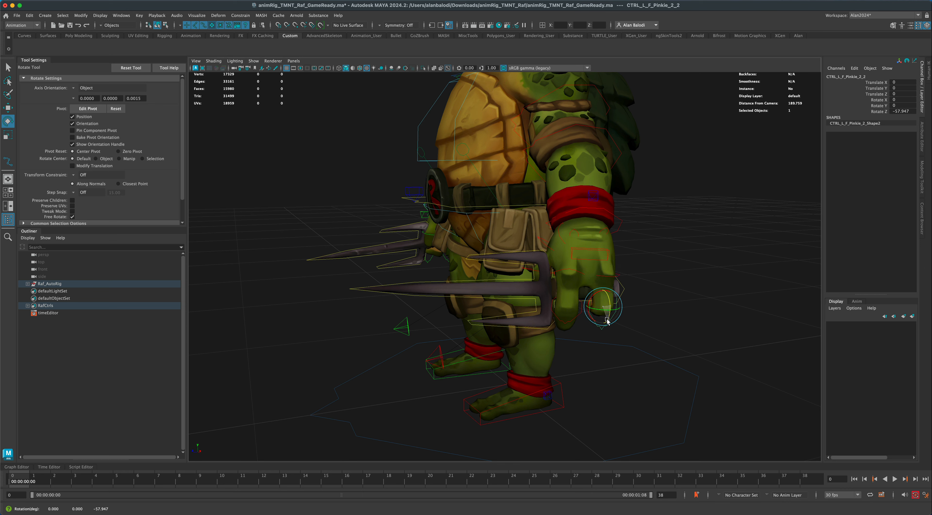
Curl the left index finger, rotating its base joint to about -25.9 degrees and its second joint to about -46.2 degrees in Z.
left_click(576, 275)
left_click_drag(569, 278, 568, 285)
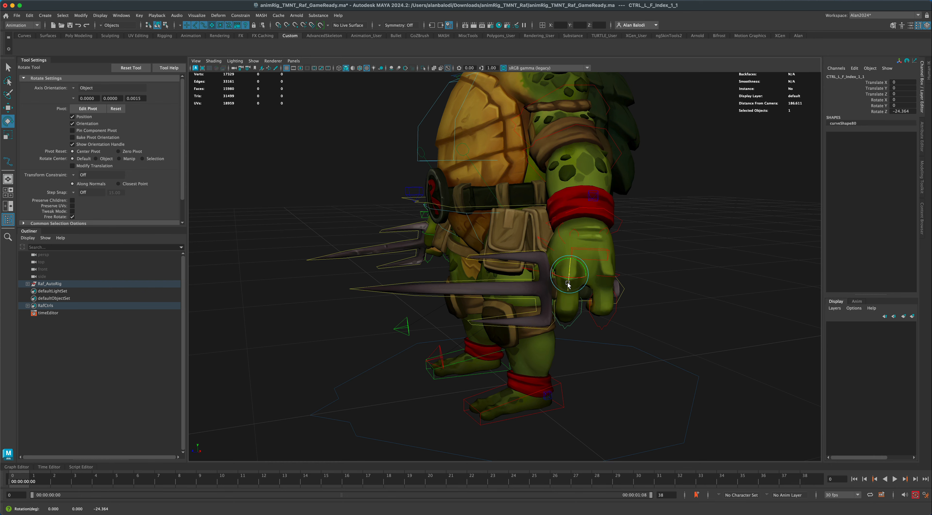
left_click(574, 321)
left_click_drag(573, 321, 565, 320)
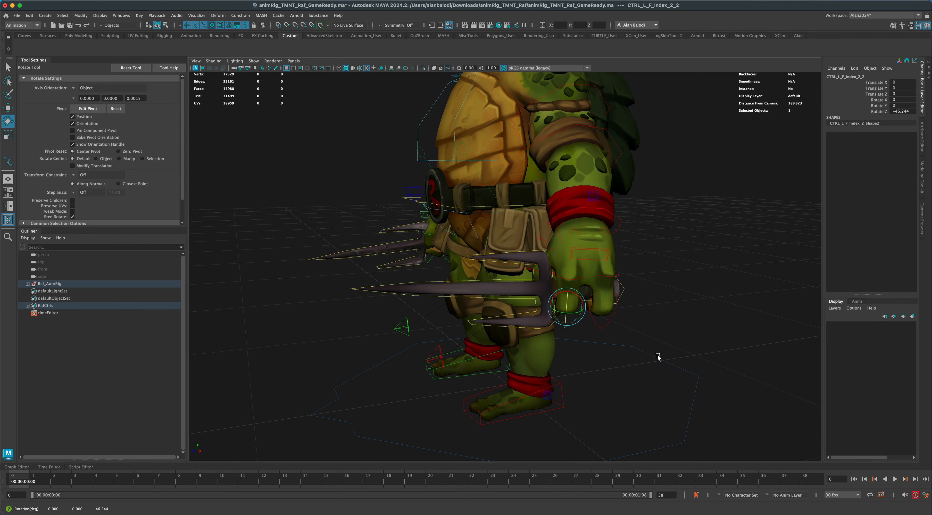
Inspect the posed character and its sais from several angles, selecting the rig controls and clearing the selection.
mouse_move(658, 356)
left_mouse_down("alt")
mouse_move(586, 353)
mouse_move(669, 352)
left_mouse_up("alt")
right_click_drag(669, 351, 666, 364, "alt")
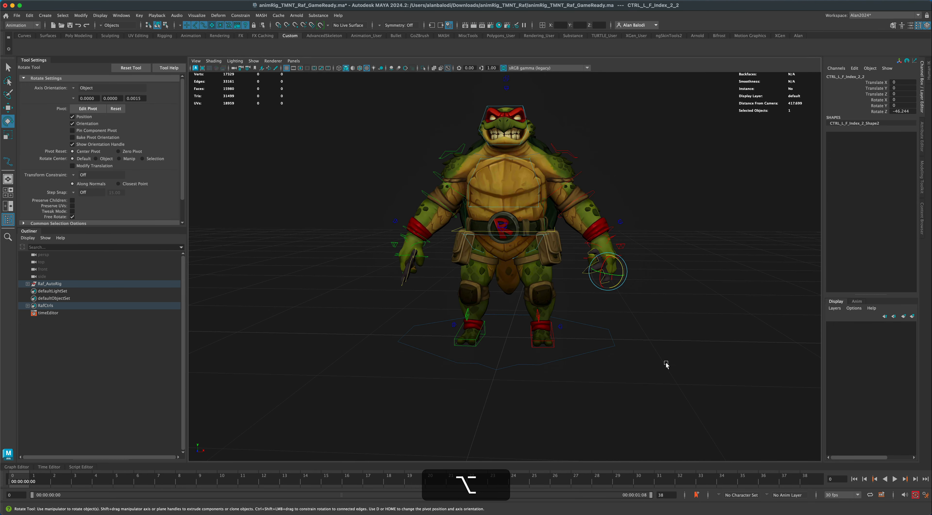
left_click_drag(666, 365, 668, 365, "alt")
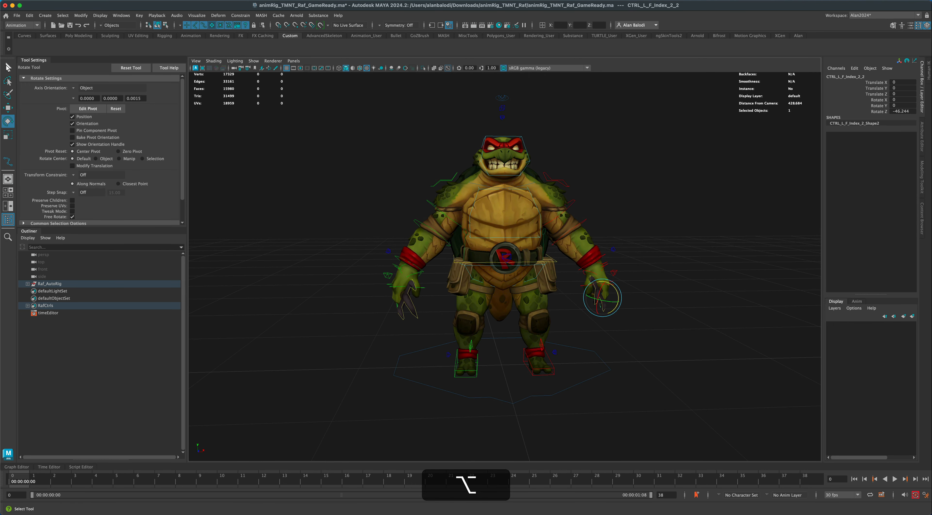
left_click(7, 67)
left_click_drag(342, 323, 375, 338, "alt")
left_click_drag(384, 122, 634, 392)
left_click(626, 381)
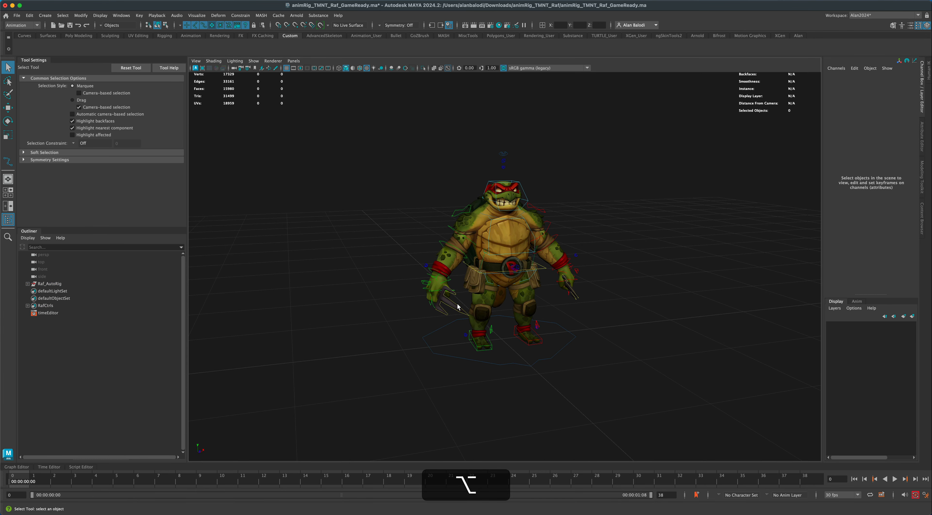
left_click_drag(422, 308, 370, 252, "alt")
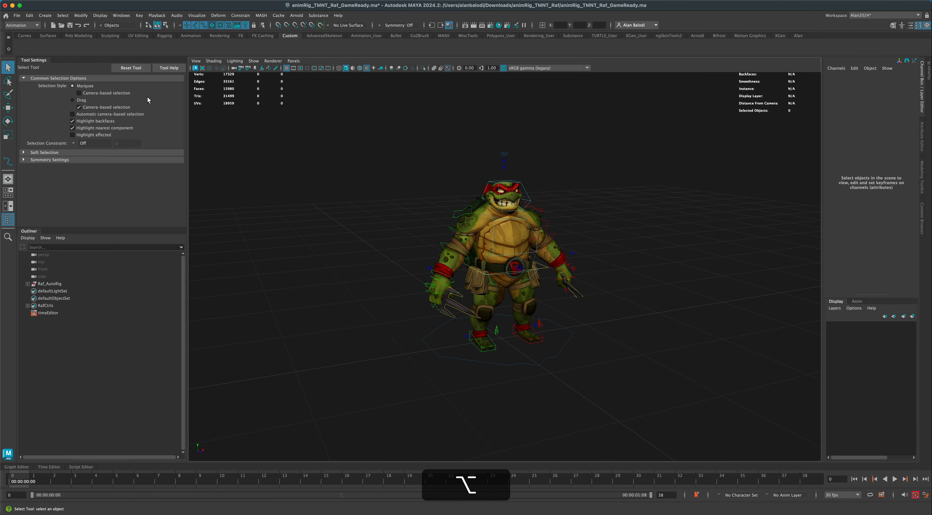
Create a locator at the world origin and keep it selected in the Outliner.
left_click(45, 15)
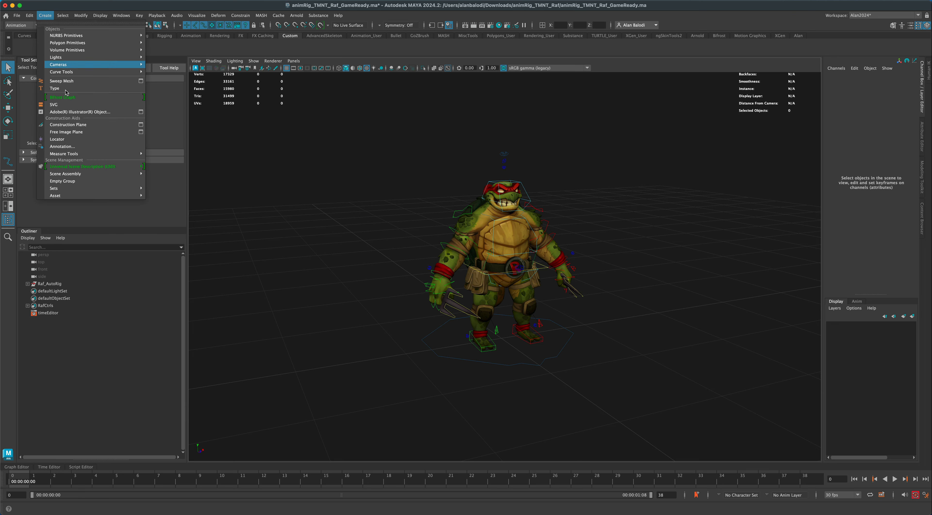
left_click(71, 140)
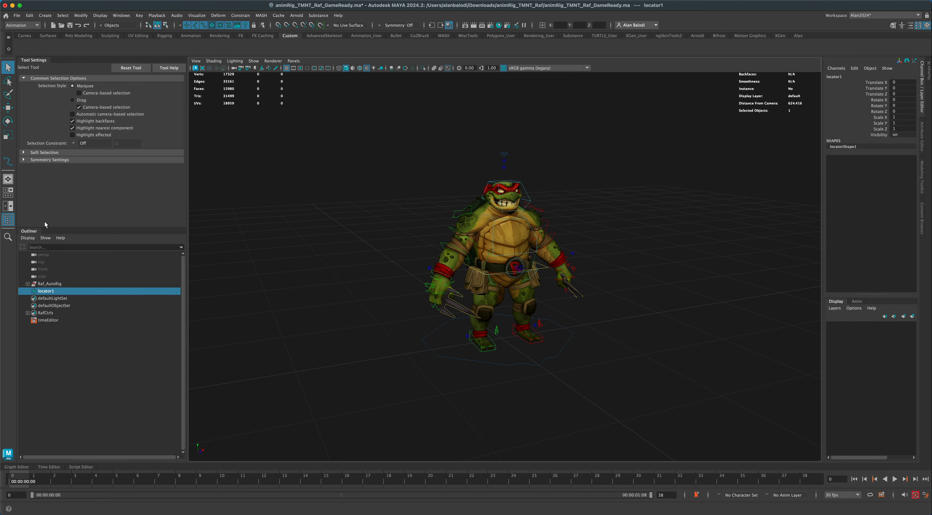
left_click(88, 328)
left_click(47, 292)
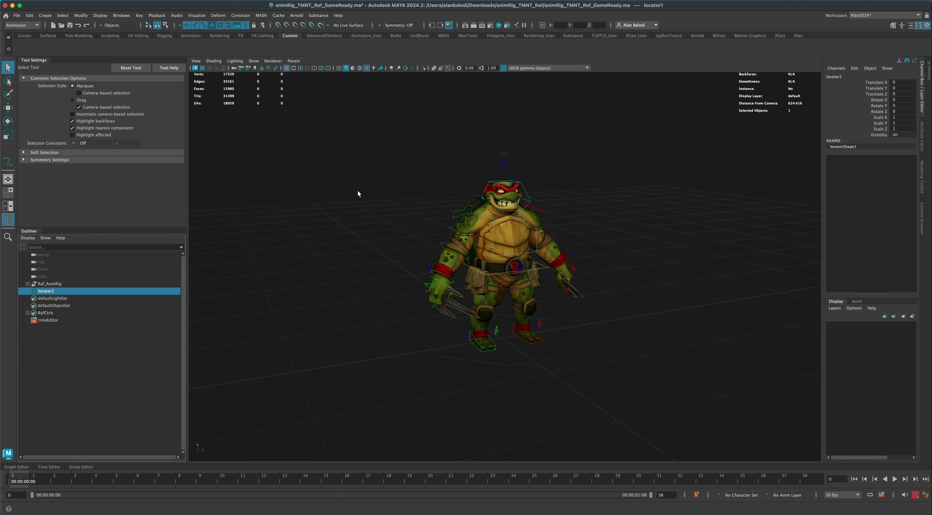
Enable the display of locators in the viewport.
left_click(252, 61)
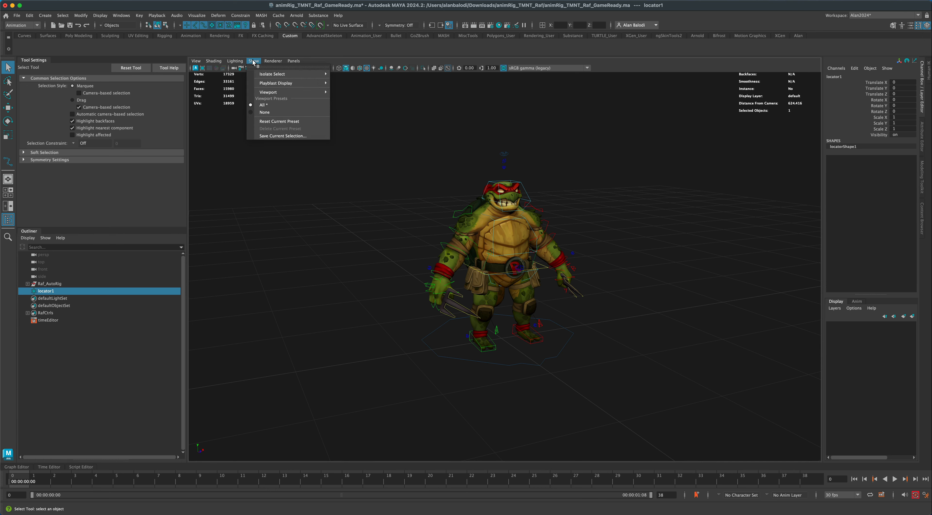
mouse_move(271, 94)
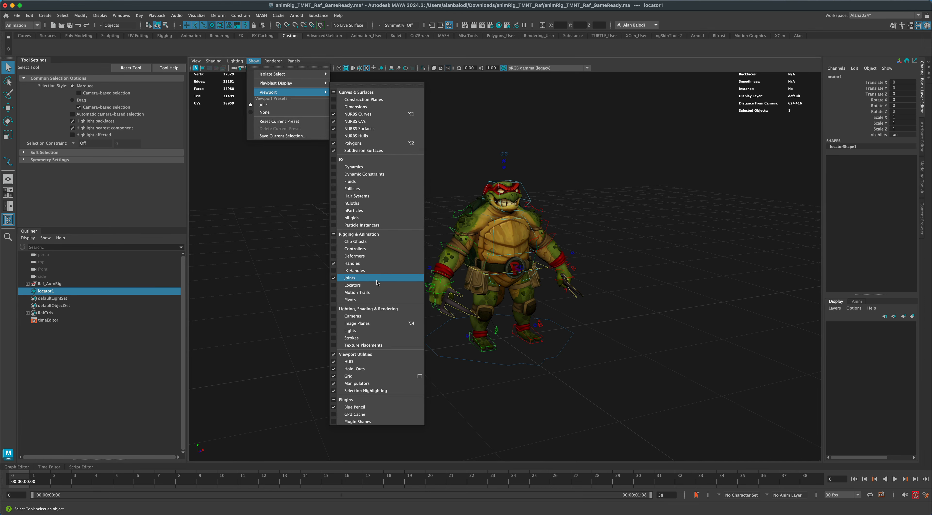
left_click(360, 285)
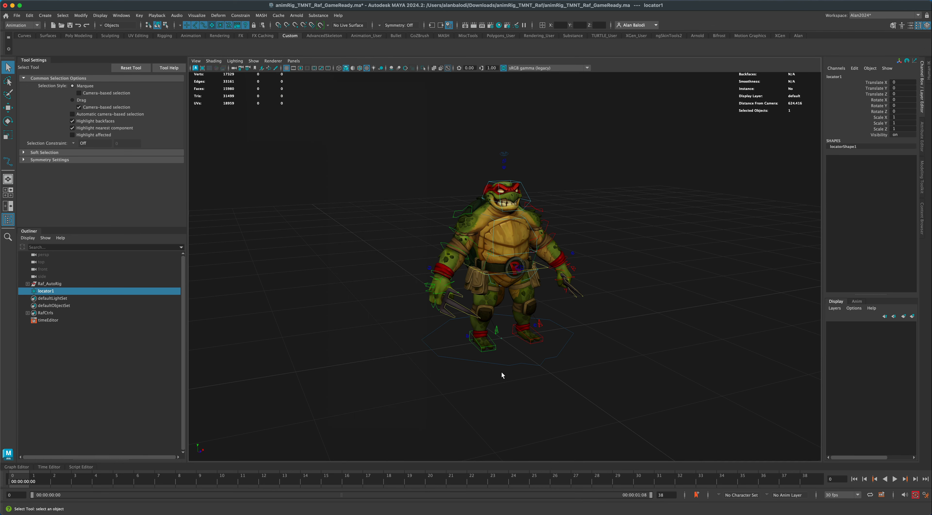
Examine the new locator's size and position between the character's feet.
scroll(501, 372, "up", 2)
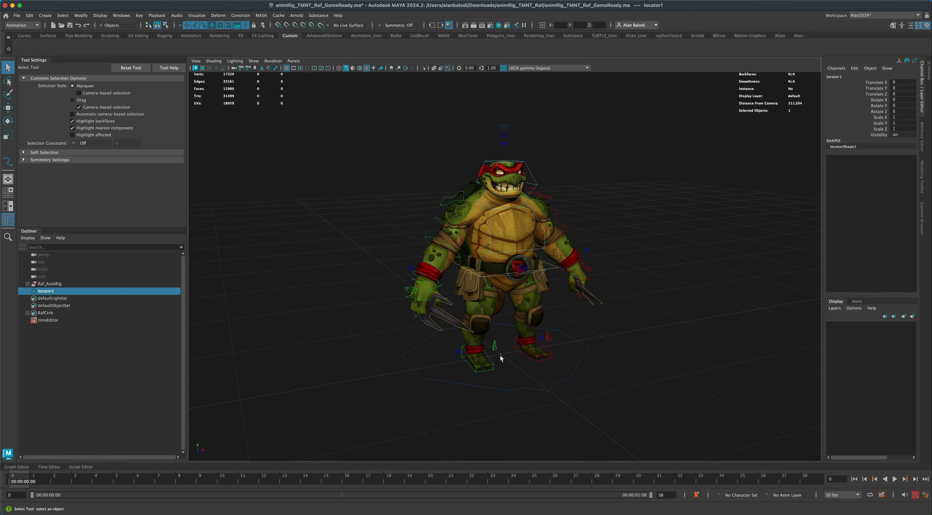
mouse_move(501, 360)
left_mouse_down("alt")
mouse_move(484, 360)
mouse_move(499, 362)
left_mouse_up("alt")
middle_click_drag(498, 362, 491, 348, "alt")
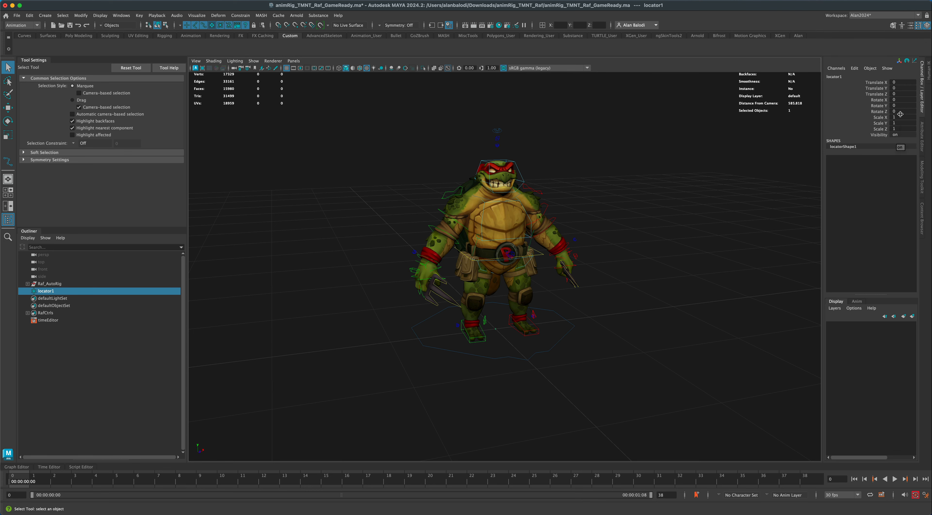
left_click_drag(719, 232, 676, 248, "alt")
right_click_drag(676, 248, 662, 254, "alt")
left_click_drag(662, 257, 656, 259, "alt")
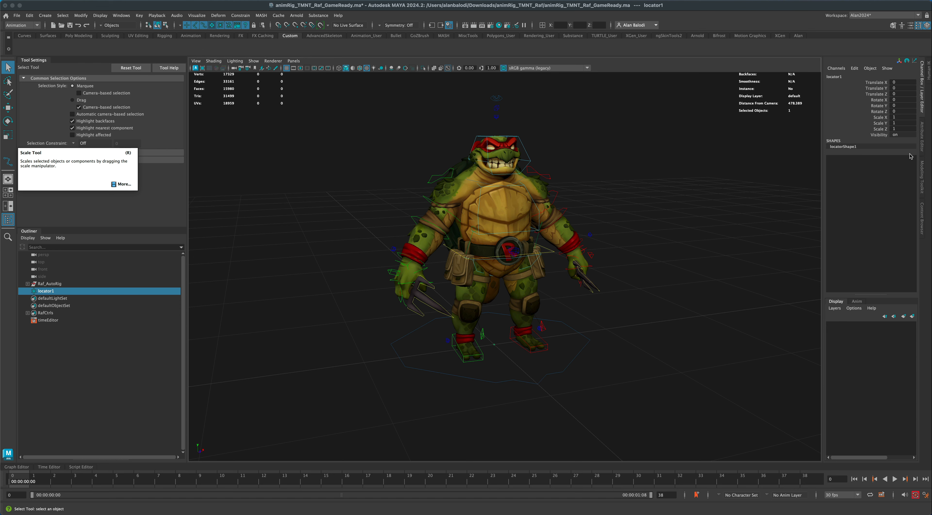
scroll(680, 285, "down", 3)
left_click_drag(680, 285, 659, 284, "alt")
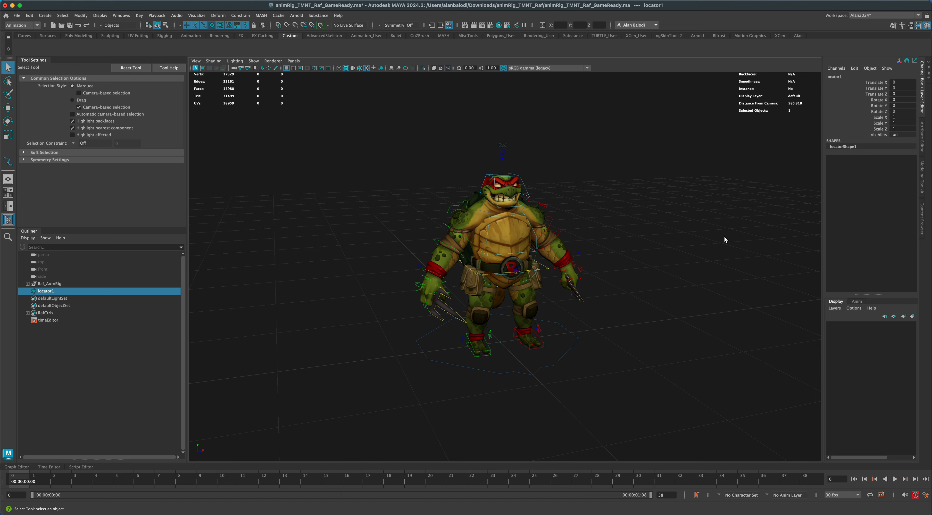
left_click_drag(647, 322, 644, 310, "alt")
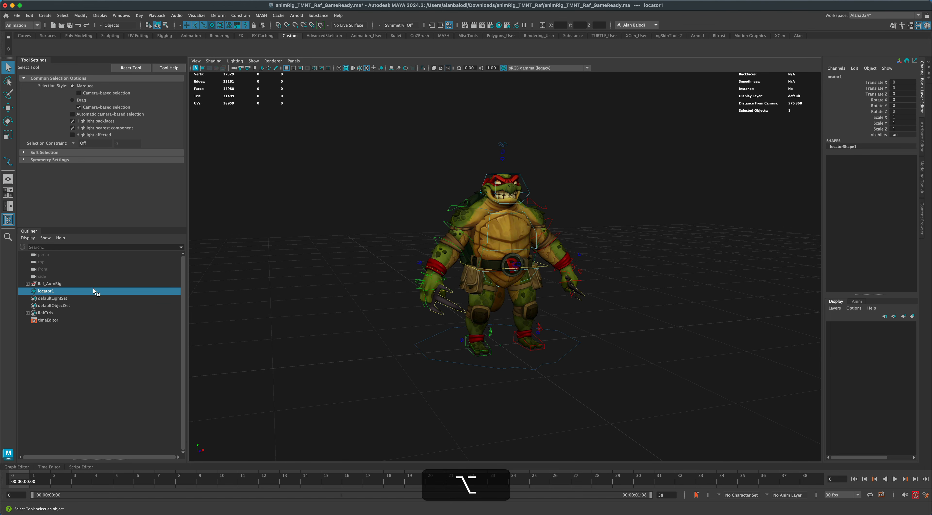
Parent the CTRL_Raf_World control under locator1 in the Outliner.
left_click_drag(406, 329, 425, 353)
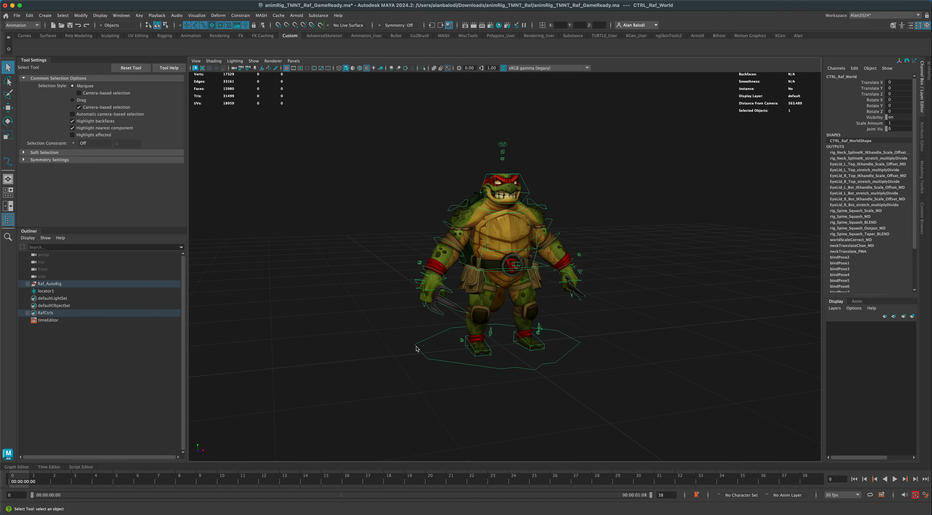
left_click_drag(44, 285, 43, 292)
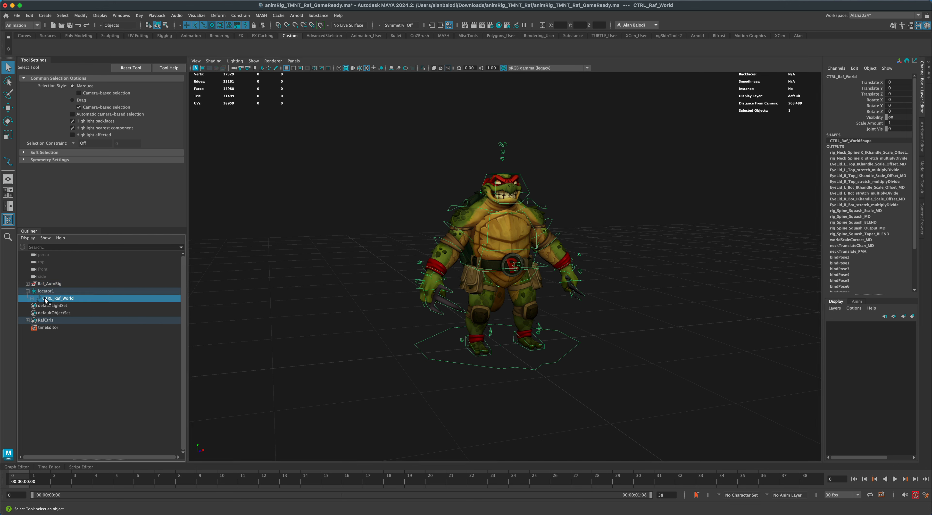
left_click(61, 345)
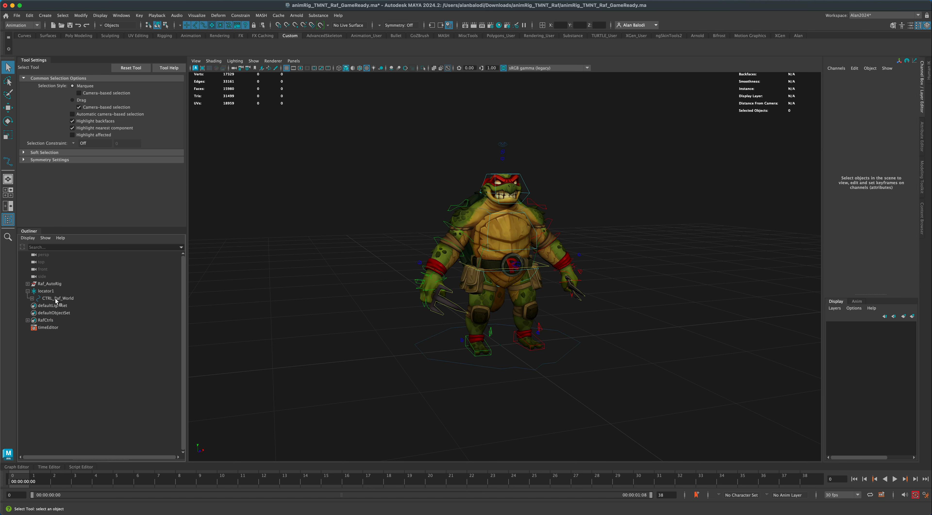
left_click(56, 298)
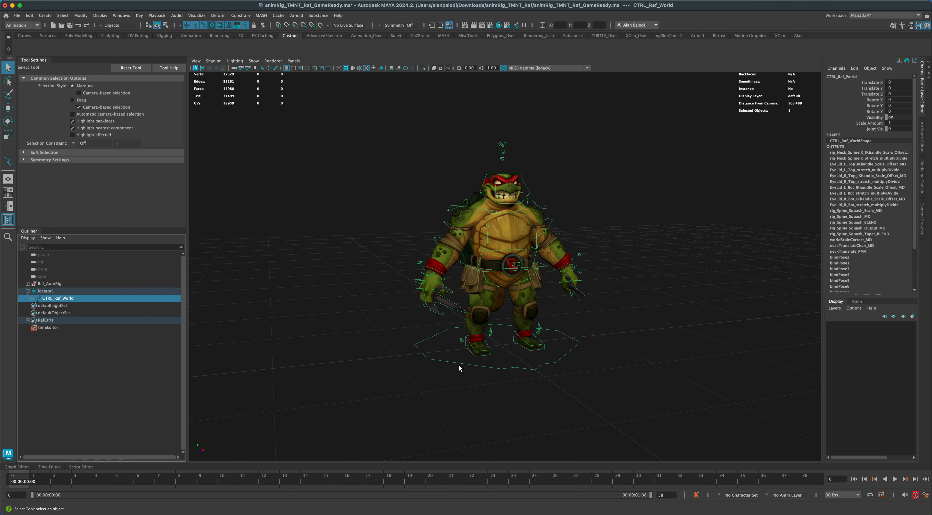
Clear the Script Editor's command history and collapse the editor.
left_click(245, 339)
left_click_drag(246, 339, 504, 340, "alt")
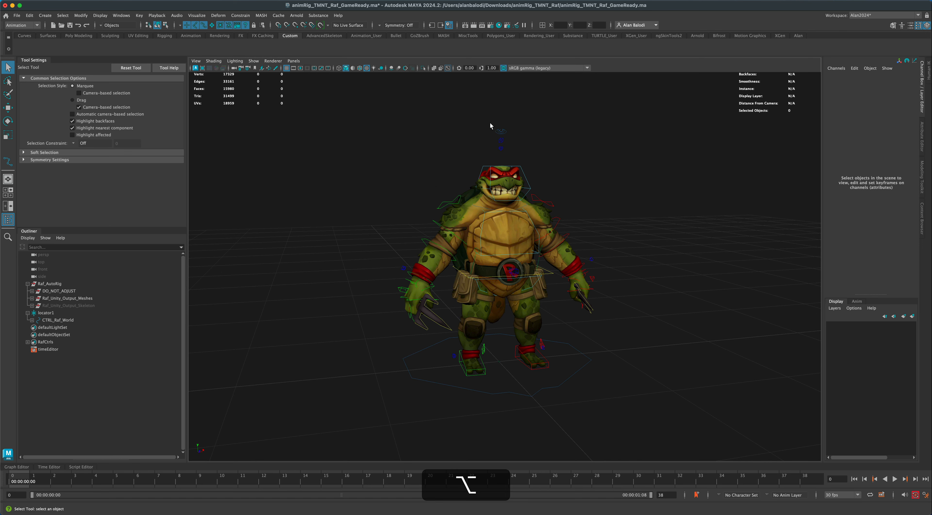
left_click_drag(381, 264, 363, 275, "alt")
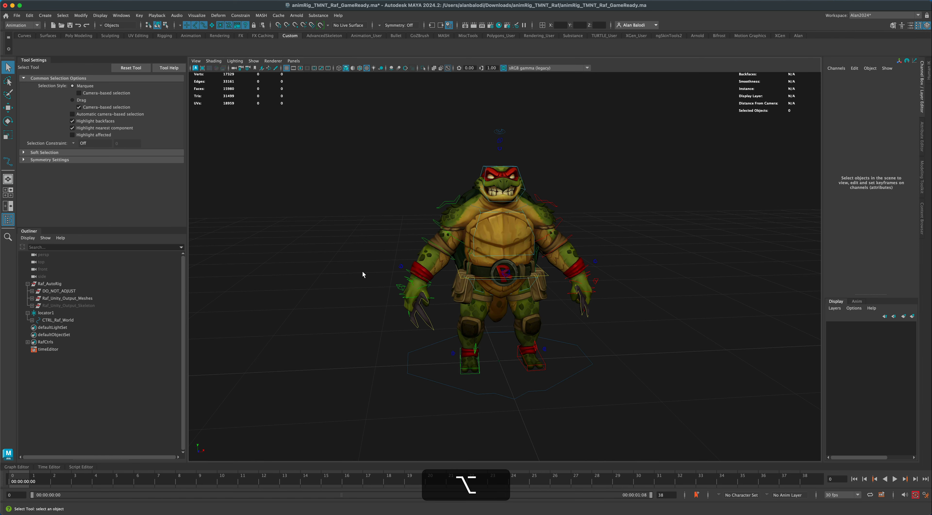
left_click(86, 466)
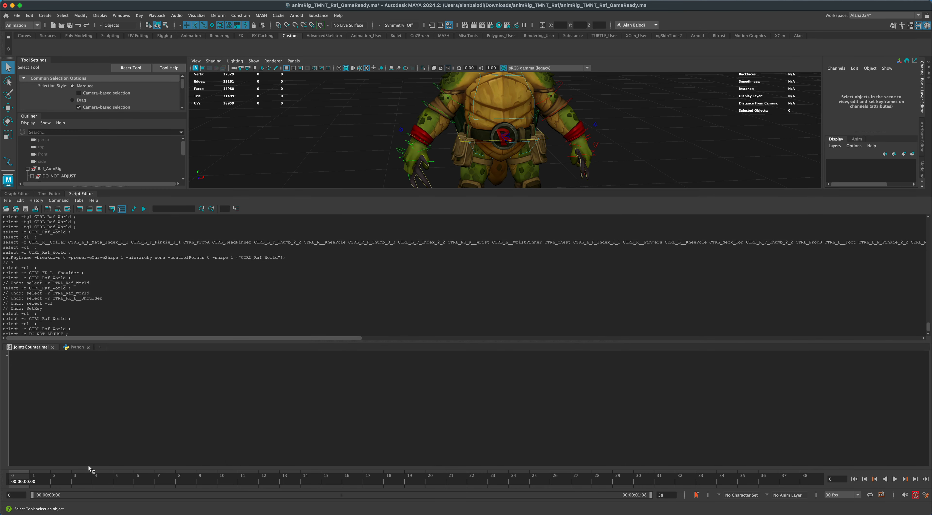
left_click(101, 209)
left_click(68, 209)
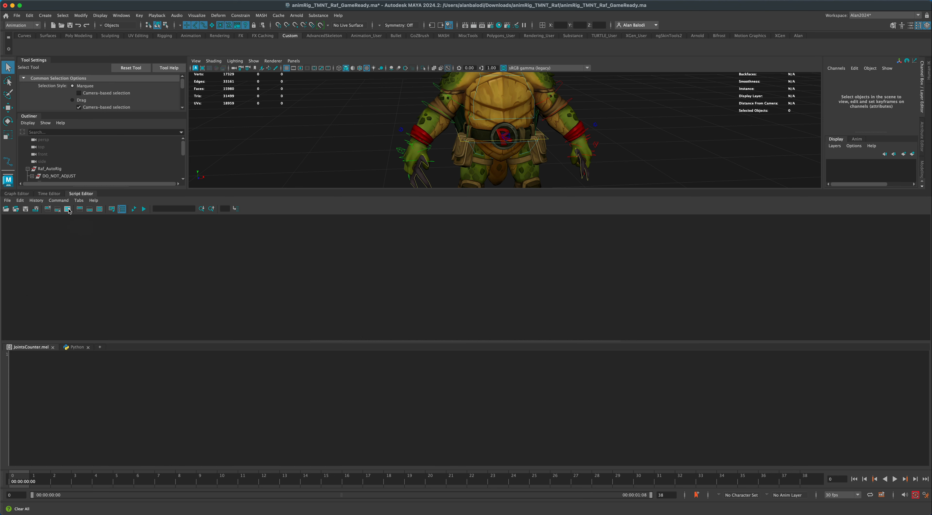
left_click(87, 188)
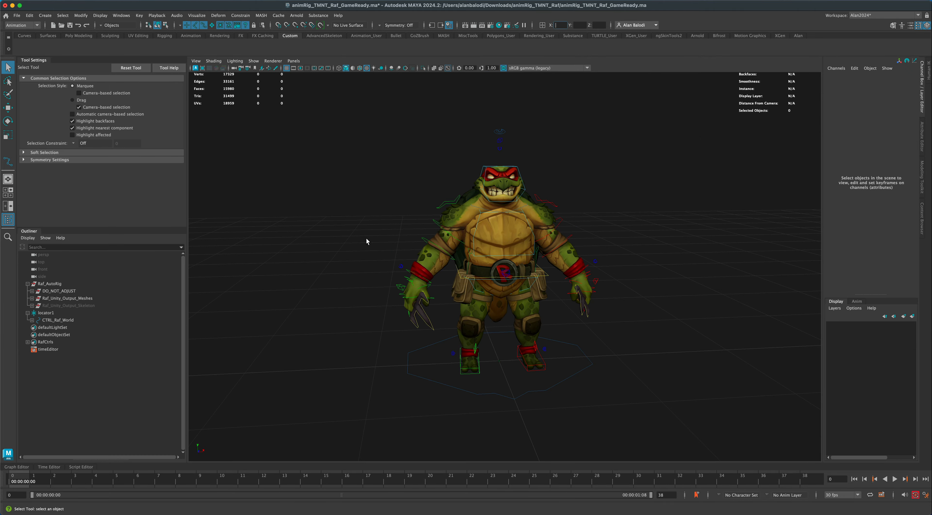
Select all of the character's rig controls, leaving the locator out of the selection.
left_click_drag(367, 241, 297, 294, "alt")
left_click_drag(328, 97, 689, 421)
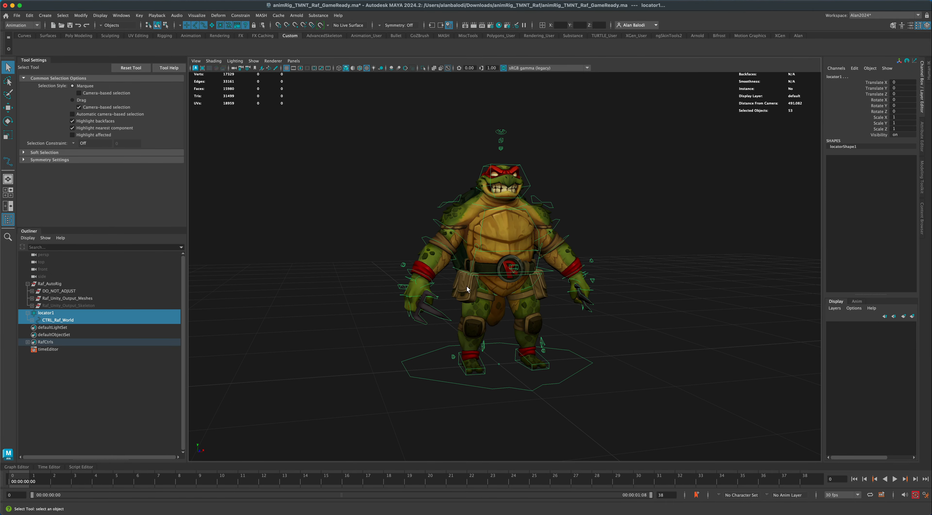
key("shift")
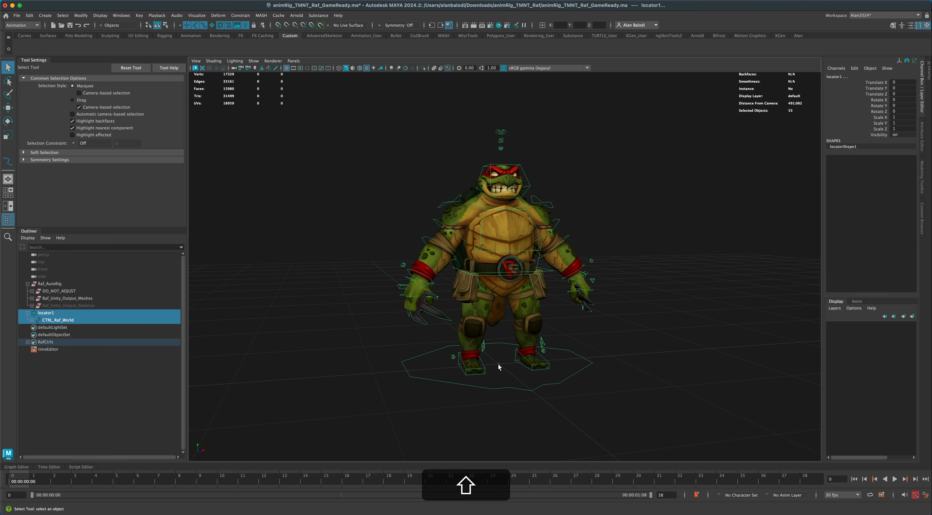
left_click(499, 362, "shift")
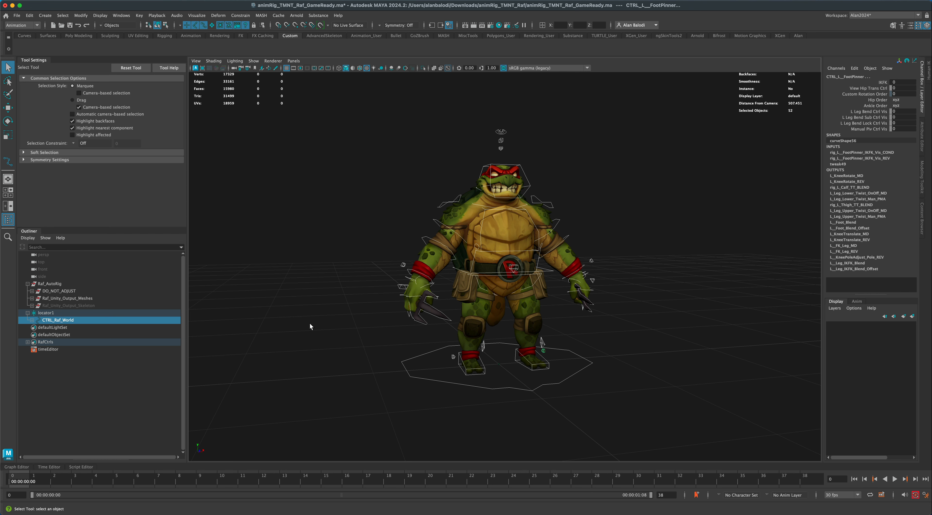
Save the logged control-selection commands from the Script Editor as a MEL script on the Custom shelf, and collapse the editor.
left_click(82, 467)
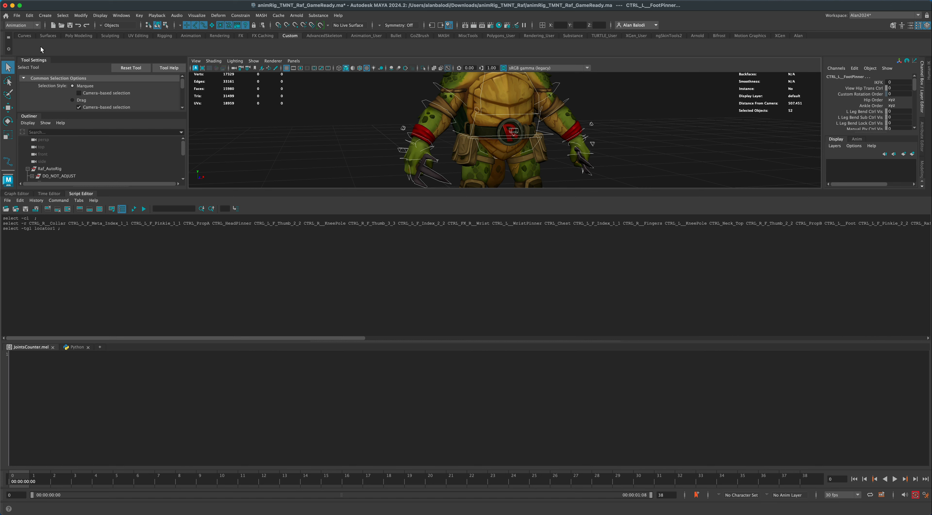
left_click_drag(65, 230, 2, 213)
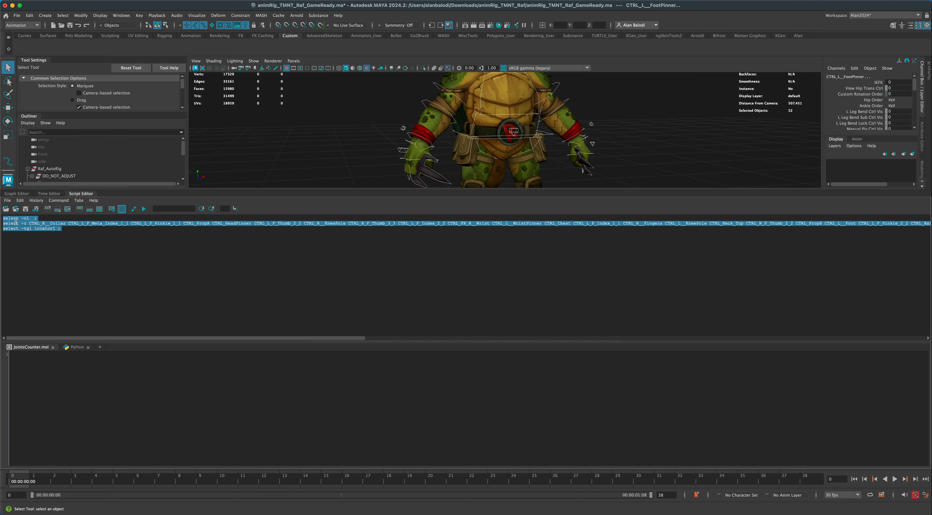
left_click_drag(16, 222, 131, 50)
left_click(433, 257)
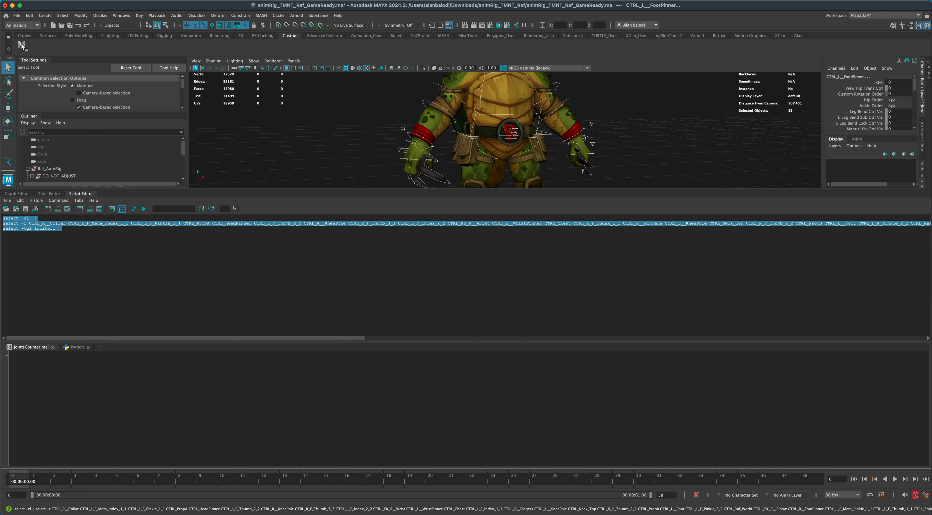
left_click(79, 194)
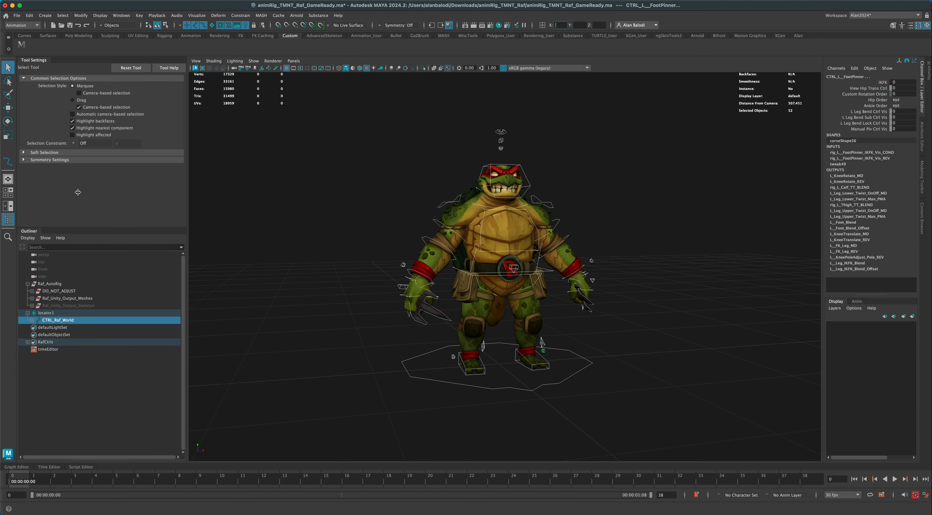
Select all rig controls with the saved shelf script and key them at frame 0.
left_click(332, 240)
left_click_drag(331, 255, 337, 276, "alt")
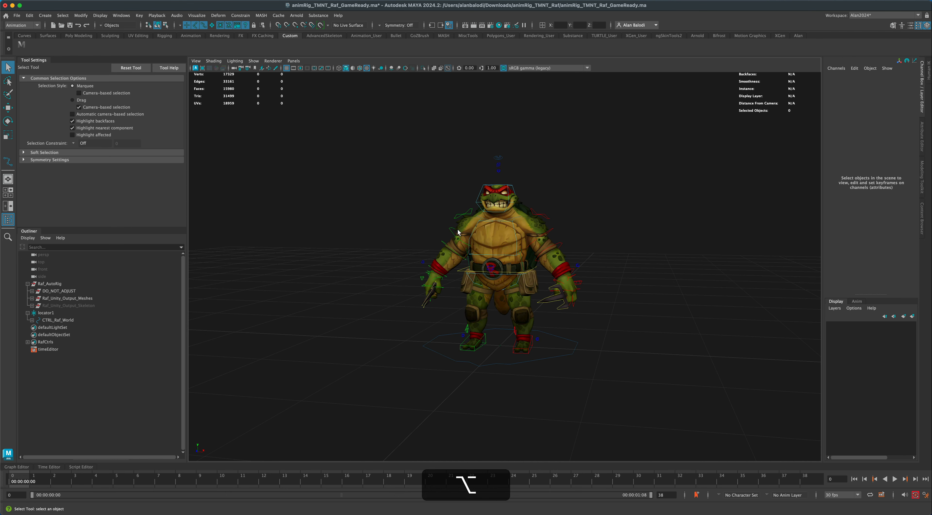
left_click_drag(447, 387, 492, 369, "alt")
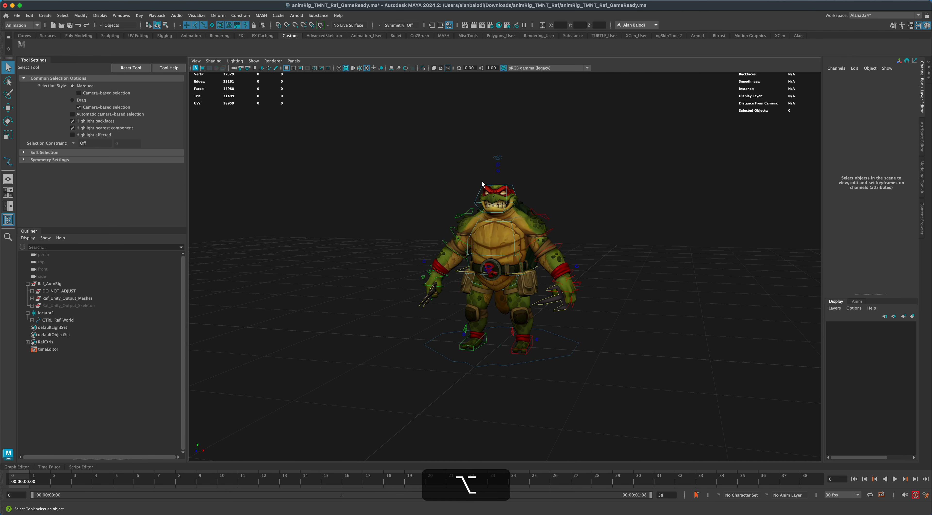
left_click(22, 45)
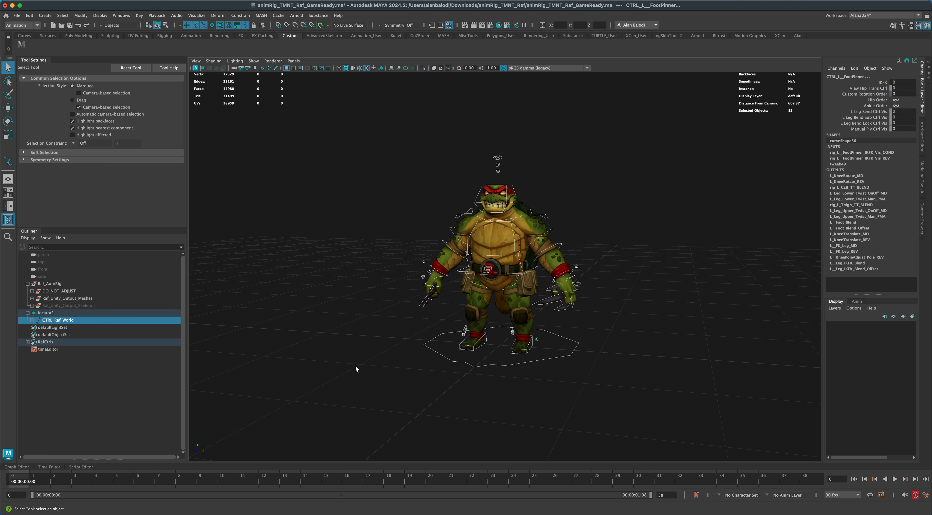
key("s")
scroll(386, 384, "up", 3)
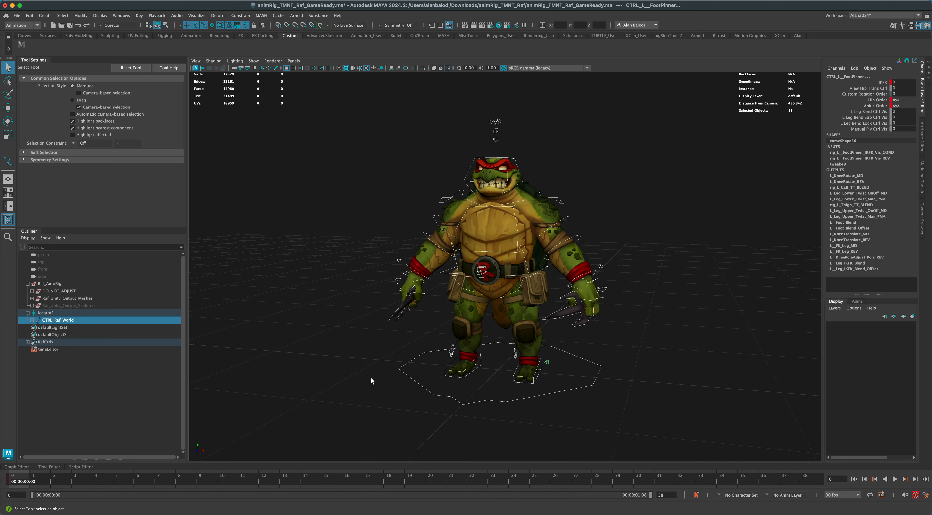
Check the left shoulder, elbow, wrist and foot controls and the head control for keys at frame 0.
left_click(364, 341)
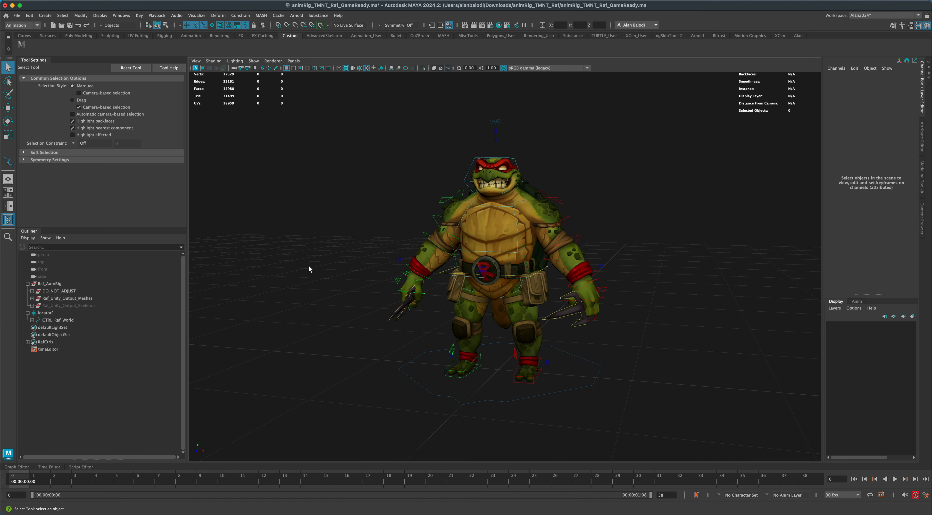
left_click(567, 216)
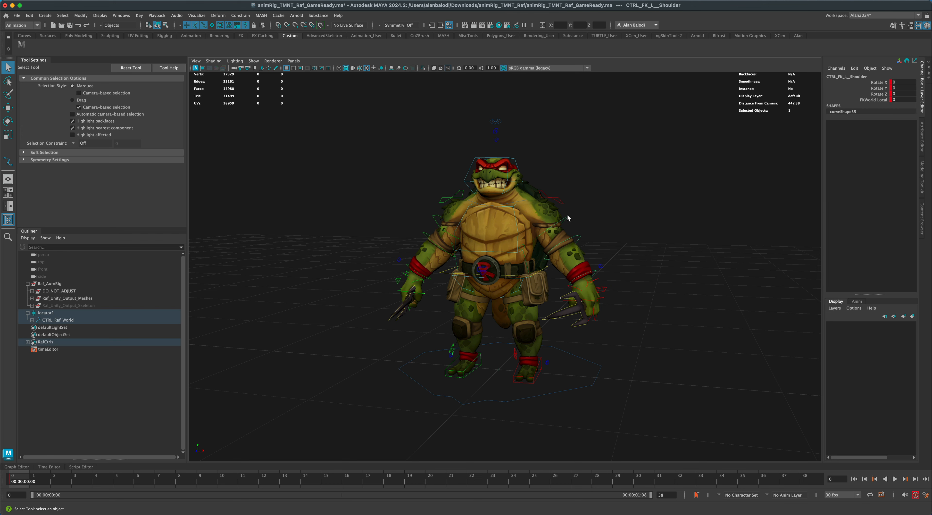
left_click(580, 239)
left_click(580, 239)
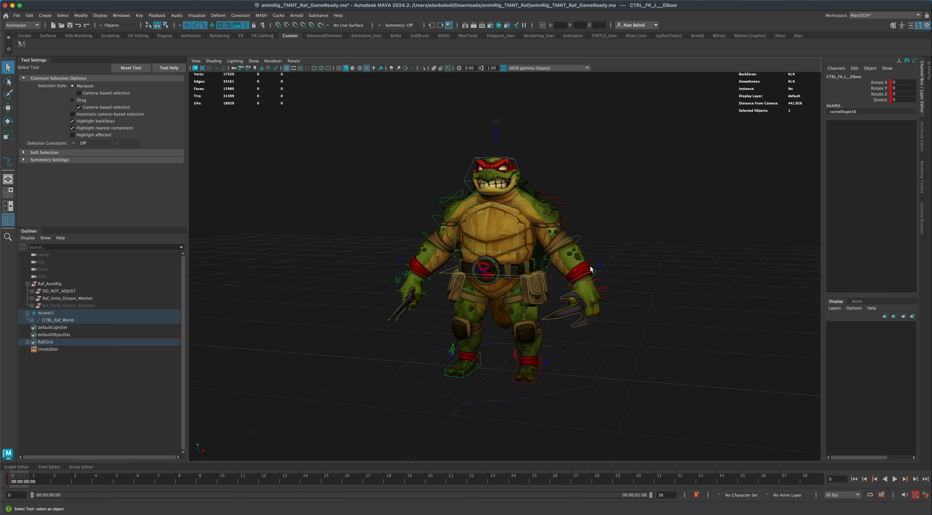
left_click(603, 279)
left_click(596, 273)
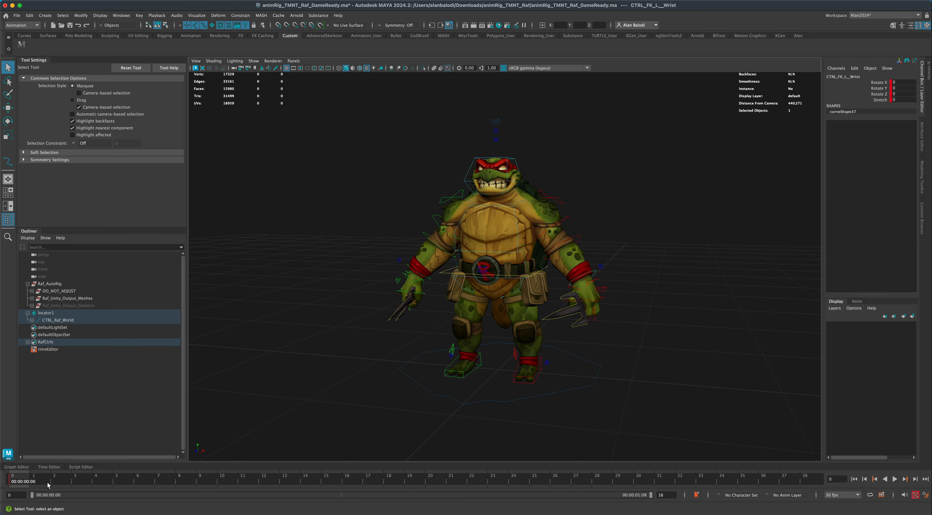
left_click_drag(283, 432, 441, 386, "alt")
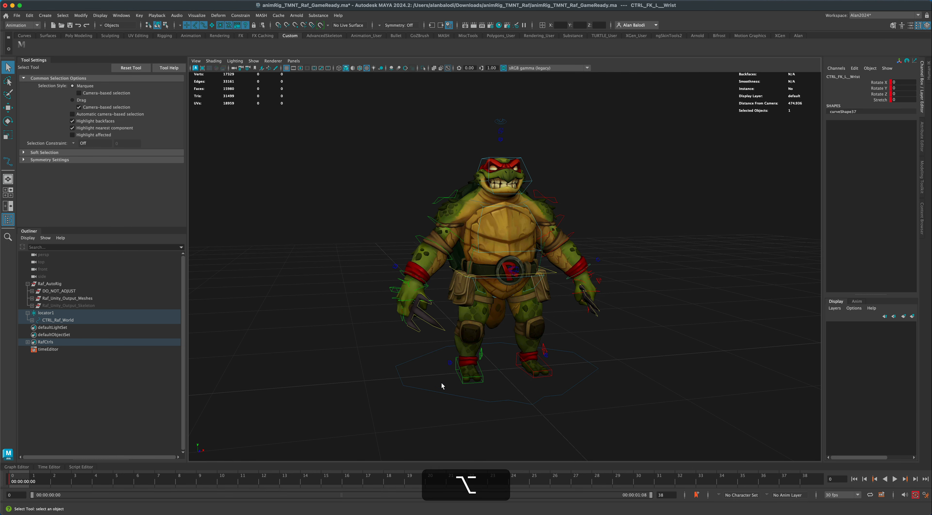
left_click(522, 369)
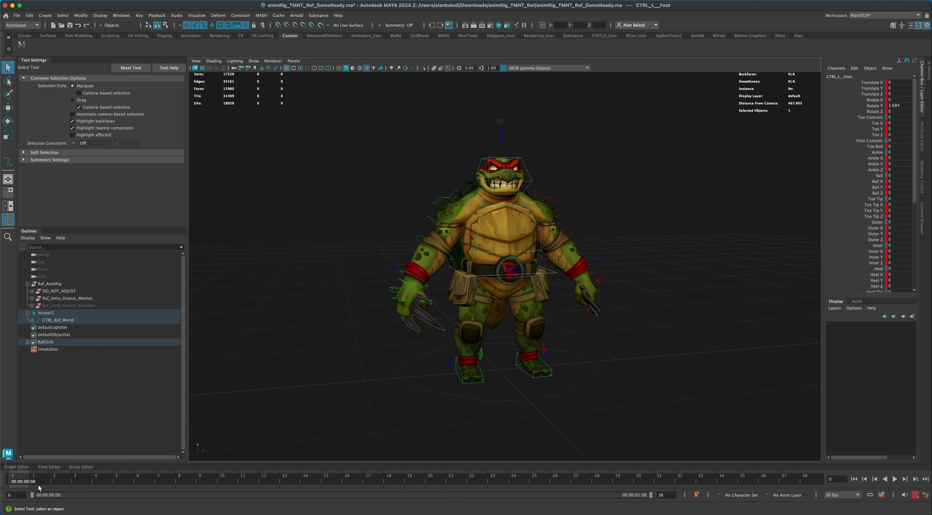
left_click(376, 410)
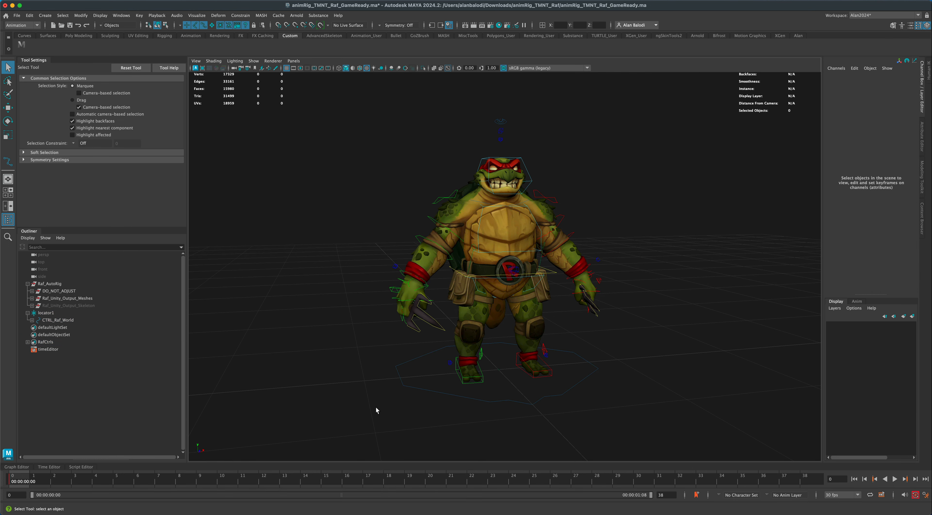
left_click(528, 168)
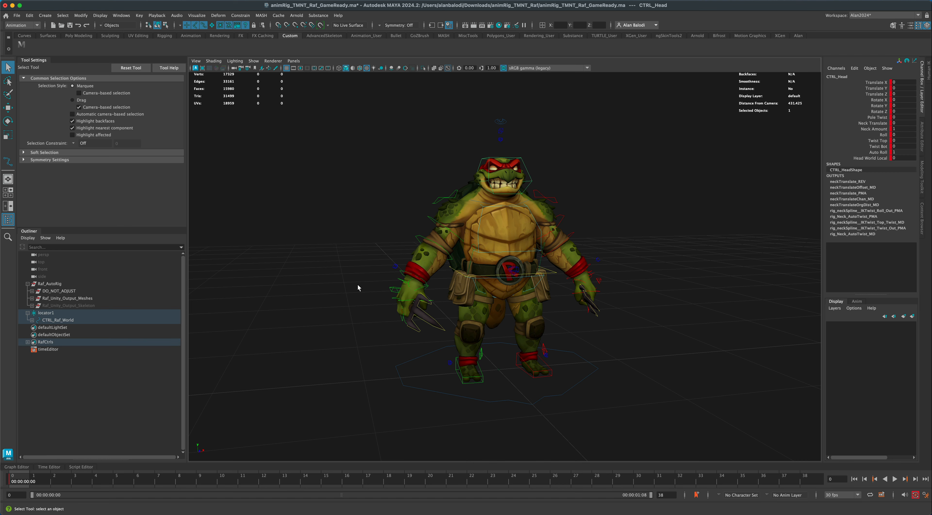
Go to frame 10, select all rig controls with the shelf script and key them there.
scroll(353, 321, "down", 3)
left_click_drag(354, 321, 359, 322, "alt")
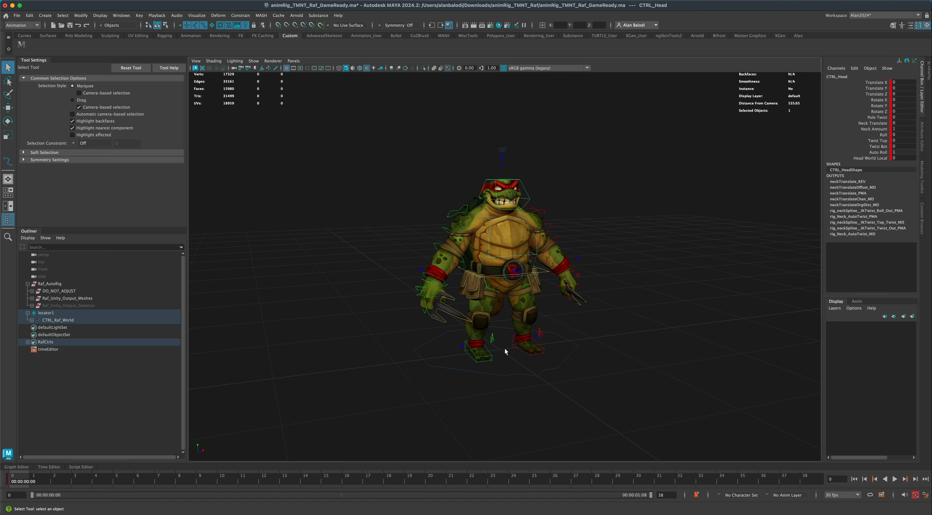
left_click_drag(502, 349, 349, 352, "alt")
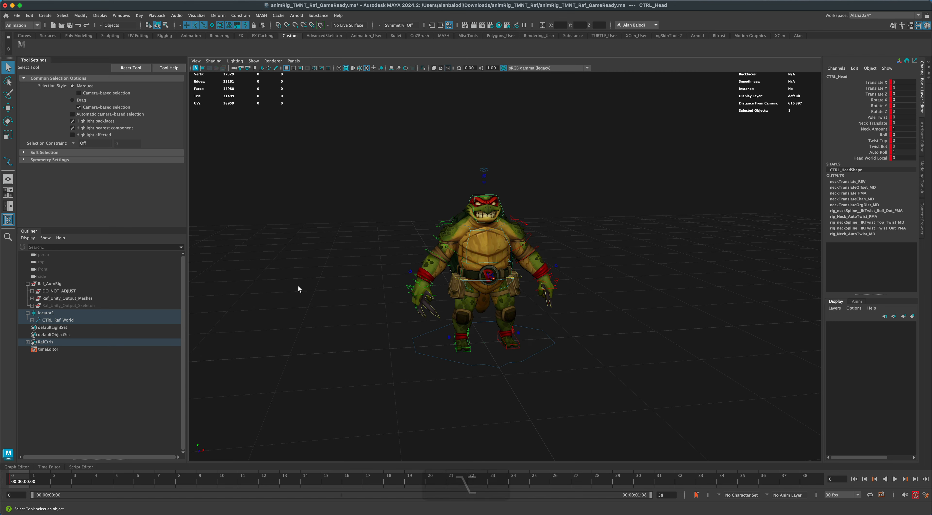
left_click_drag(300, 289, 319, 307, "alt")
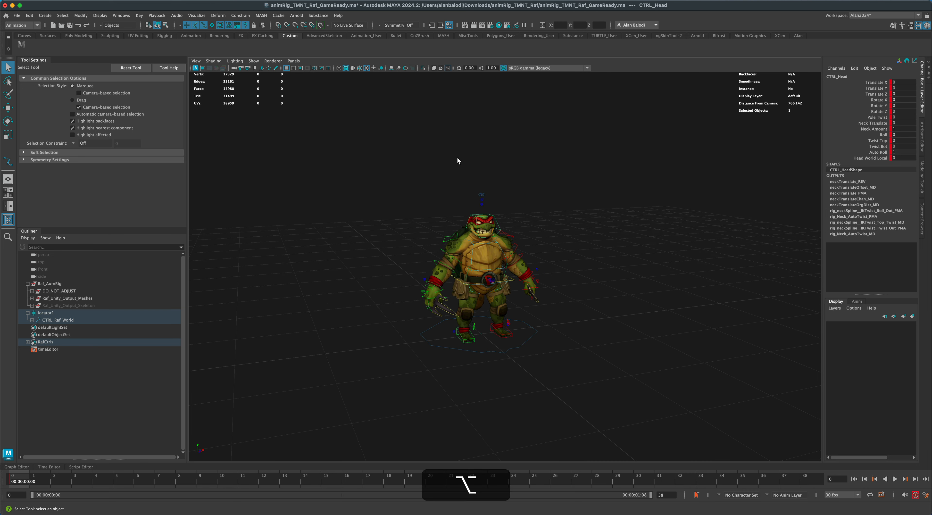
left_click_drag(373, 316, 369, 327, "alt")
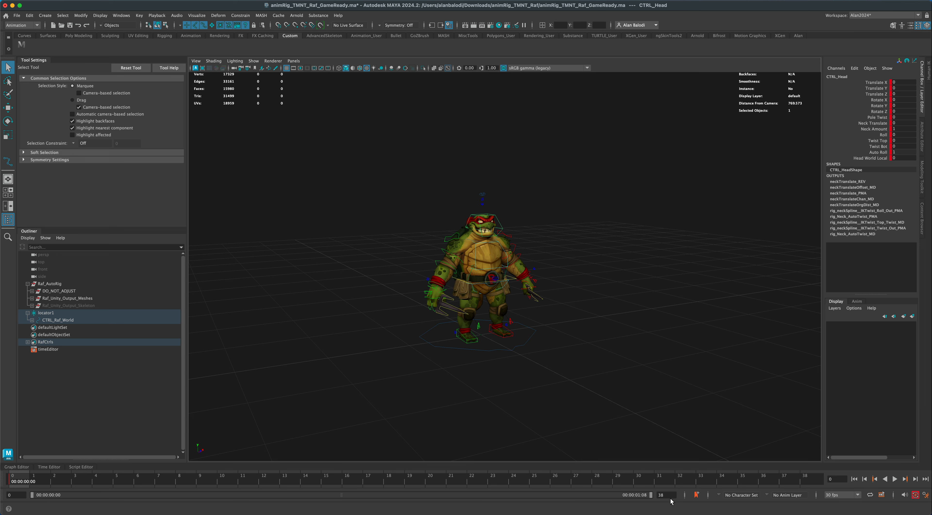
left_click_drag(24, 484, 222, 484)
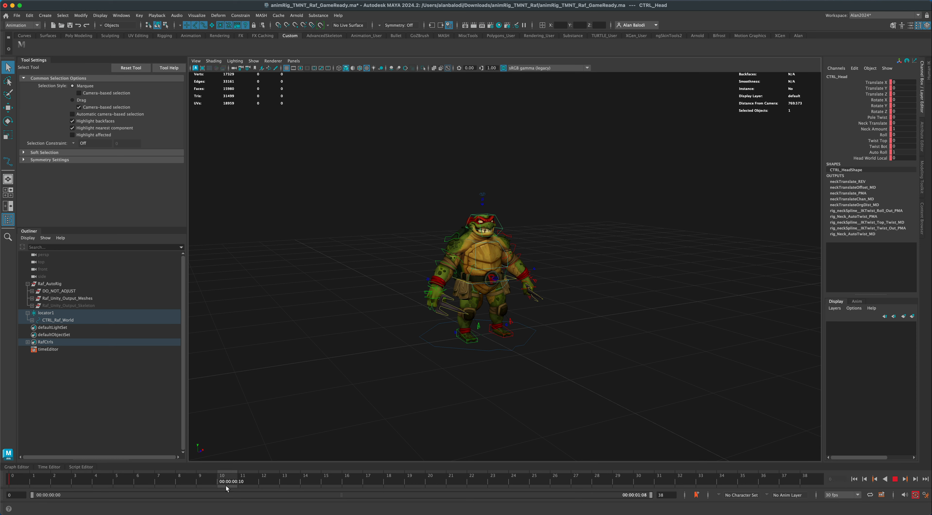
left_click(21, 44)
key("s")
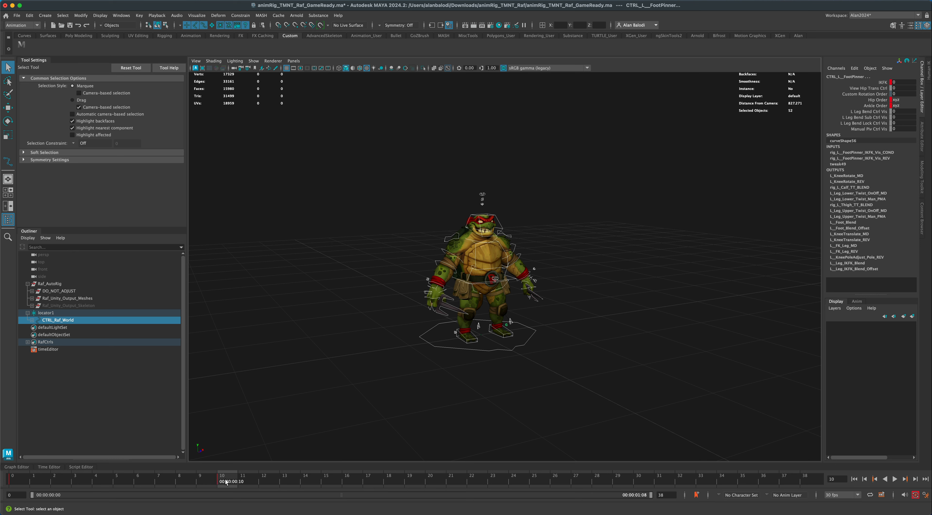
Return to frame 0 and raise the CTRL_Raf_World control to about 177.6 in Translate Y.
left_click_drag(222, 484, 22, 481)
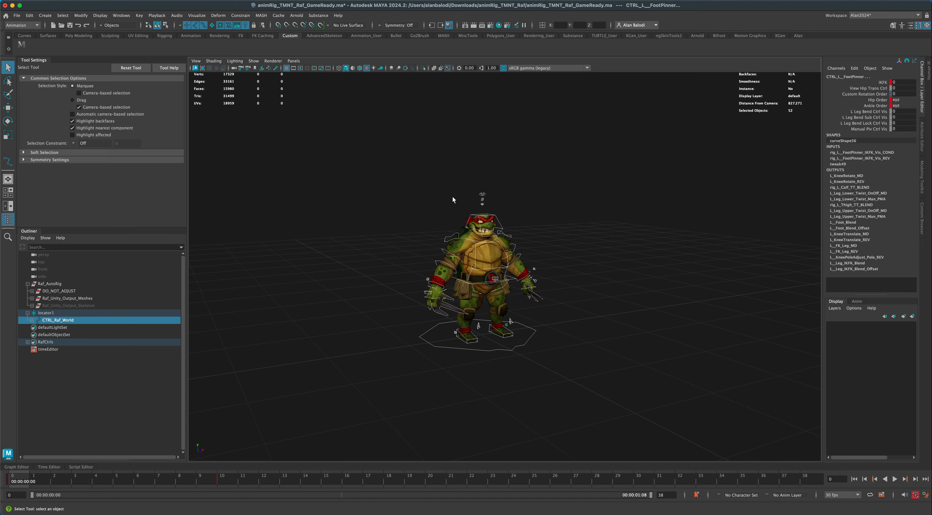
key("alt")
middle_click_drag(385, 304, 383, 286, "alt")
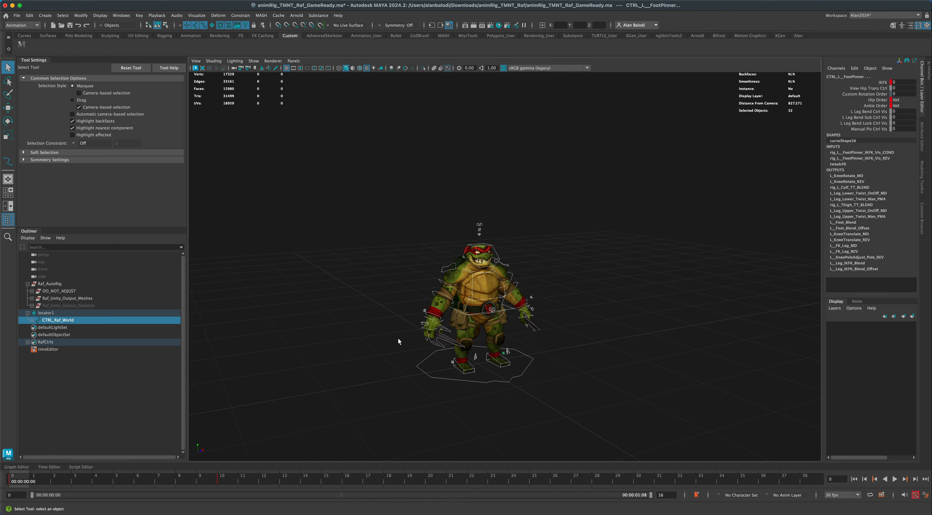
left_click(425, 369)
left_click(418, 367)
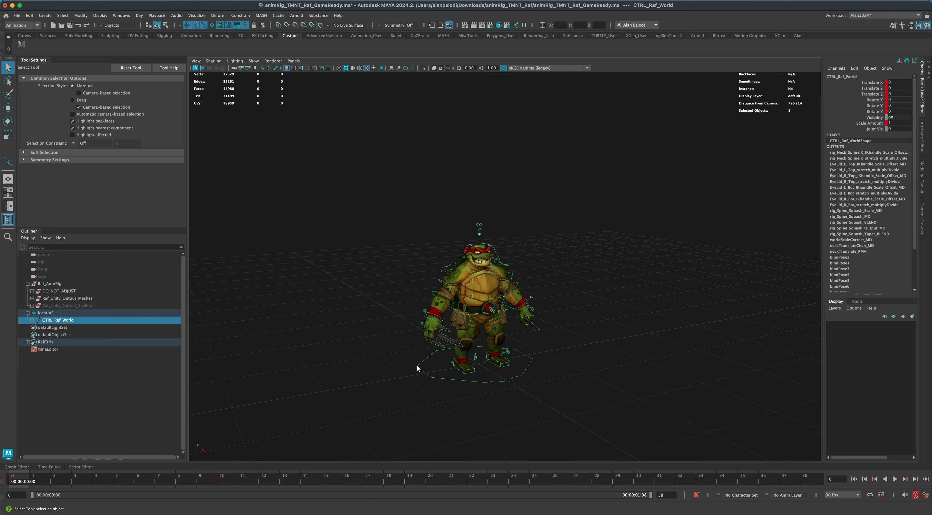
key("w")
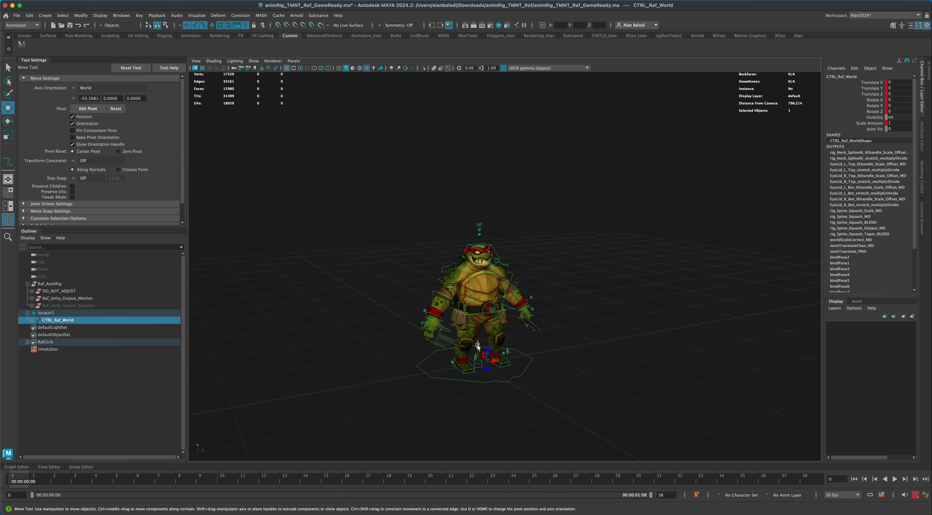
left_click_drag(477, 344, 485, 209)
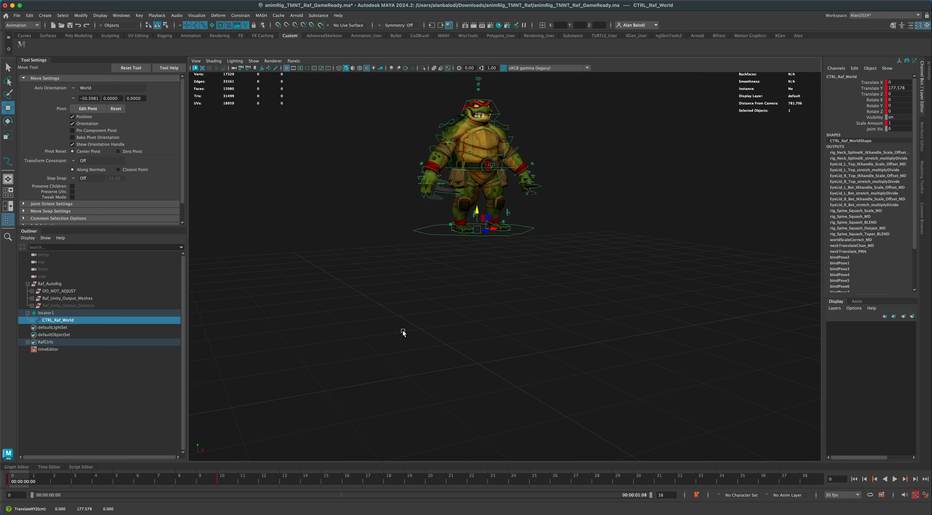
Switch back to the Select tool, reselect CTRL_Raf_World and play the animation to review the character's fall.
left_click(403, 330)
left_click(8, 67)
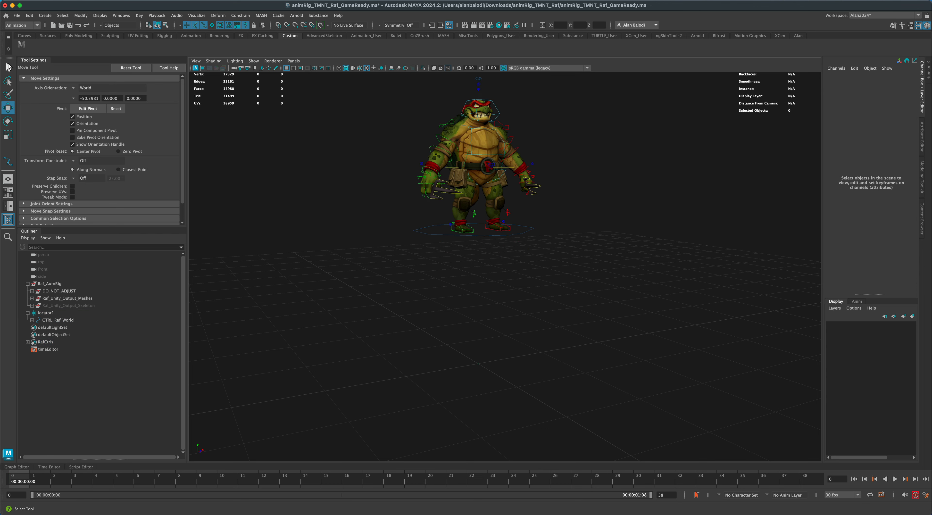
left_click_drag(420, 240, 419, 241)
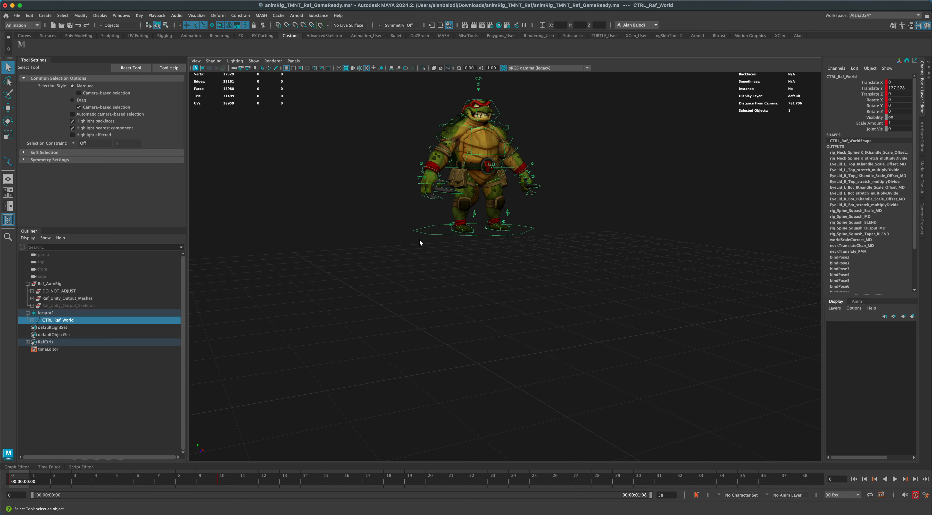
left_click(895, 479)
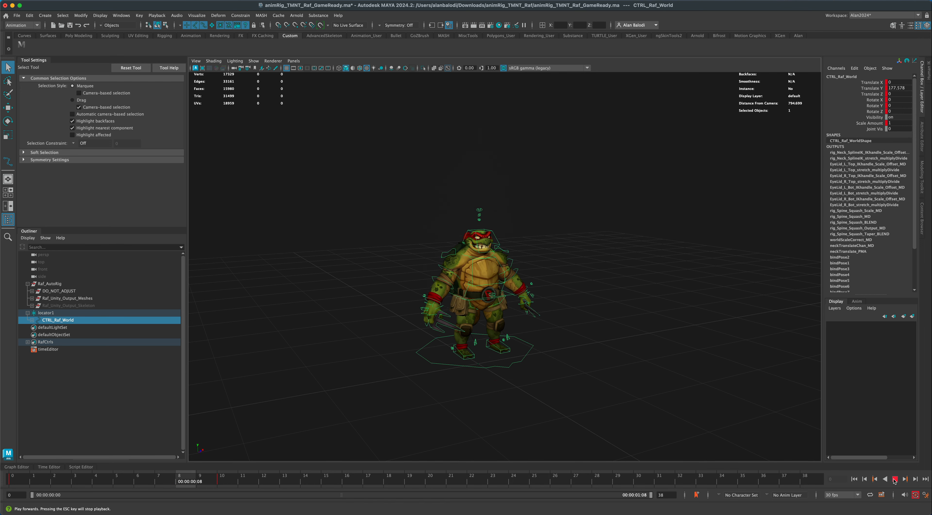
left_click(895, 480)
Show CTRL_Raf_World's animation in the Graph Editor and isolate its Translate Y curve.
left_click(406, 373)
left_click_drag(398, 352, 421, 386)
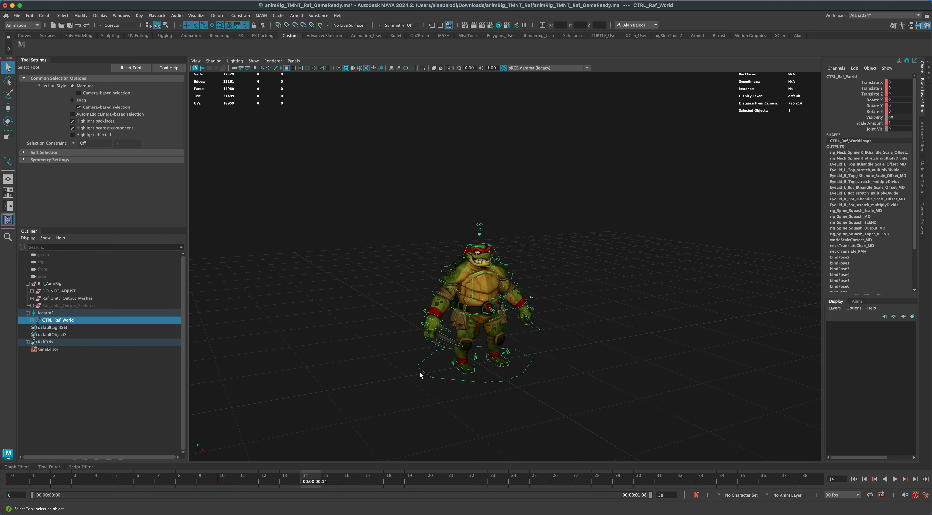
left_click(19, 467)
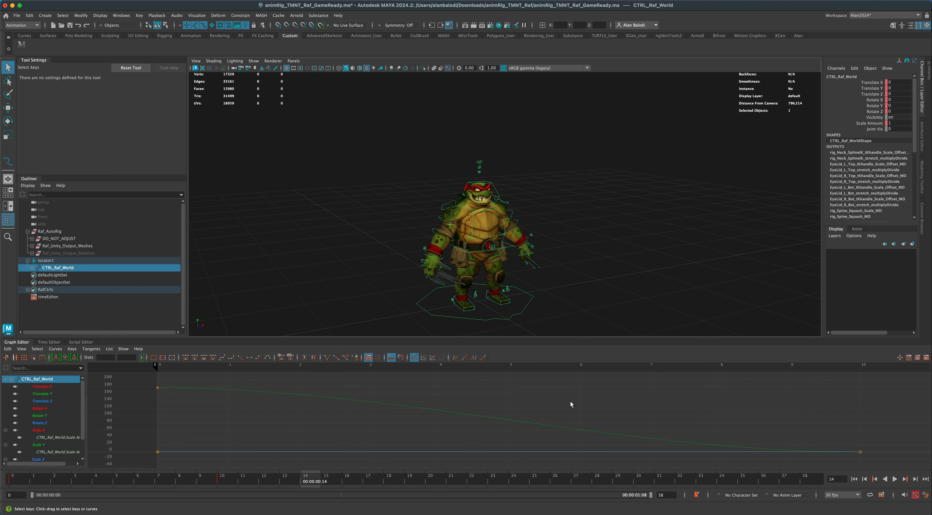
left_click_drag(558, 404, 520, 436)
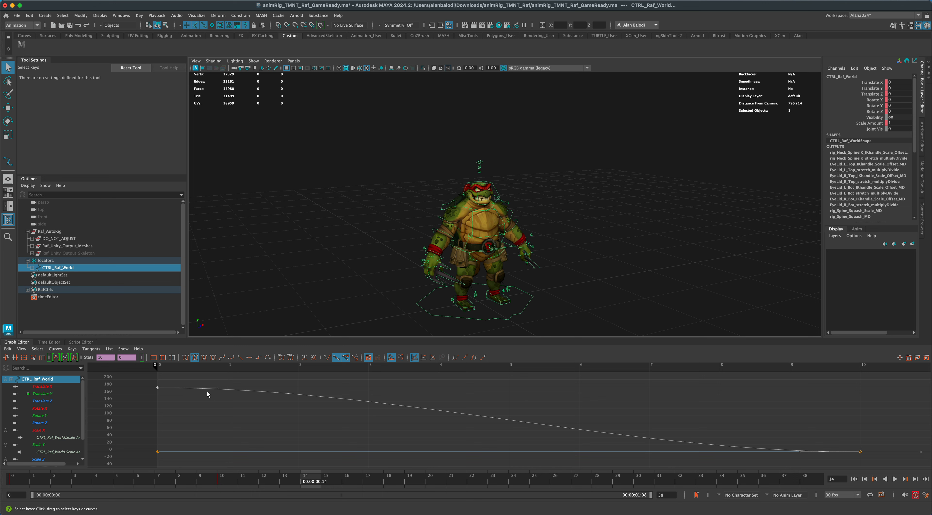
left_click_drag(228, 377, 256, 404)
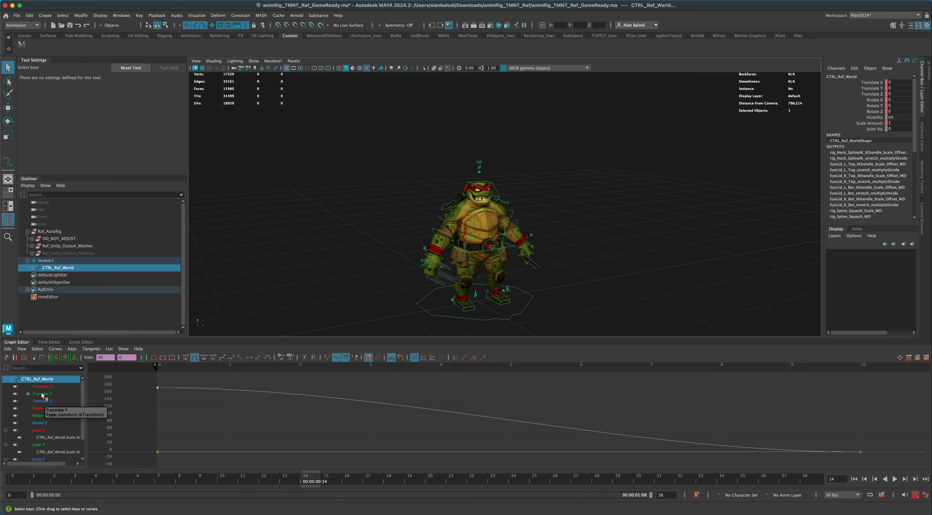
left_click(42, 394)
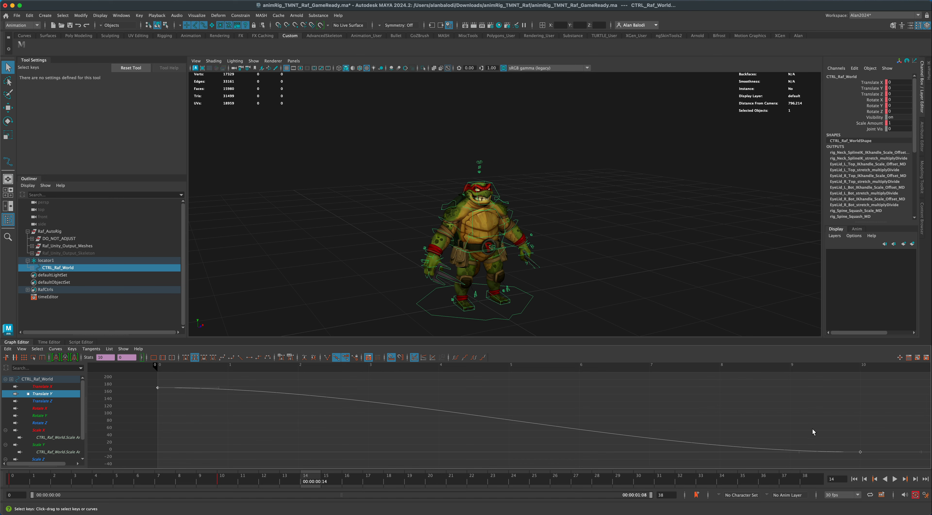
Break the tangents of the Translate Y key at frame 10 and raise its incoming handle to make the fall accelerate into the landing.
scroll(763, 412, "down", 5)
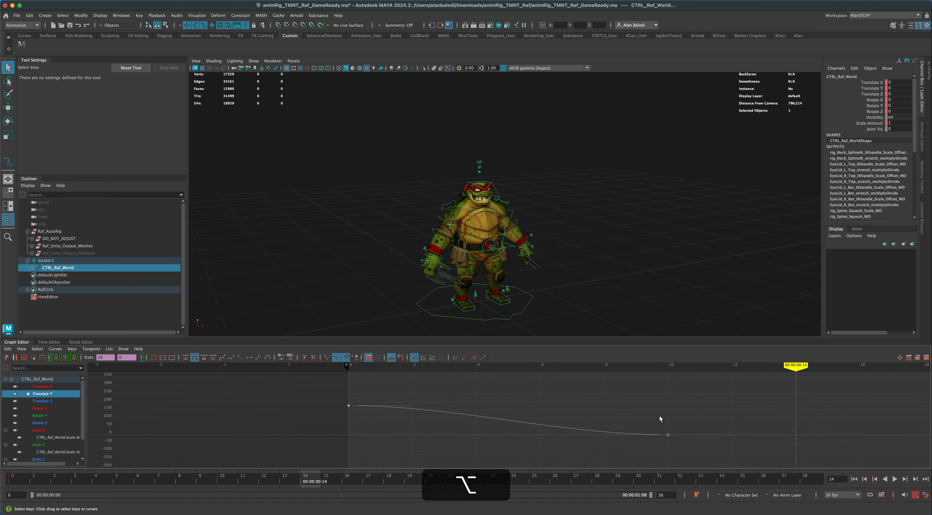
middle_click_drag(659, 415, 377, 404, "alt")
scroll(531, 419, "up", 10)
scroll(531, 420, "down", 10)
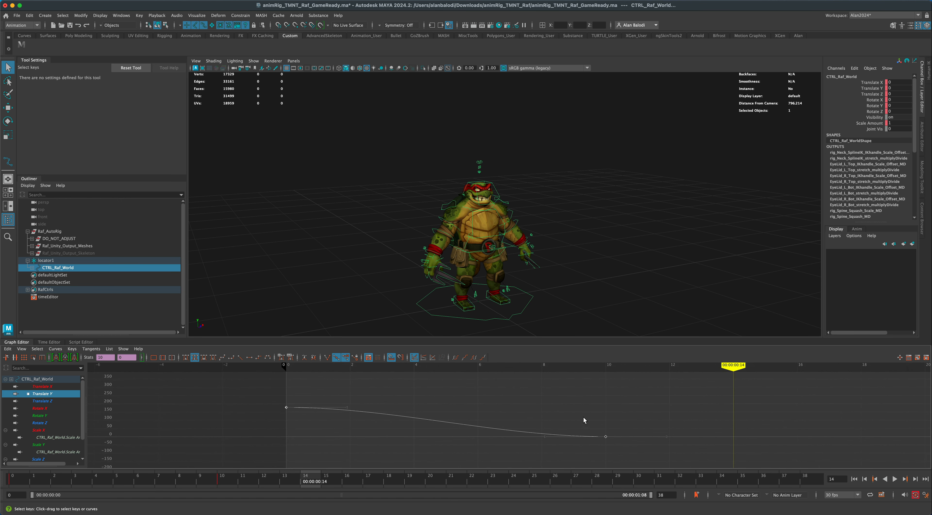
left_click(577, 409)
left_click_drag(618, 445, 618, 445)
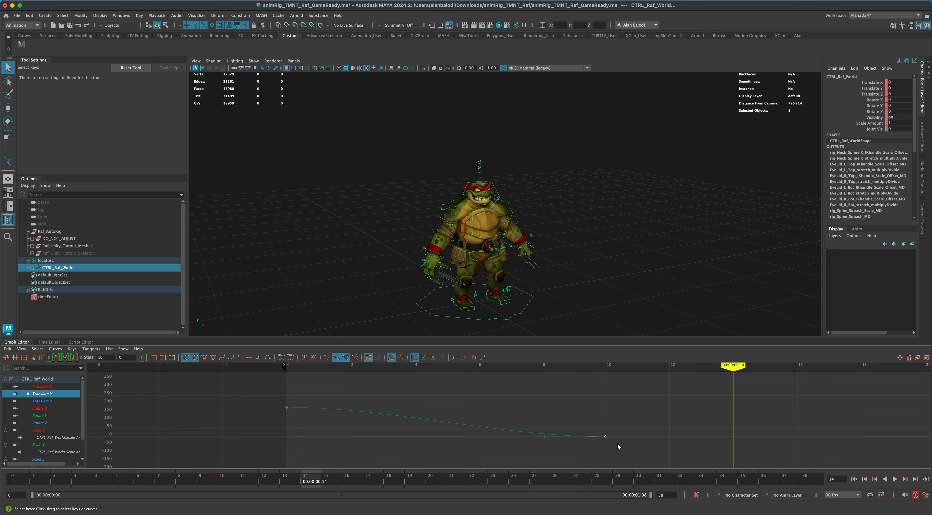
left_click(327, 357)
left_click_drag(531, 411, 555, 447)
left_click_drag(534, 409, 559, 422)
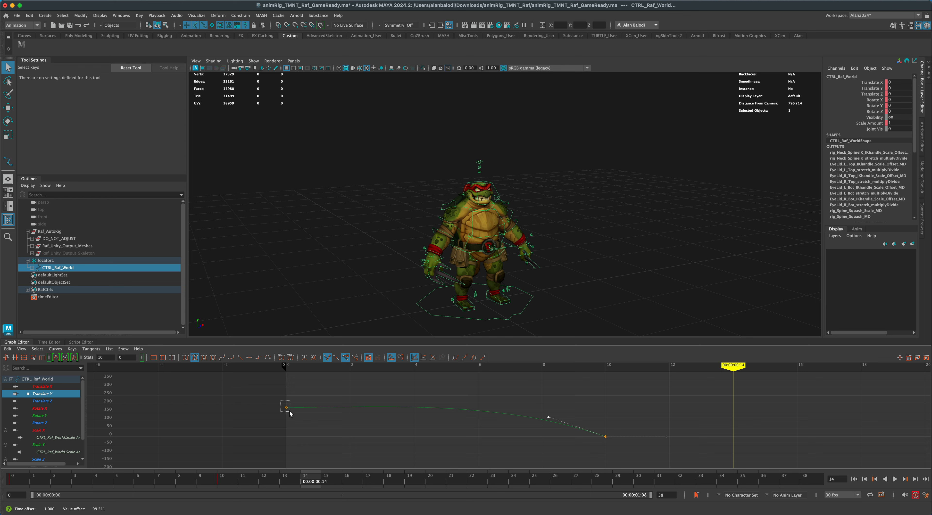
Raise the Translate Y curve's frame 0 key to about 188.6 and play the animation from the start to review the fall.
left_click_drag(290, 414, 287, 407)
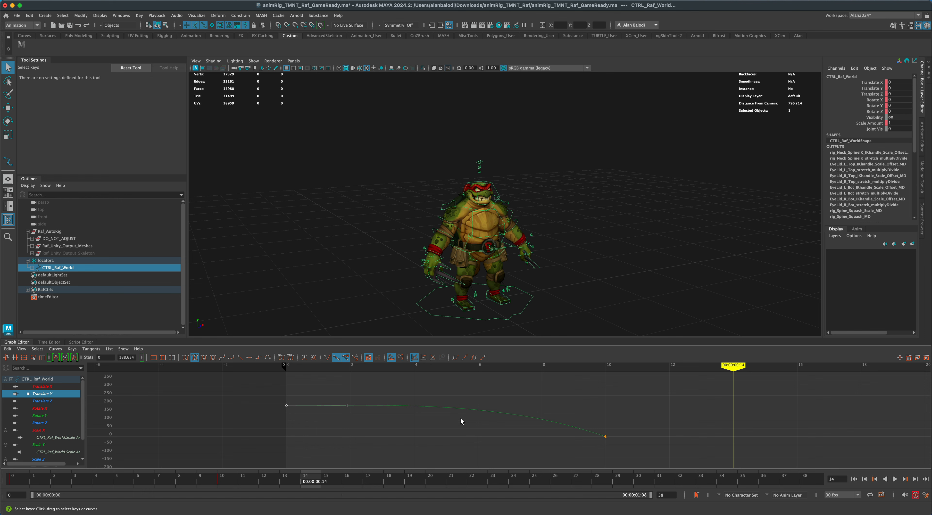
scroll(624, 308, "down", 2)
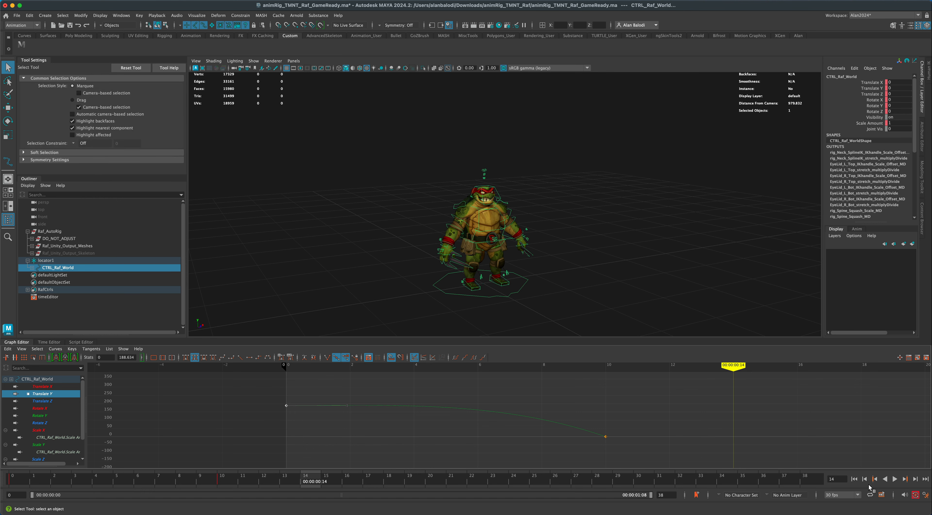
left_click(854, 480)
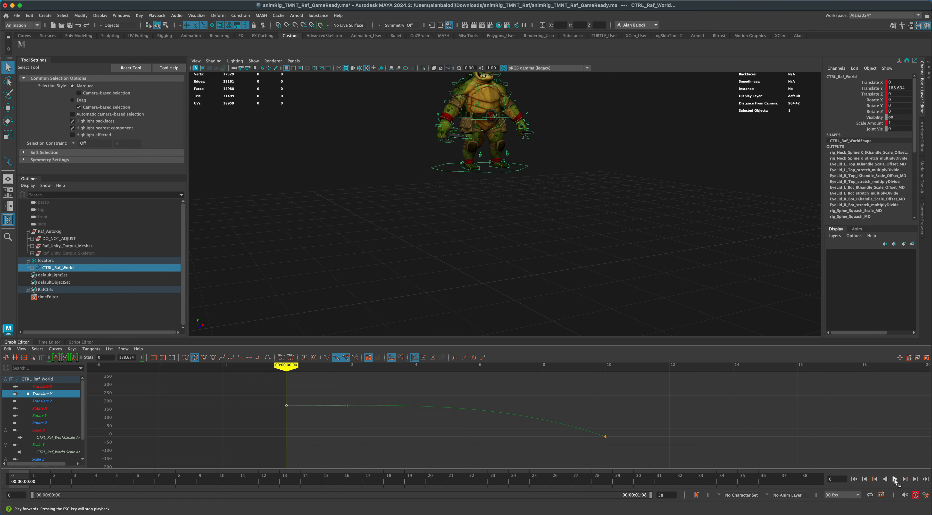
left_click(895, 479)
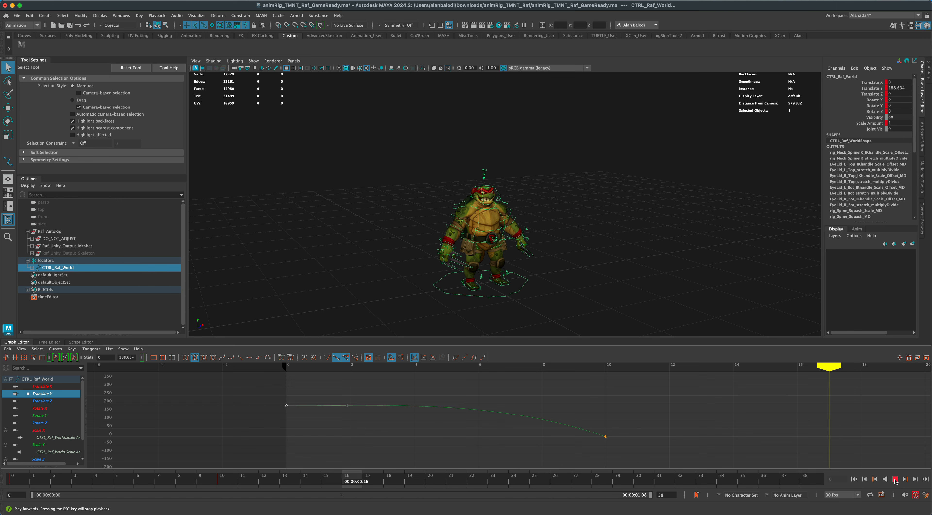
left_click(896, 481)
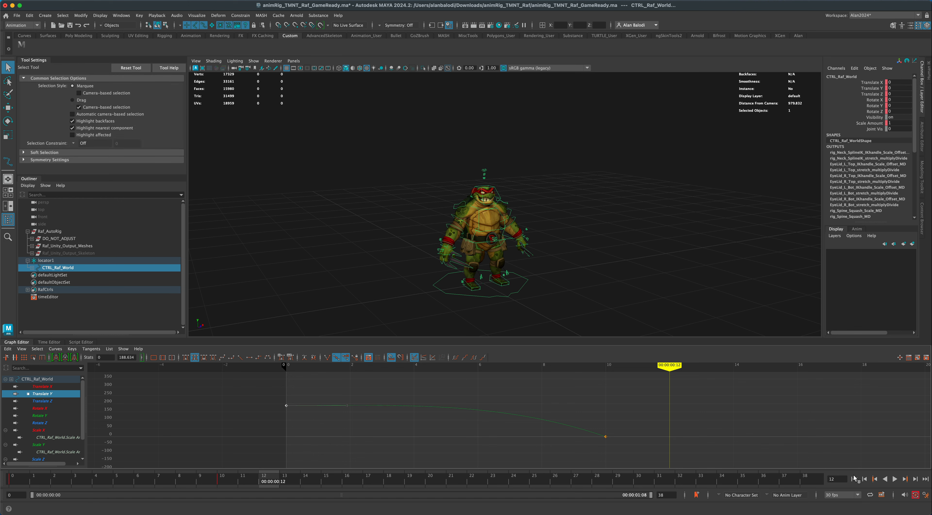
At frame 0, move both foot controls to about 10.3 in Translate Y and -8.6 in Translate Z, and rotate them to about 56.2 in X.
left_click(855, 480)
middle_click_drag(522, 254, 494, 342, "alt")
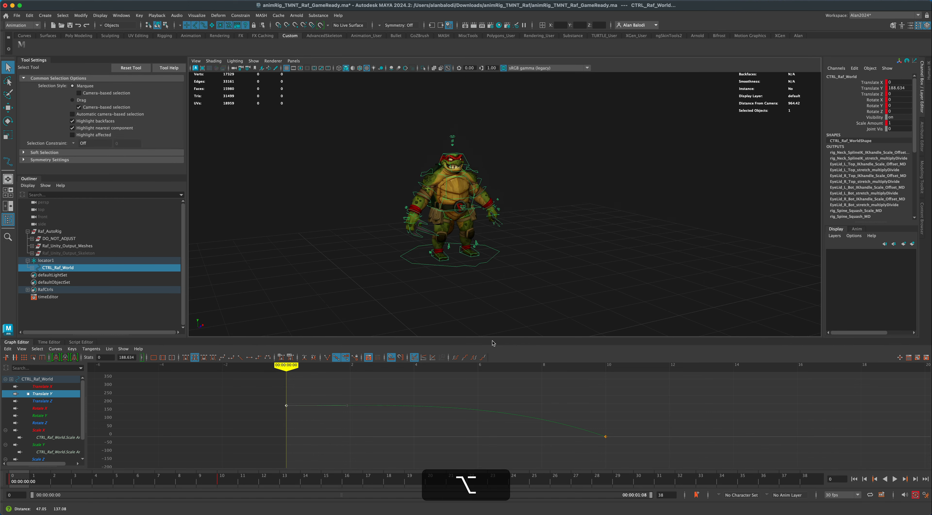
right_click_drag(489, 300, 512, 291, "alt")
middle_click_drag(515, 289, 532, 295, "alt")
left_click_drag(532, 295, 594, 286, "alt")
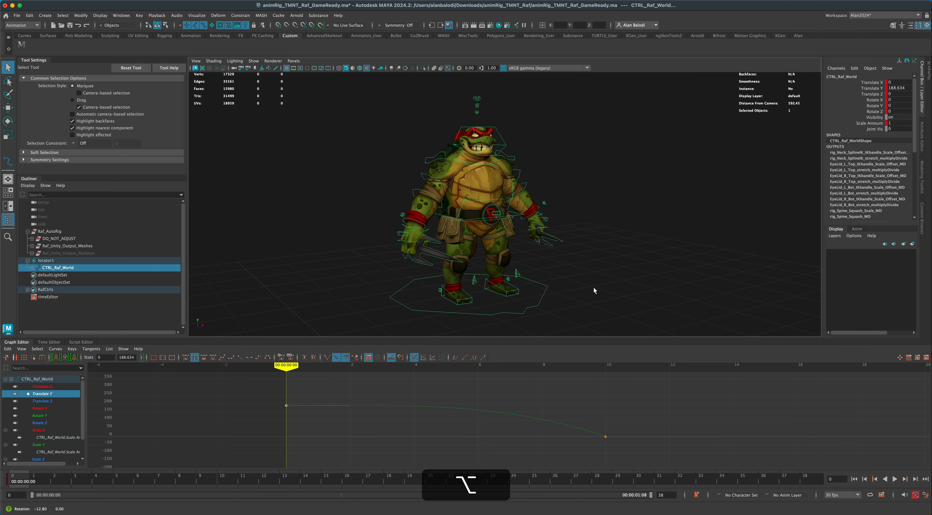
left_click(566, 294)
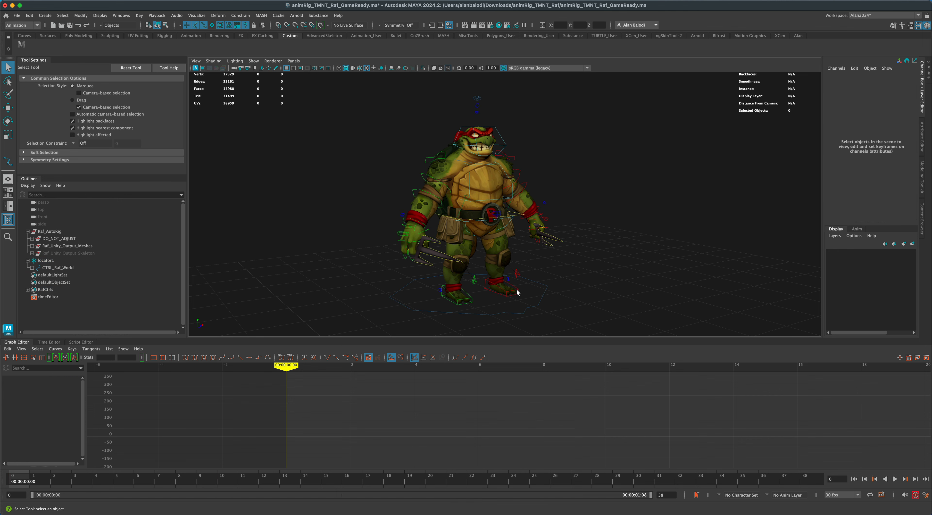
left_click(519, 291)
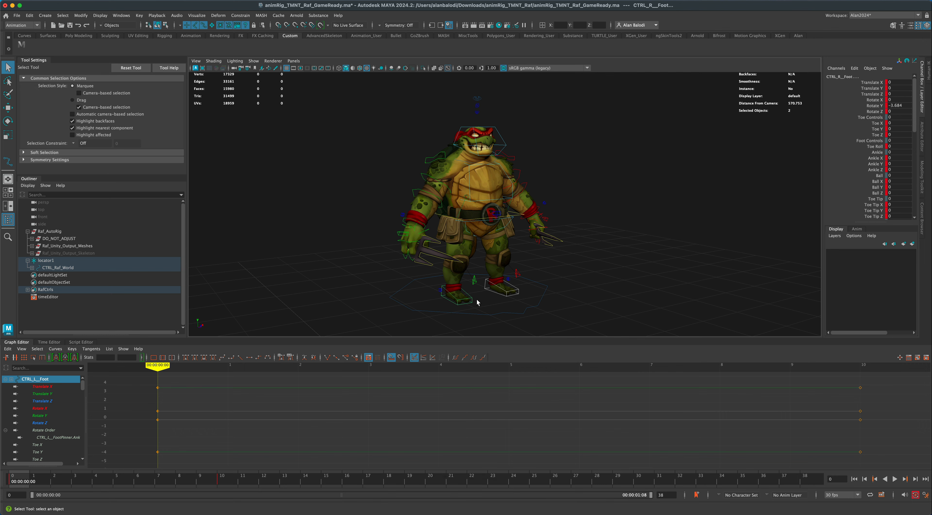
key("w")
left_click_drag(586, 305, 533, 299, "alt")
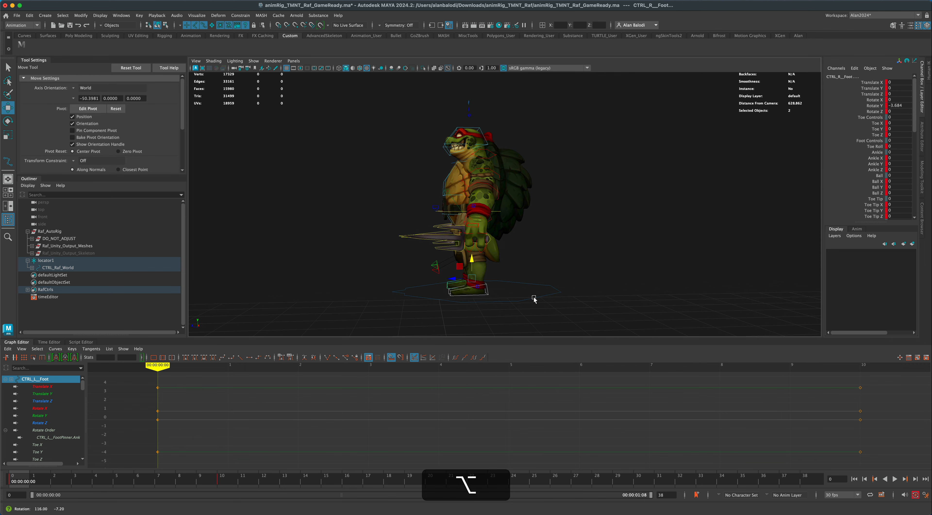
mouse_move(456, 269)
left_mouse_down()
mouse_move(467, 256)
mouse_move(468, 283)
left_mouse_up()
key("e")
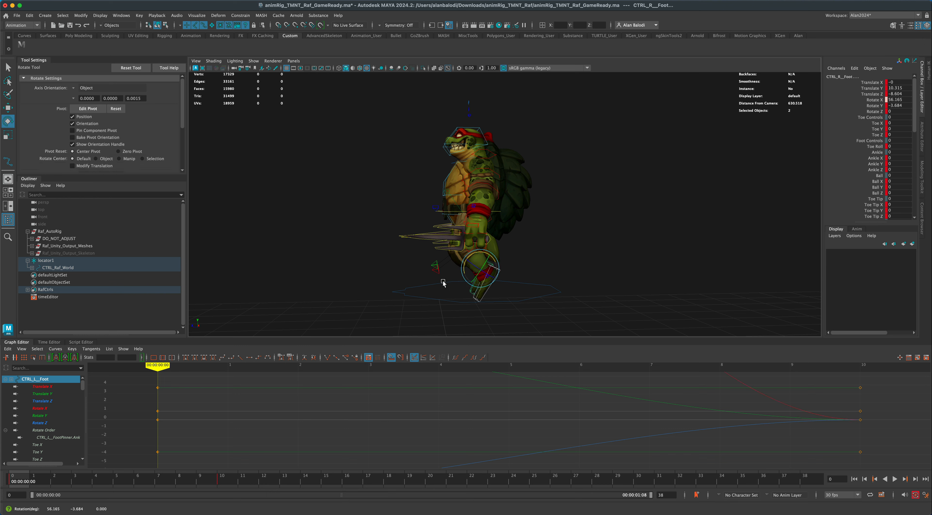
Offset the left foot from the right by moving CTRL_L__Foot to about -3.6, 16.8 and -9.2 in Translate X, Y and Z.
left_click(8, 108)
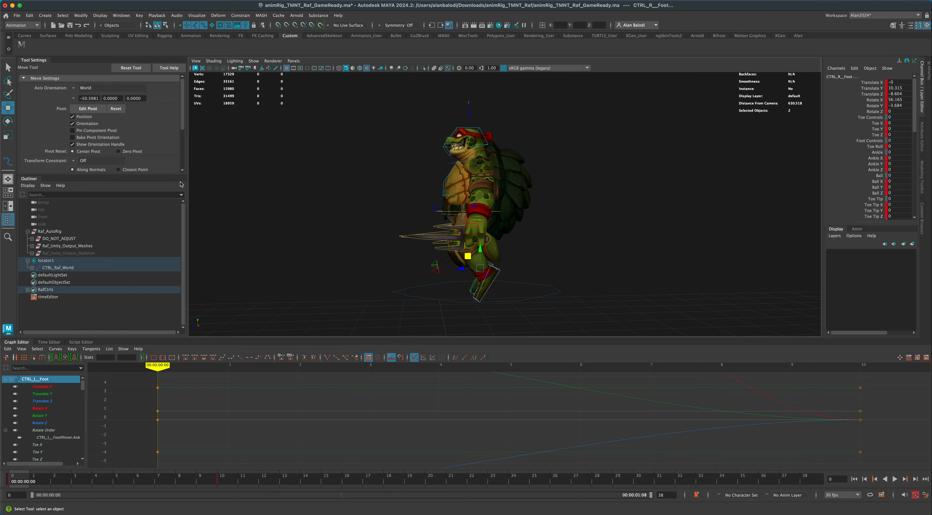
left_click_drag(244, 236, 293, 243, "alt")
right_click_drag(293, 242, 301, 259, "alt")
left_click_drag(301, 258, 288, 278, "alt")
left_click(522, 277)
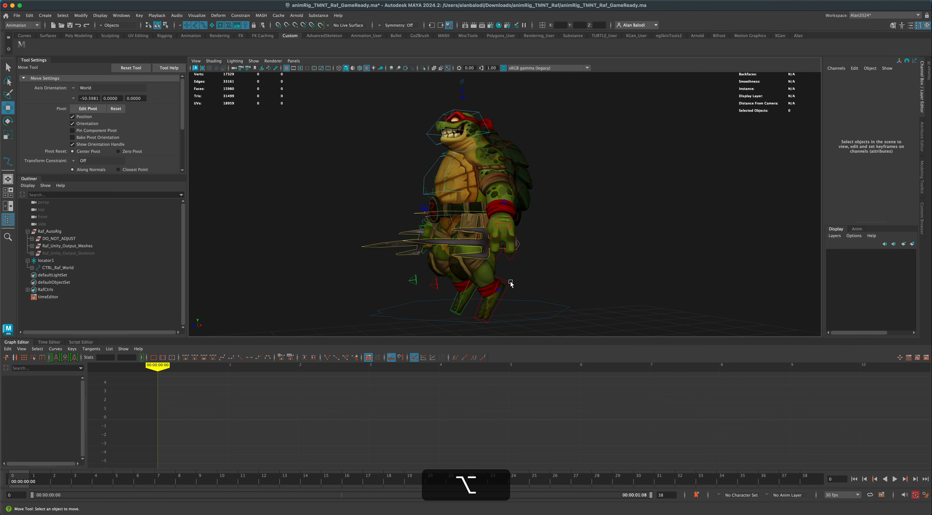
left_click(508, 282)
left_click_drag(483, 278, 461, 292)
left_click(455, 312)
left_click(509, 307)
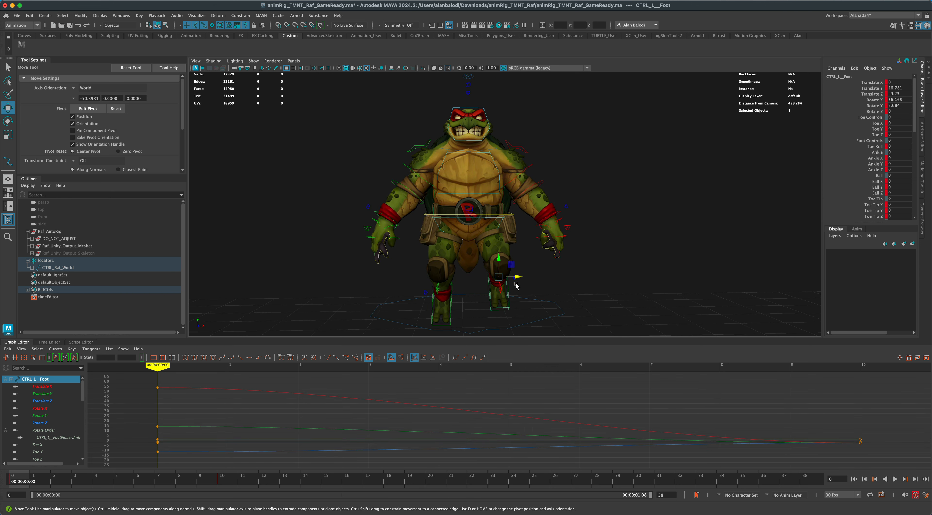
left_click_drag(520, 277, 516, 277)
left_click_drag(623, 289, 586, 282, "alt")
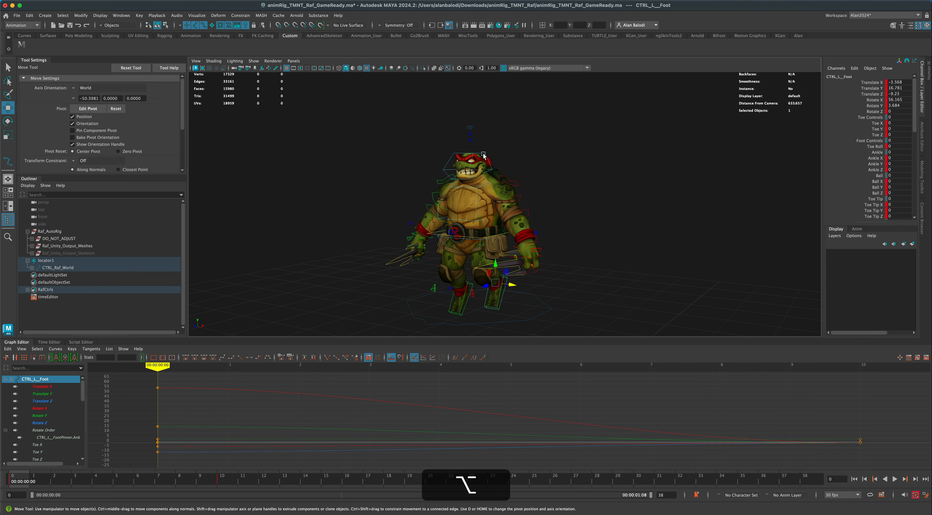
Tilt the character's head downward by rotating CTRL_Head to about 31.1 in Rotate X.
left_click(483, 155)
left_click(483, 154)
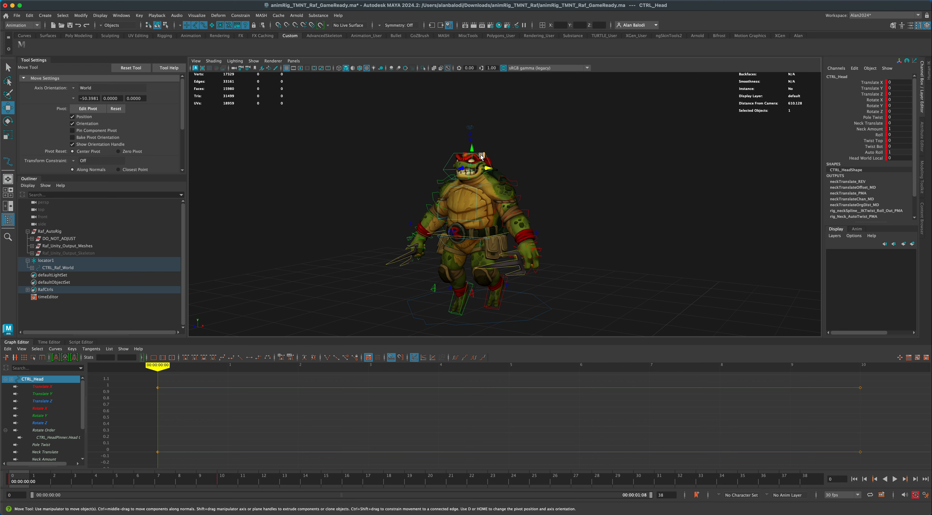
key("e")
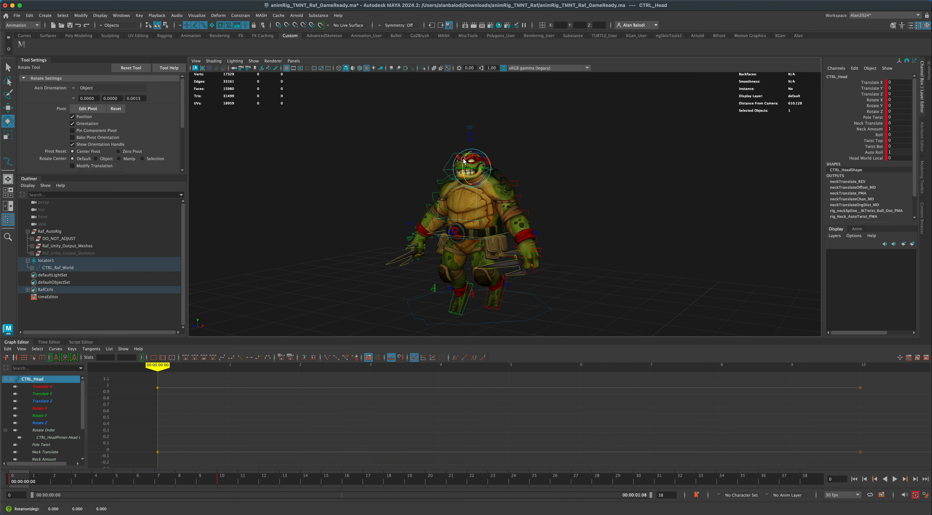
left_click_drag(464, 160, 463, 170)
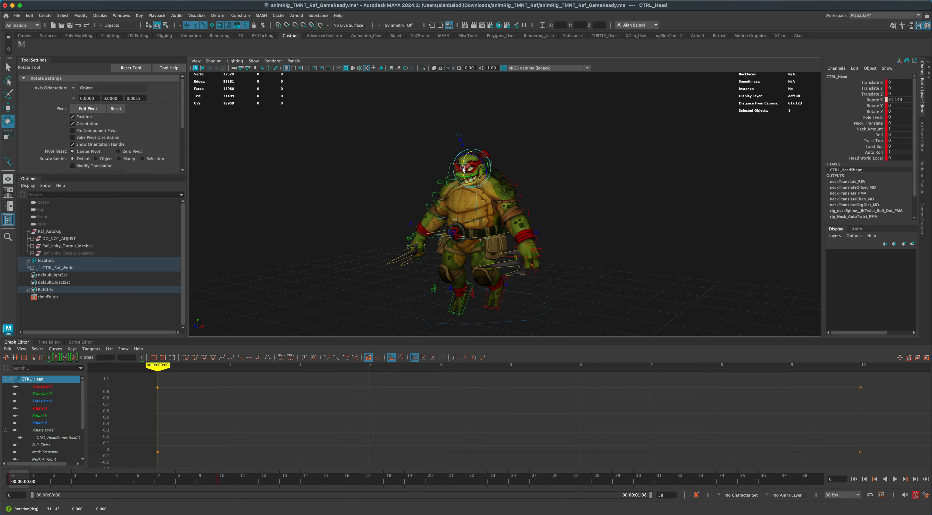
Raise both arms overhead by rotating the left and right FK shoulder controls together to about 96.3 in Rotate Z.
left_click_drag(581, 252, 620, 248, "alt")
left_click(523, 196)
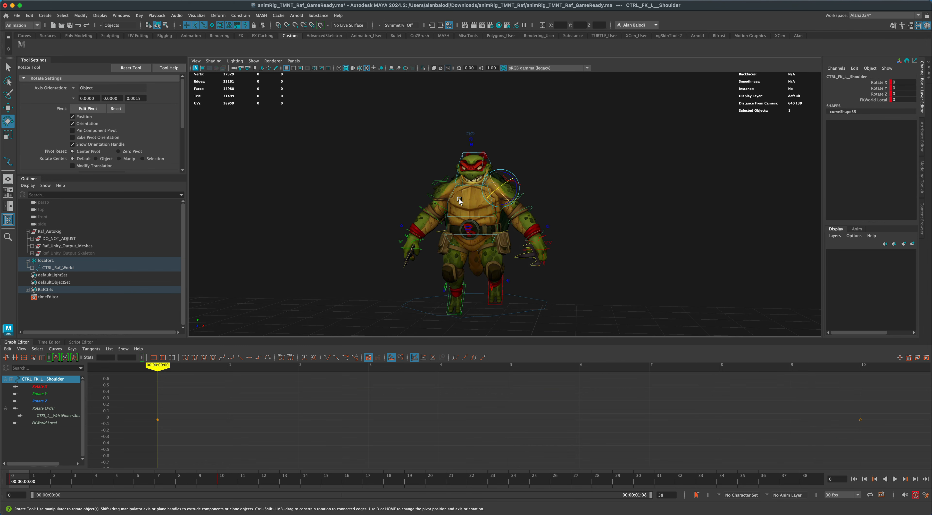
left_click(429, 197, "shift")
left_click_drag(606, 204, 612, 205, "alt+shift")
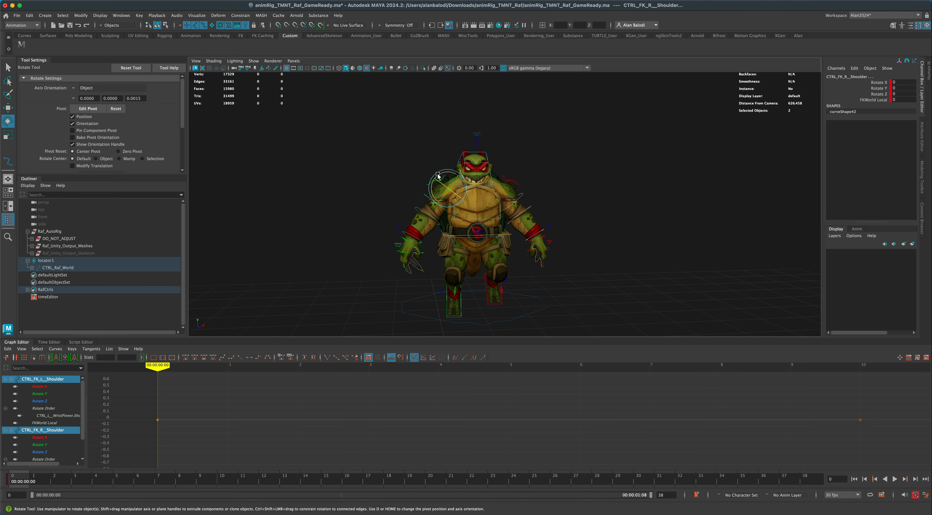
left_click_drag(433, 190, 448, 173)
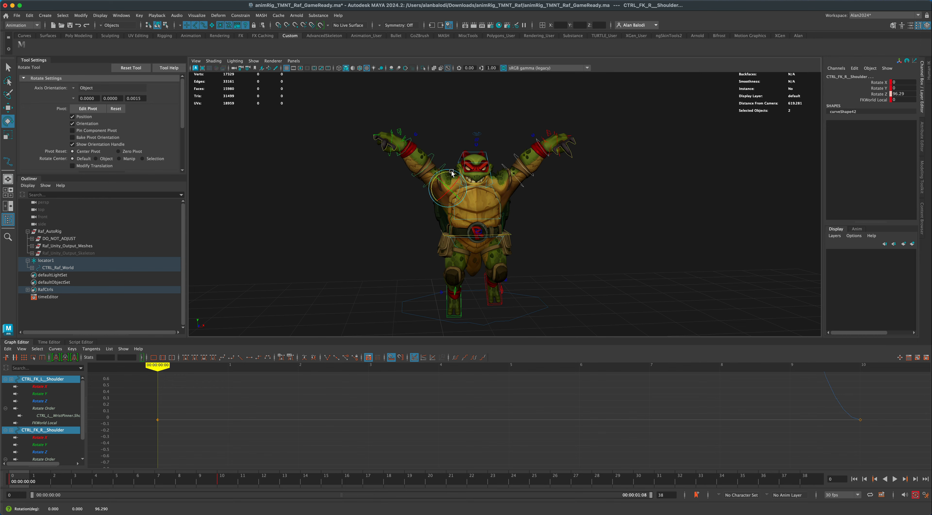
mouse_move(617, 250)
left_mouse_down("alt")
mouse_move(568, 247)
mouse_move(616, 249)
left_mouse_up("alt")
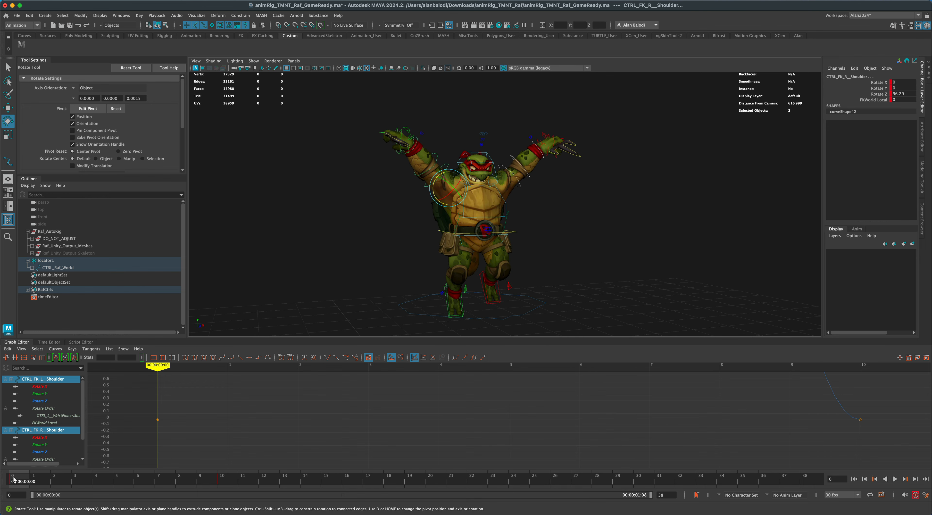
Scrub the timeline back and forth between frames 0 and 10 to examine how the falling pose blends into the landing.
left_click_drag(21, 481, 147, 483)
left_click_drag(204, 484, 220, 483)
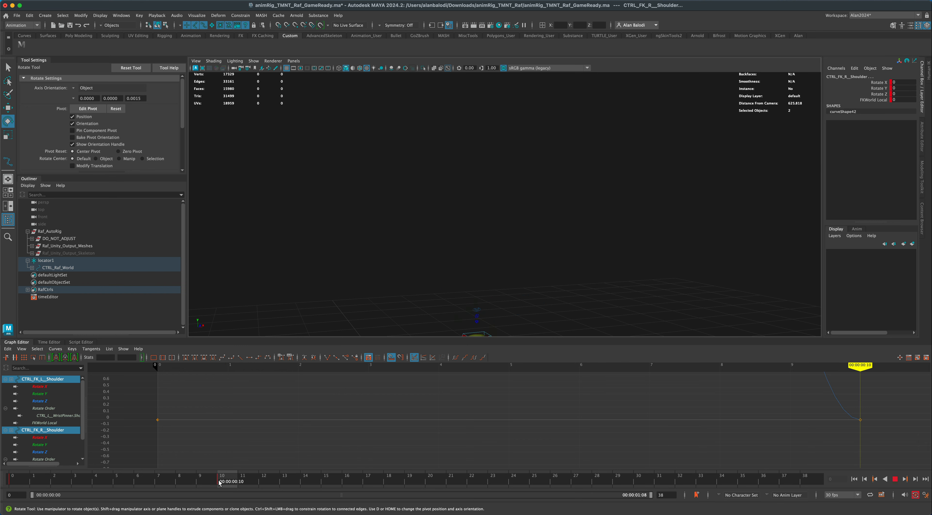
scroll(431, 281, "down", 10)
middle_click_drag(613, 279, 595, 225, "alt")
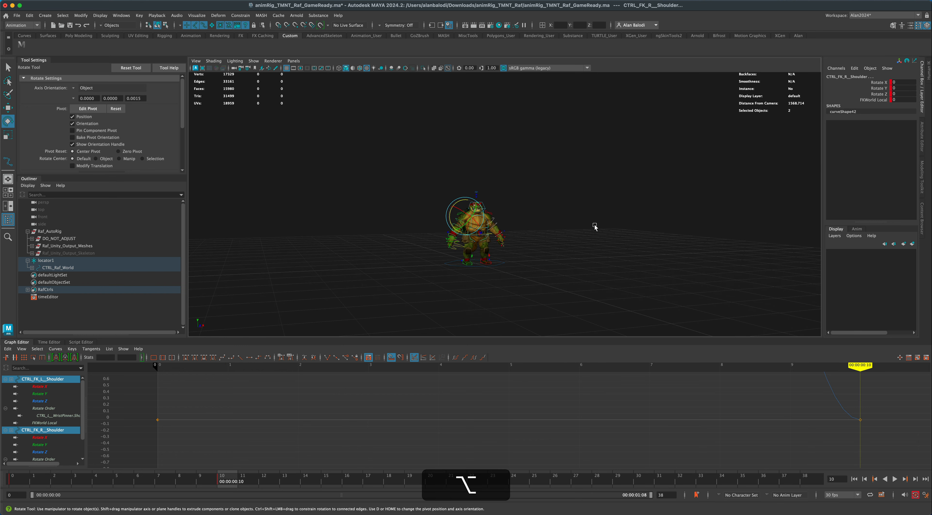
scroll(579, 257, "up", 5)
middle_click_drag(564, 278, 568, 271, "alt")
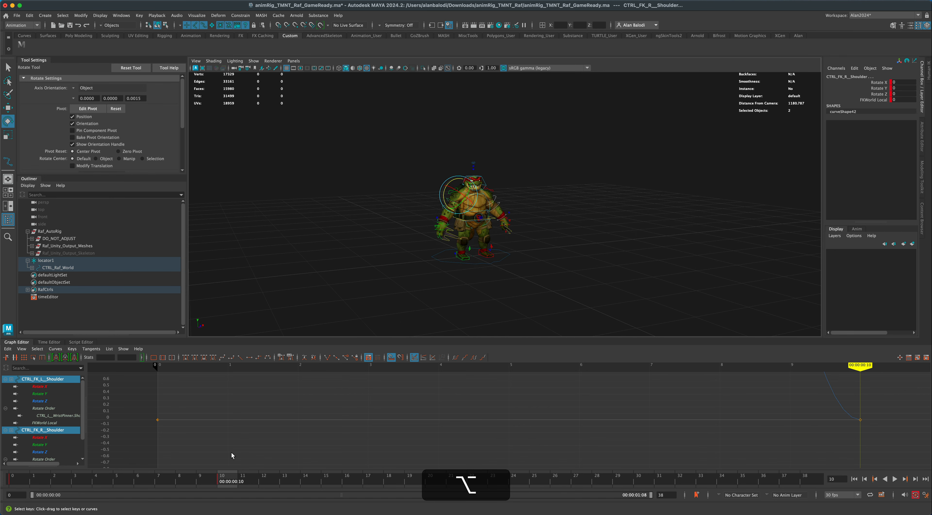
key("alt+v")
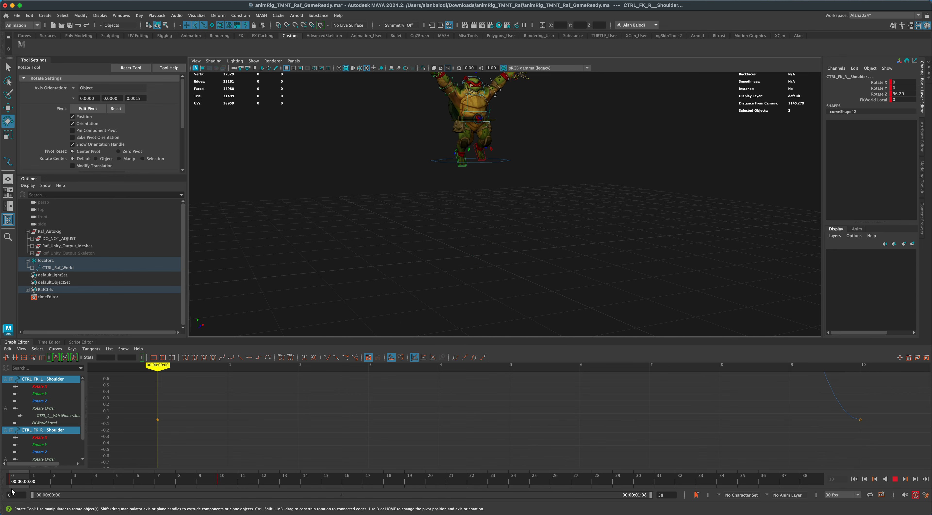
left_click_drag(12, 492, 221, 493)
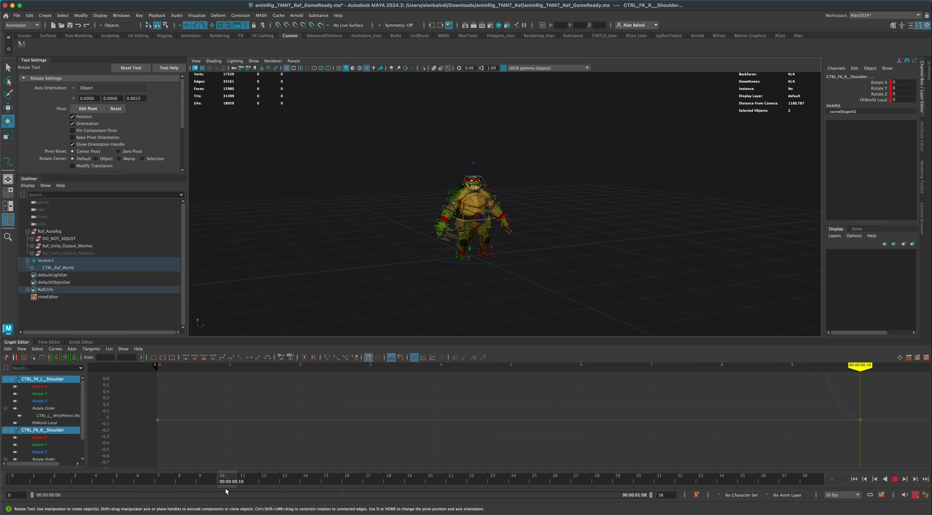
left_click(212, 490)
left_click_drag(211, 491, 12, 489)
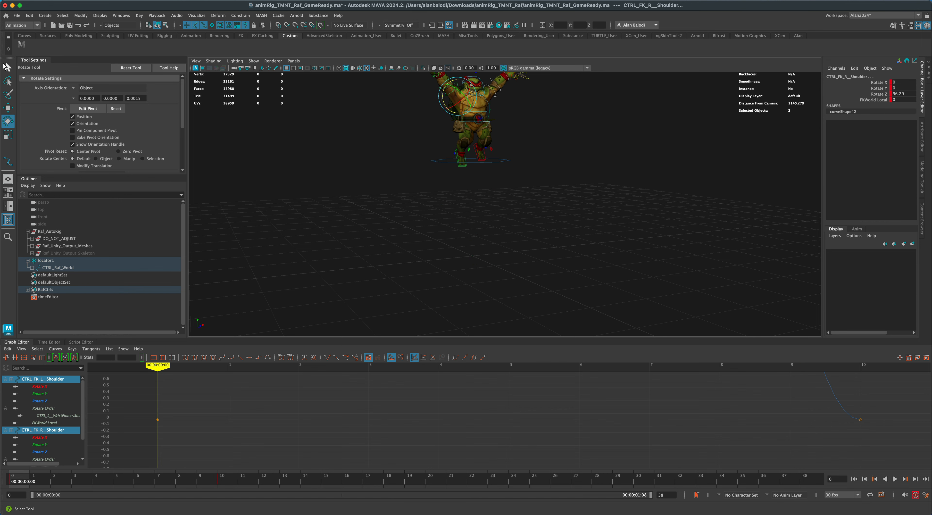
Select all the rig controls, copy their keys at frame 0 and paste them at frame 9.
left_click(7, 66)
left_click_drag(308, 167, 367, 277, "alt")
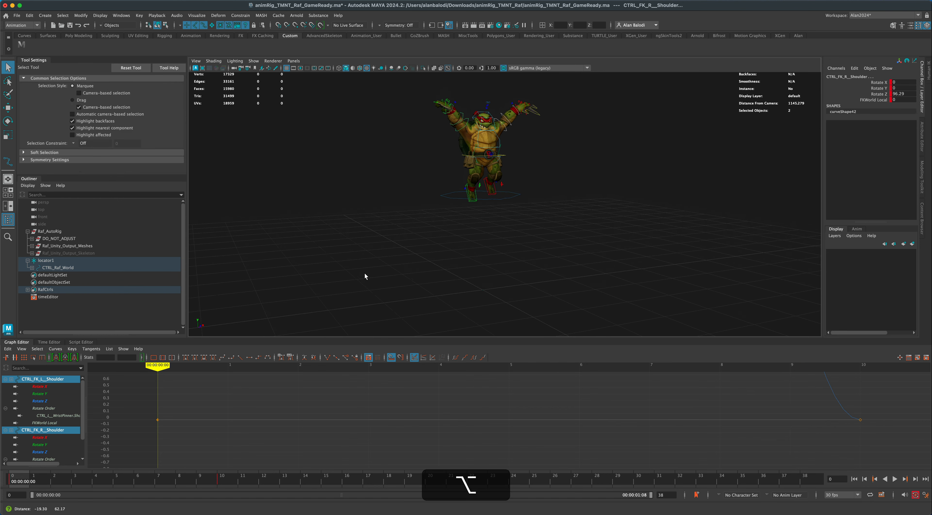
left_click(22, 45)
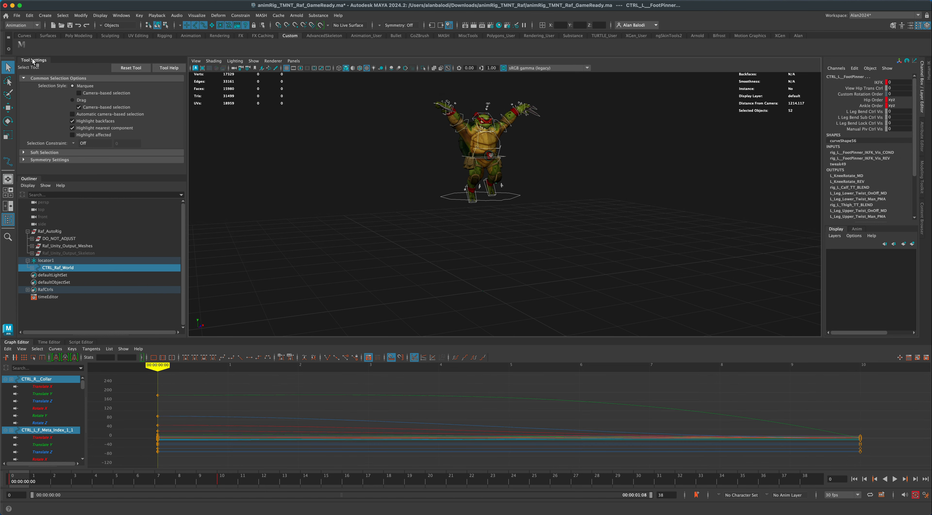
right_click(18, 473)
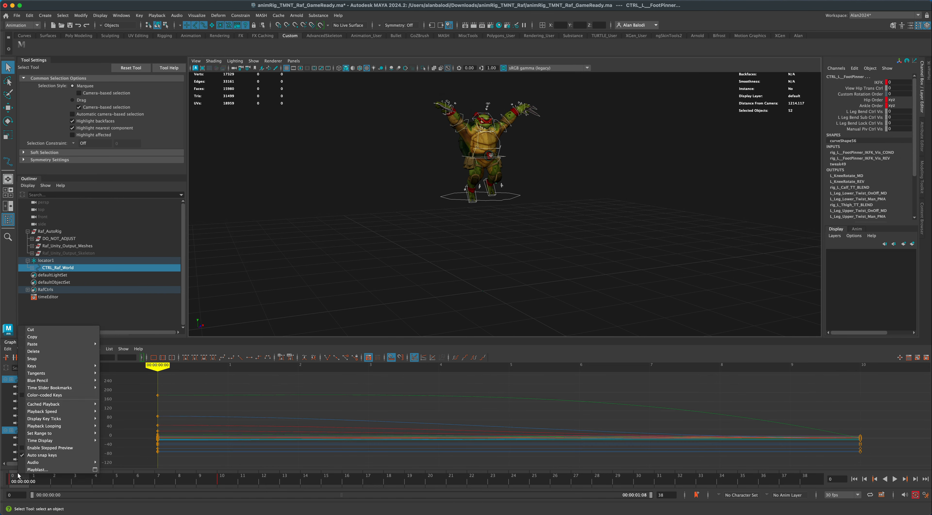
left_click(36, 337)
left_click(202, 480)
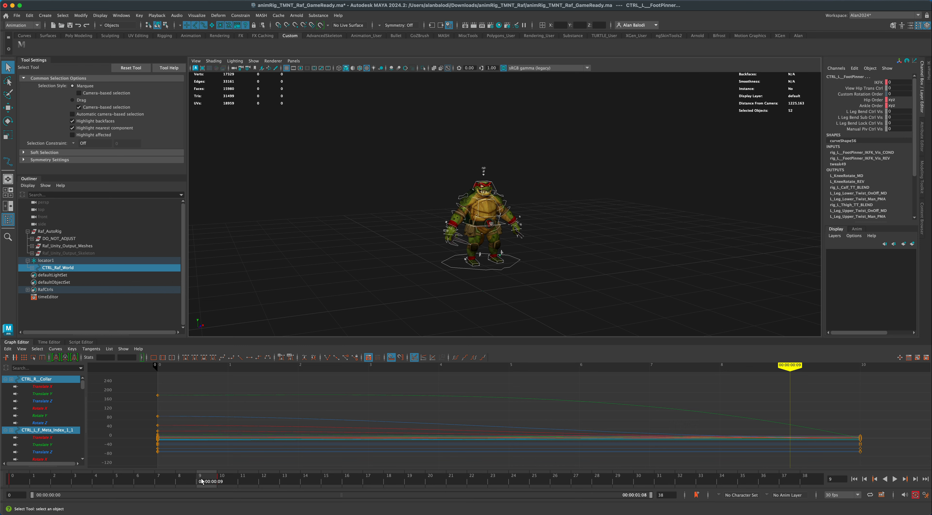
right_click(201, 481)
mouse_move(253, 350)
left_click(295, 349)
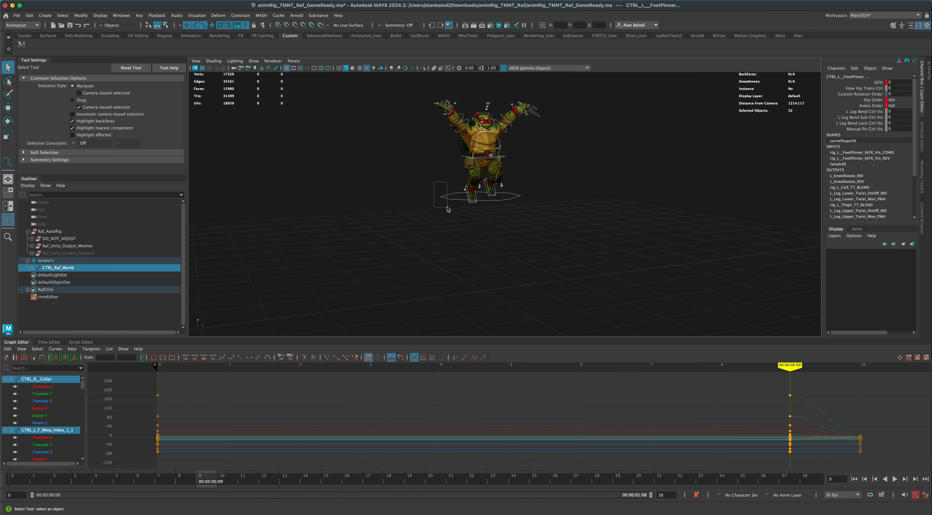
Lower the whole character at frame 9 by moving CTRL_Raf_World to about 21.9 in Translate Y.
left_click_drag(448, 209, 447, 205)
key("w")
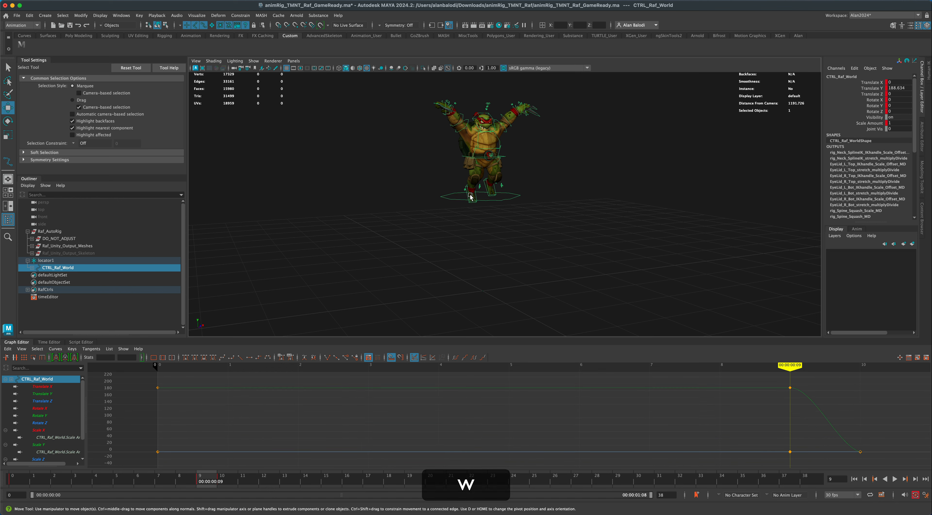
left_click_drag(482, 180, 485, 267)
left_click_drag(371, 283, 344, 250, "alt")
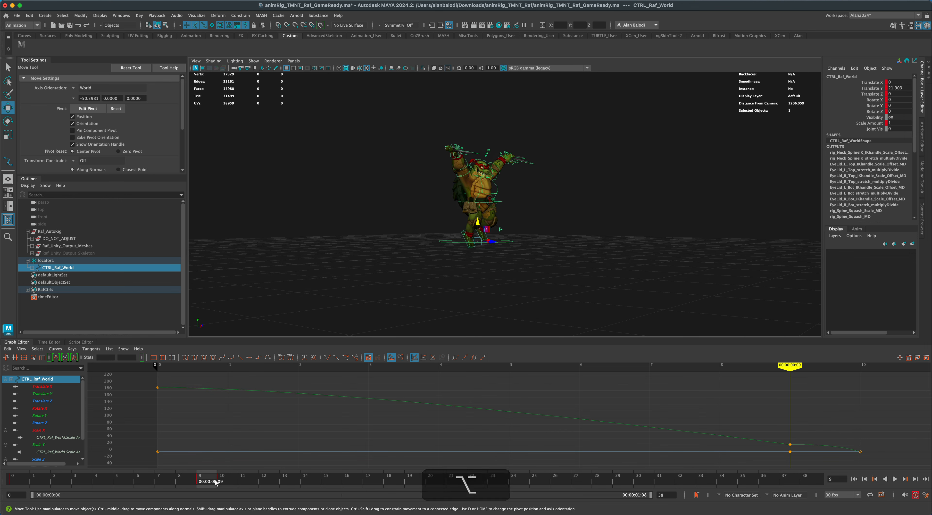
Raise both arms at frame 10 by rotating the right and left FK shoulder controls together to about 77 in Rotate Z.
left_click(225, 481)
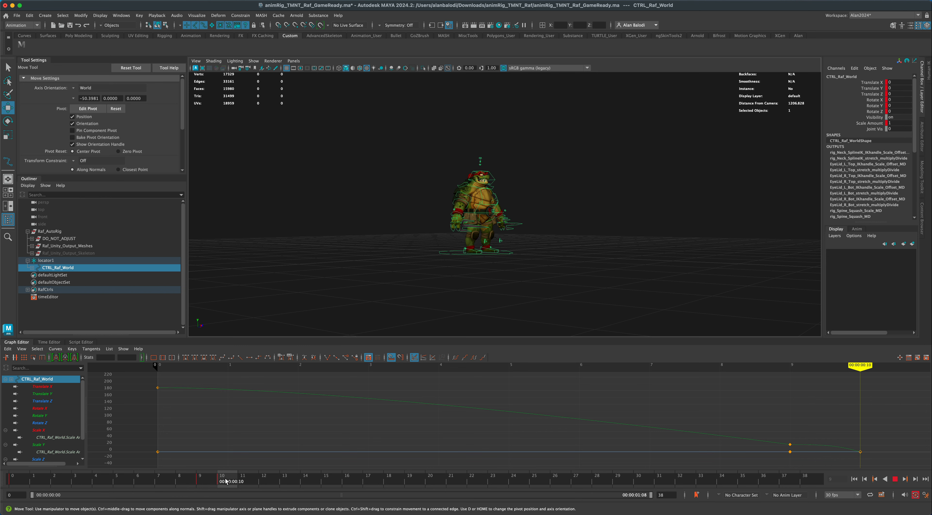
mouse_move(225, 481)
left_mouse_down()
mouse_move(214, 480)
mouse_move(222, 481)
left_mouse_up()
left_click_drag(413, 255, 342, 256, "alt")
scroll(386, 276, "up", 5, "alt")
left_click(420, 185)
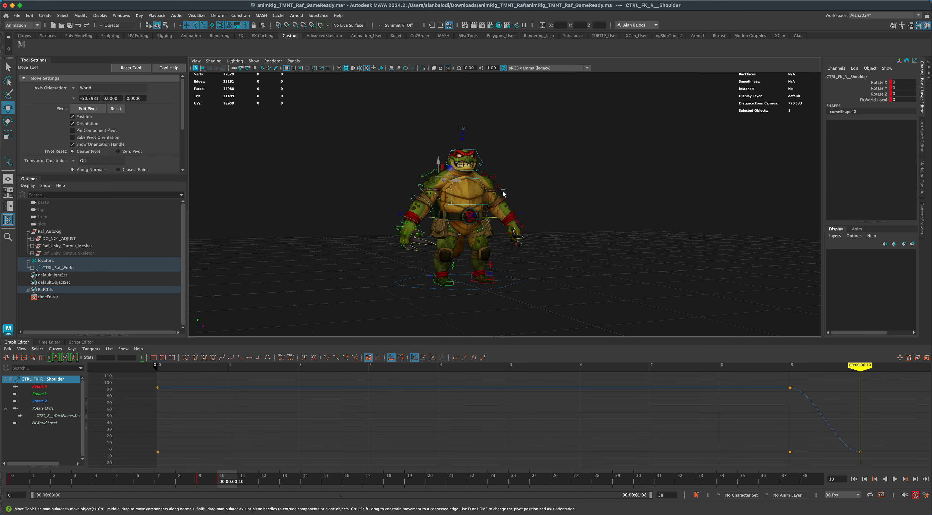
left_click(498, 187, "shift")
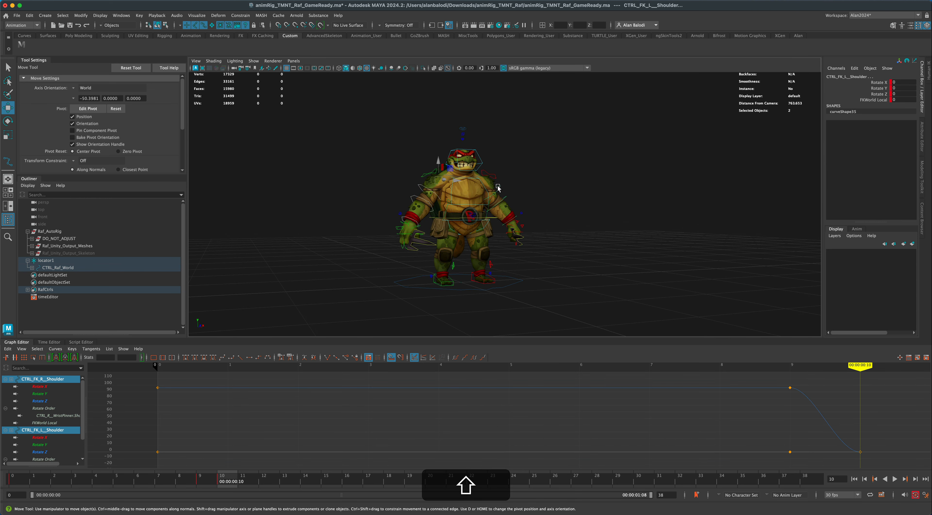
key("e")
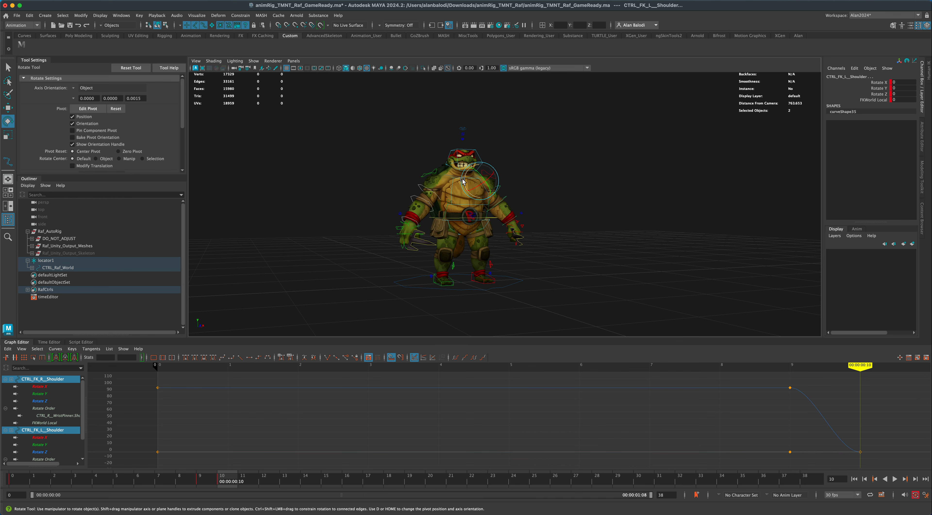
left_click_drag(464, 181, 471, 210)
mouse_move(230, 482)
left_mouse_down()
mouse_move(208, 482)
mouse_move(223, 482)
left_mouse_up()
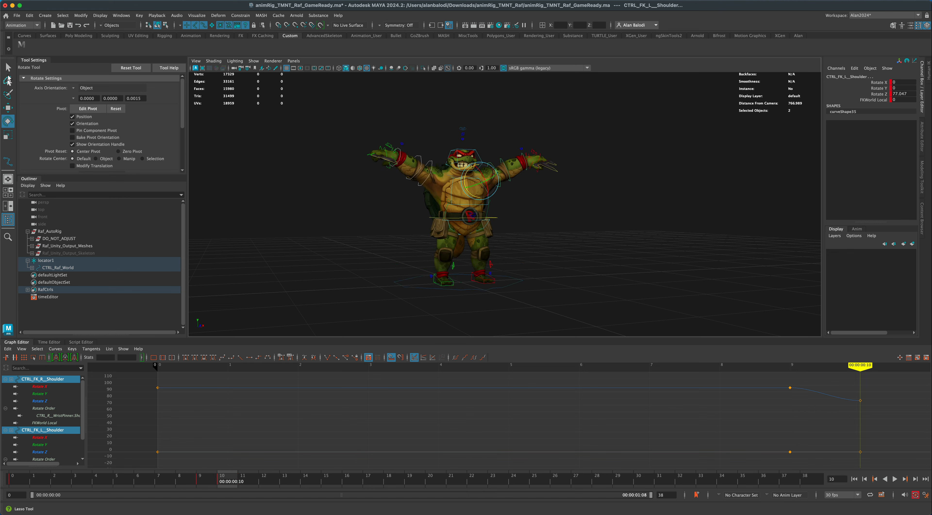
Play the animation from the start to review the fall and the arm movement on landing.
left_click(8, 68)
scroll(341, 243, "down", 5)
left_click_drag(340, 243, 371, 250, "alt")
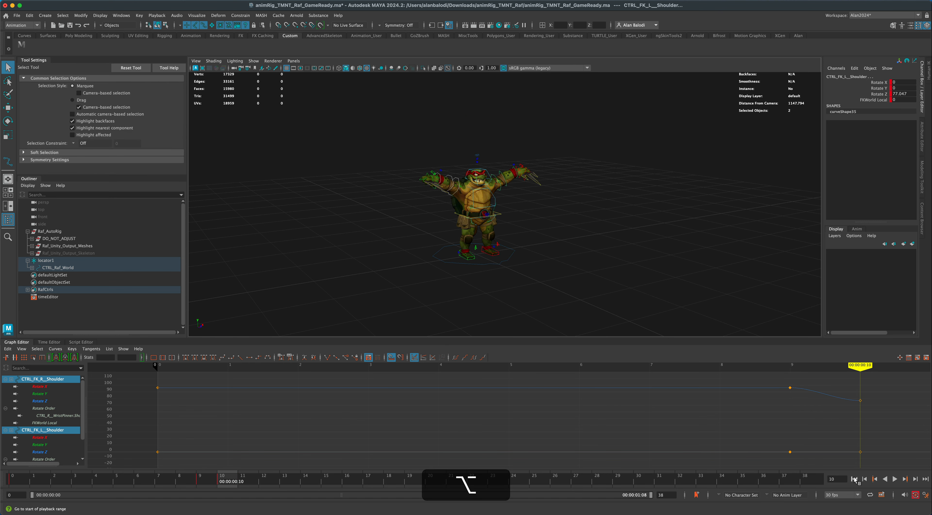
left_click(854, 479)
left_click(895, 479)
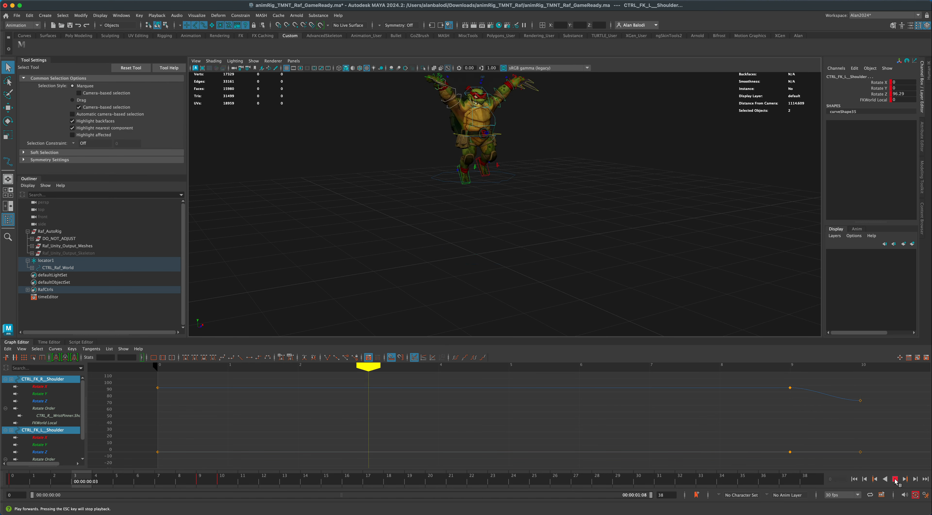
left_click(442, 236)
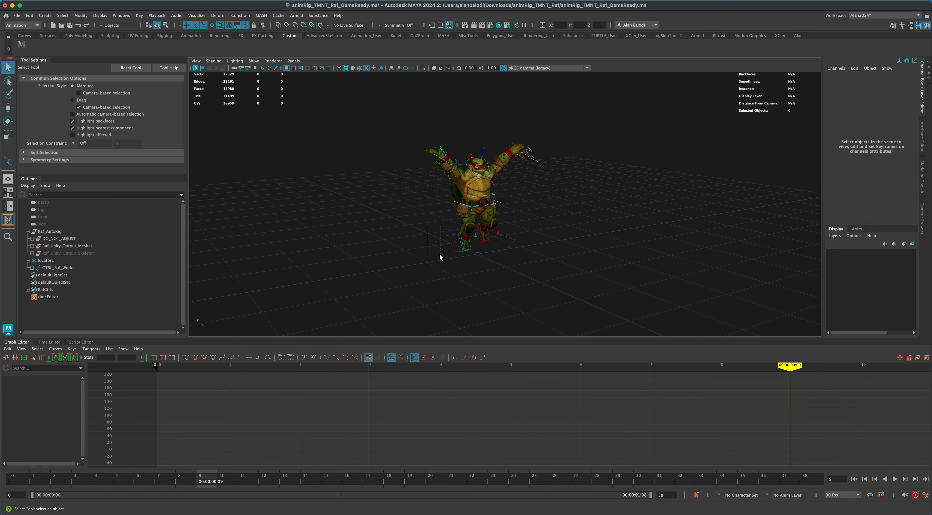
Isolate the Translate Y curve of CTRL_Raf_World and change the key tangents at frames 9 and 10 to straighten the final drop.
left_click_drag(440, 254, 440, 255)
left_click(470, 398)
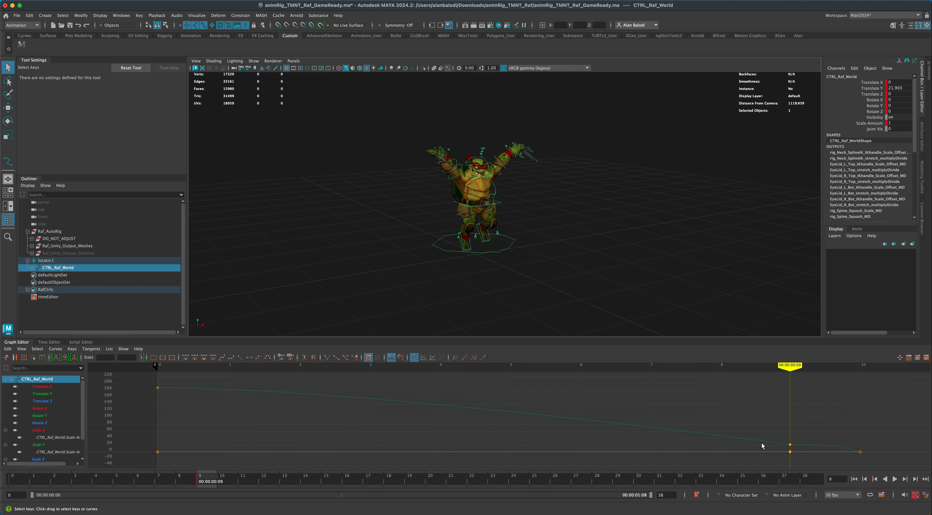
left_click(53, 395)
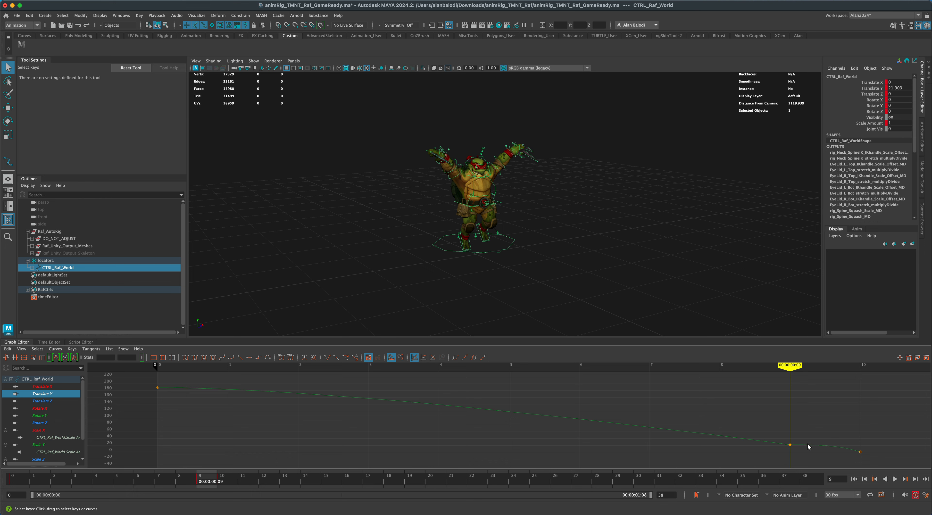
left_click_drag(775, 429, 879, 466)
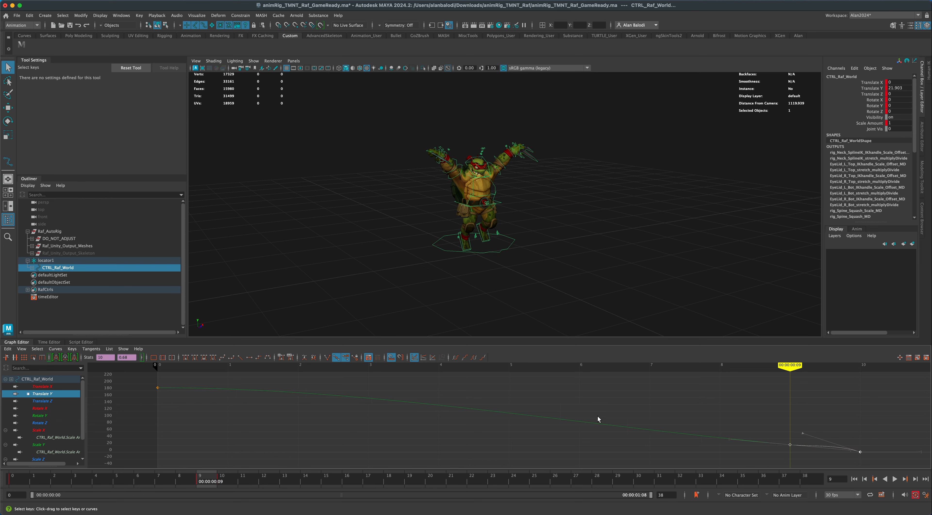
left_click(222, 358)
left_click(753, 431)
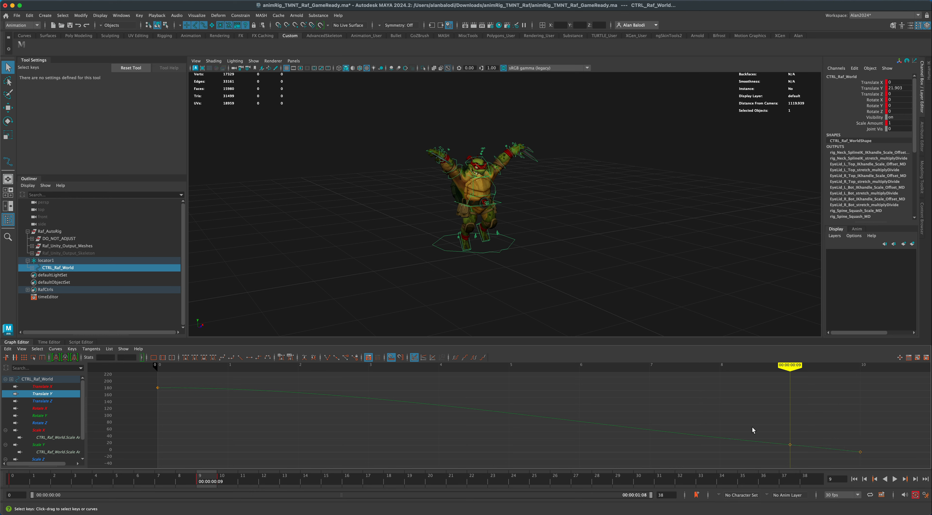
Break the tangents of the Translate Y key at frame 9 and raise its incoming handle so the fall accelerates into the landing.
left_click_drag(770, 423, 795, 456)
left_click(326, 358)
left_click_drag(707, 421, 751, 455)
middle_click_drag(730, 439, 747, 431)
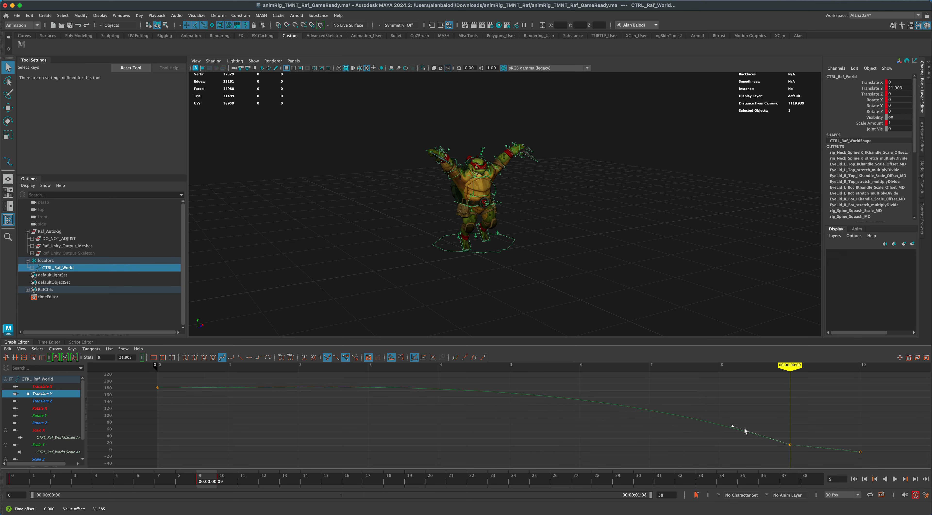
Play the animation from the first frame to check the reshaped fall.
left_click(855, 479)
left_click(895, 479)
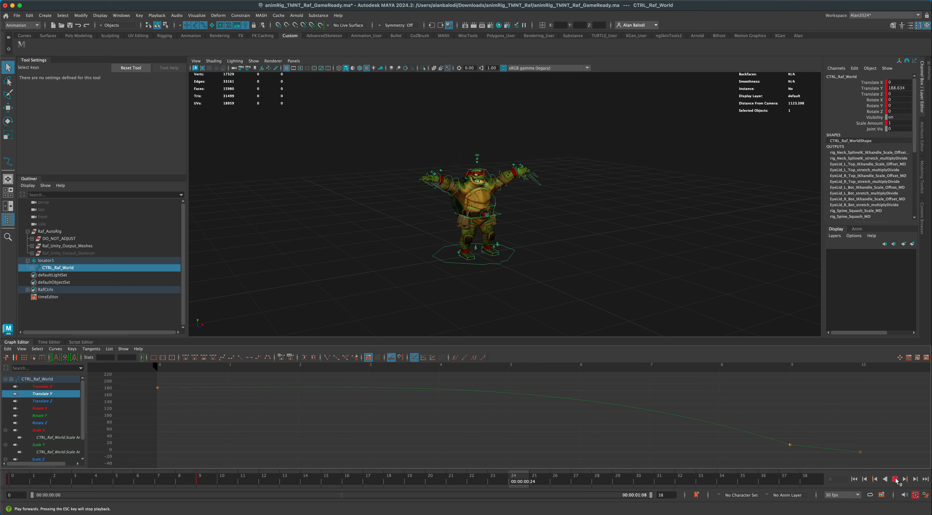
key("Escape")
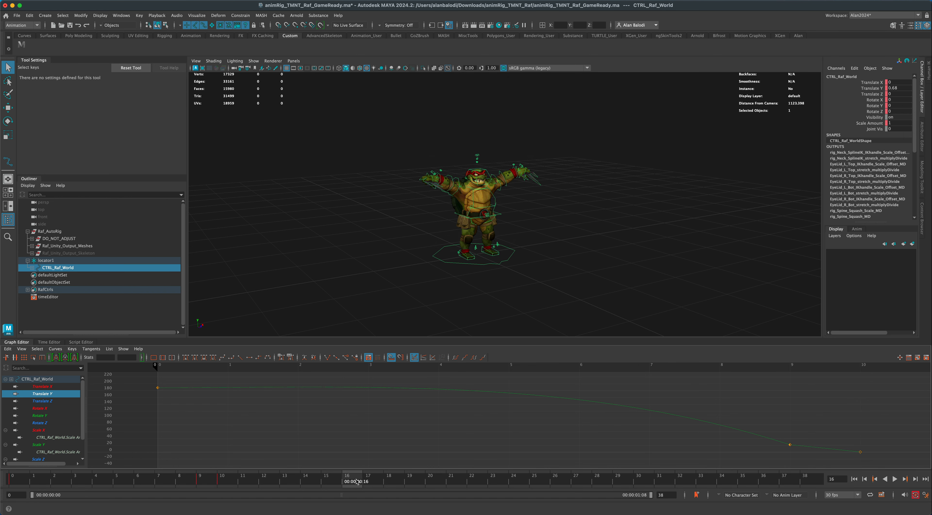
key("alt+v")
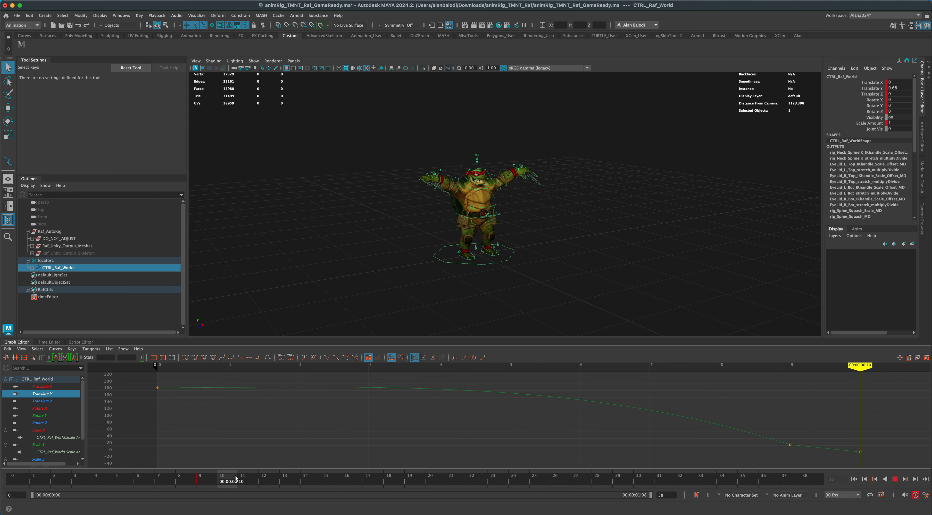
Go to frame 15, select all the rig controls and set a key on them.
left_click(325, 479)
mouse_move(553, 279)
middle_mouse_down("alt")
mouse_move(557, 288)
mouse_move(567, 277)
middle_mouse_up("alt")
scroll(557, 288, "up", 5, "alt")
left_click(566, 279)
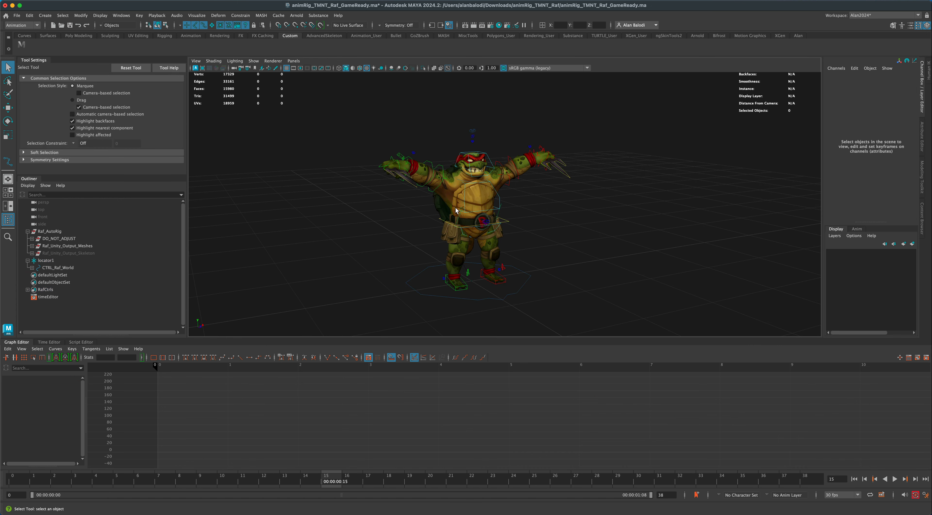
left_click(22, 44)
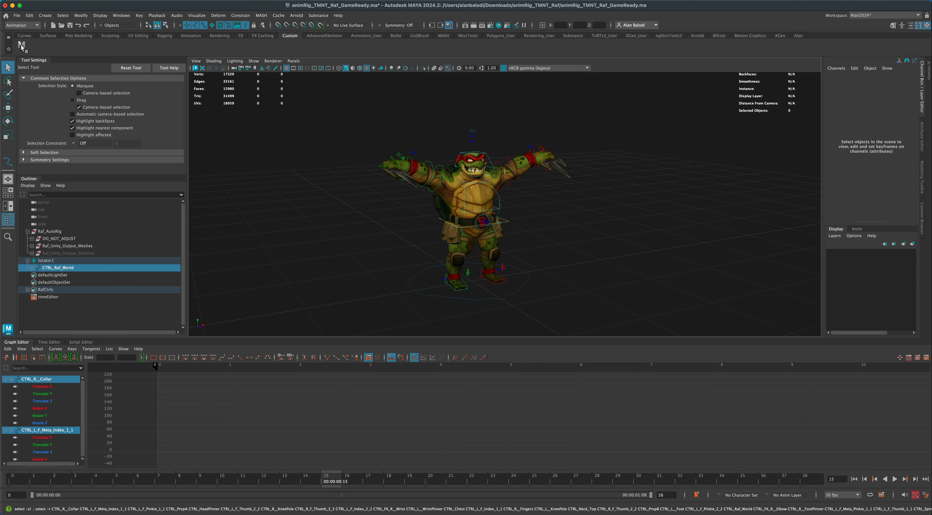
key("s")
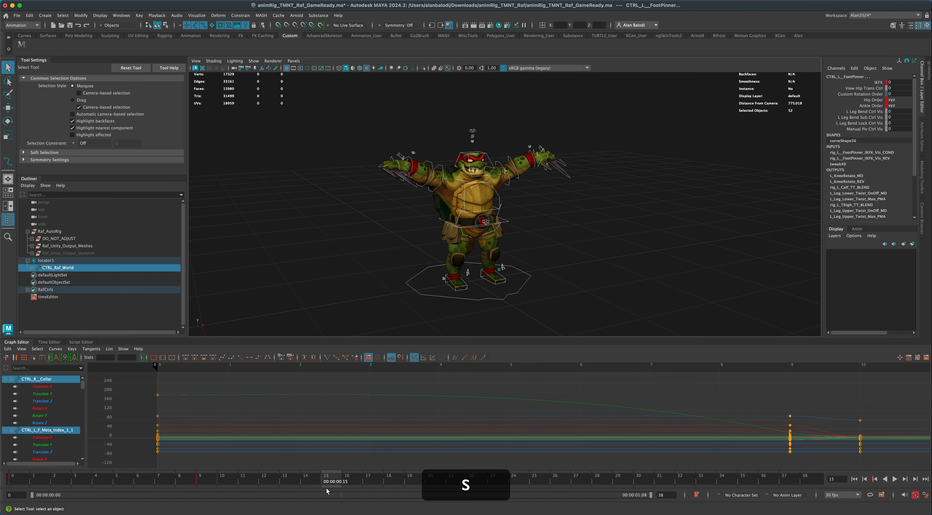
Lower the body into a crouch at frame 15 by moving CTRL_Body to about -26.9 in Translate Y.
left_click(8, 108)
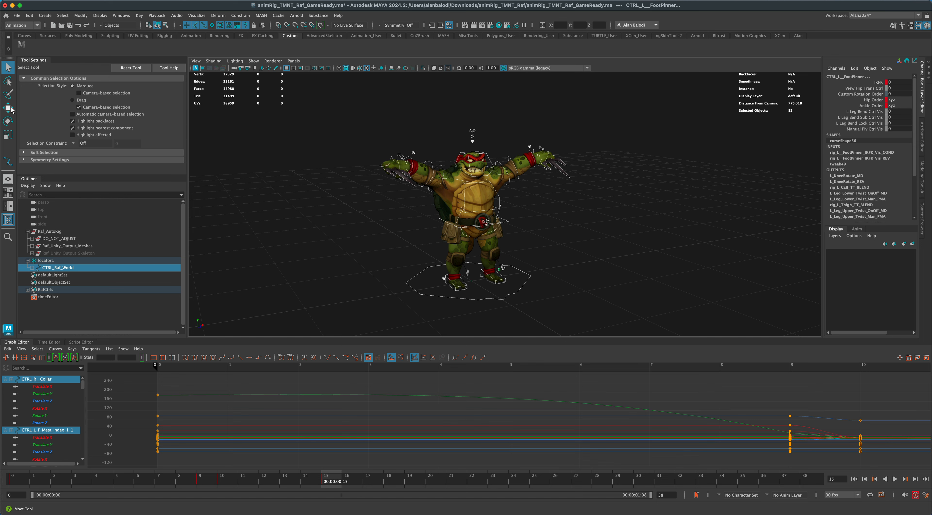
left_click(506, 231)
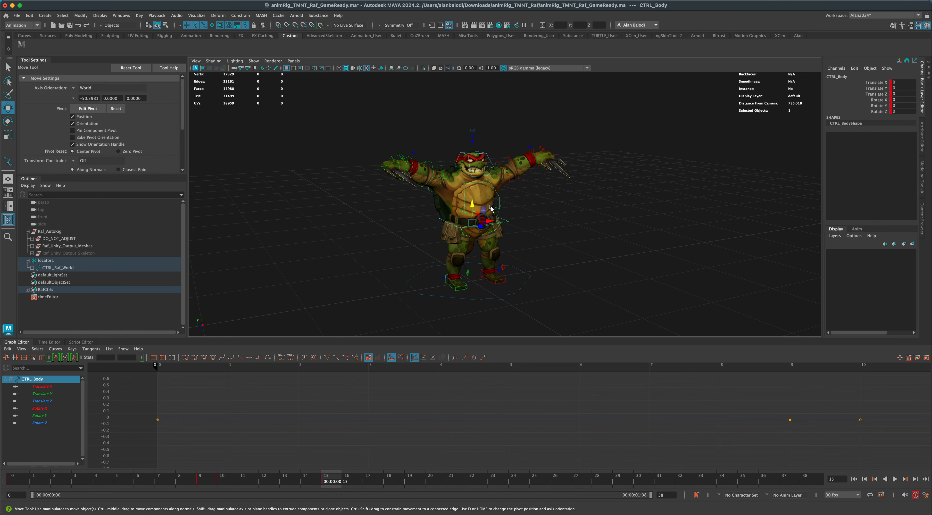
left_click_drag(473, 205, 475, 226)
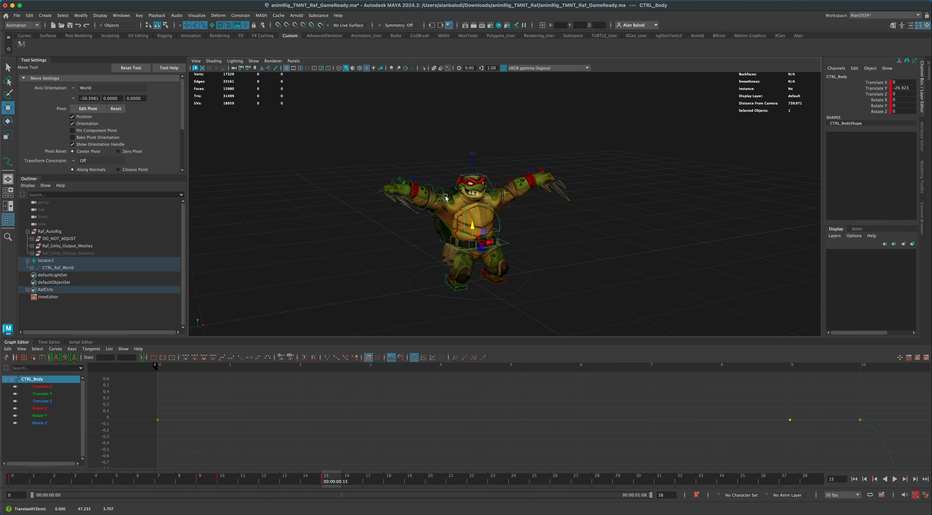
Bring both arms down at frame 15 by rotating the right and left FK shoulder controls together to about -4.4 in Rotate Z.
left_click(507, 192)
left_click(498, 186, "shift")
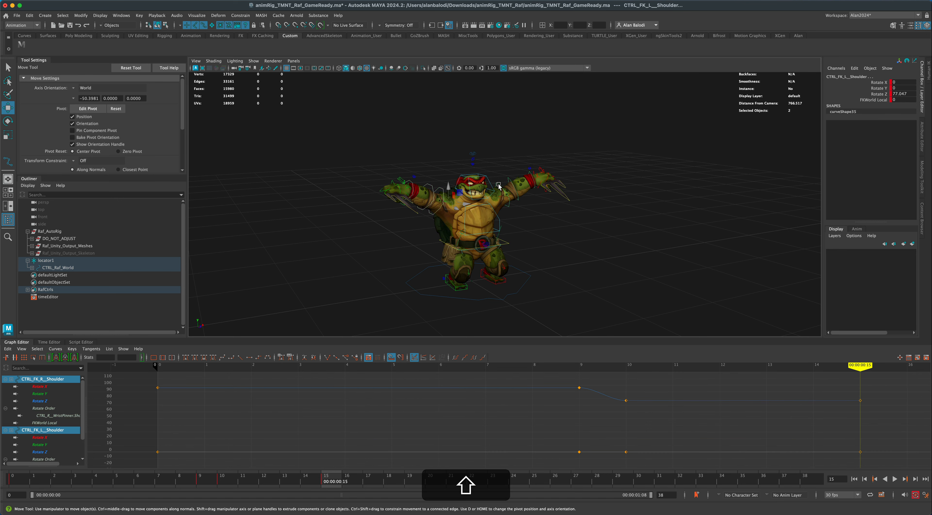
key("shift+e")
key("e")
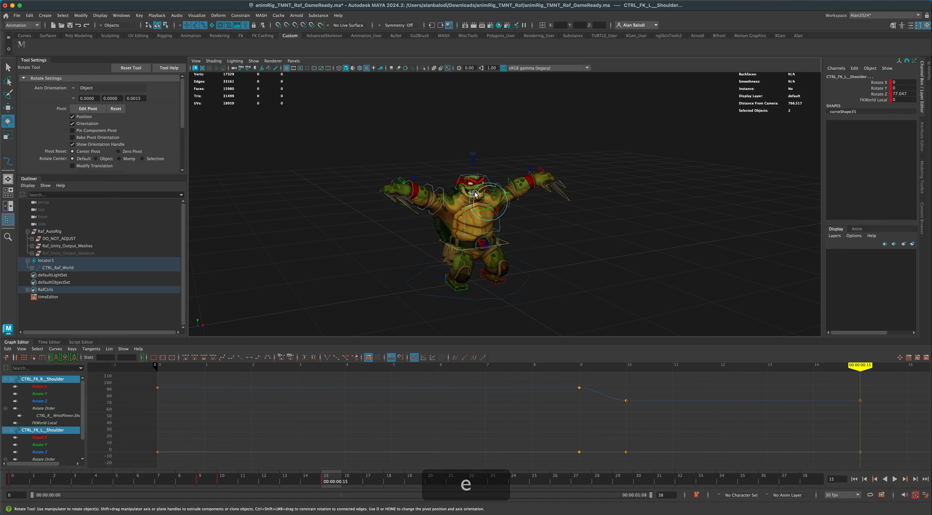
left_click_drag(474, 194, 522, 87)
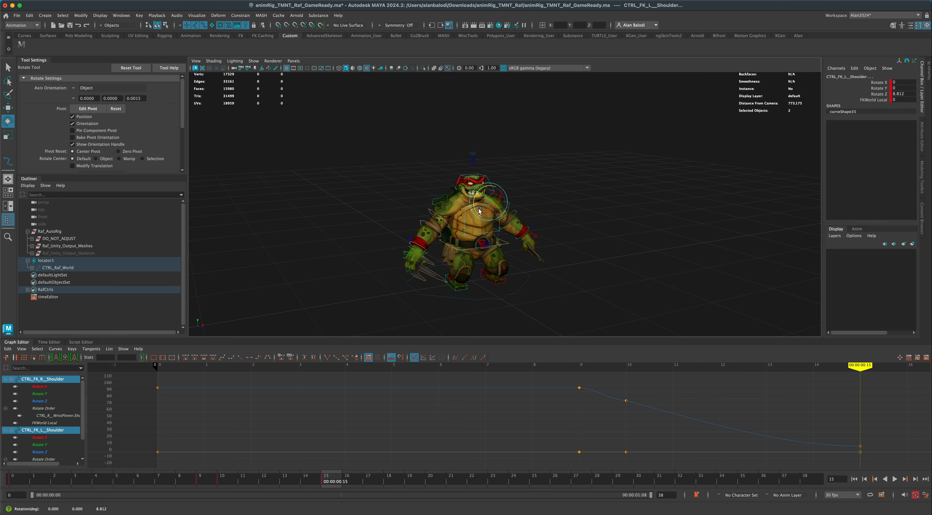
left_click_drag(478, 211, 476, 205)
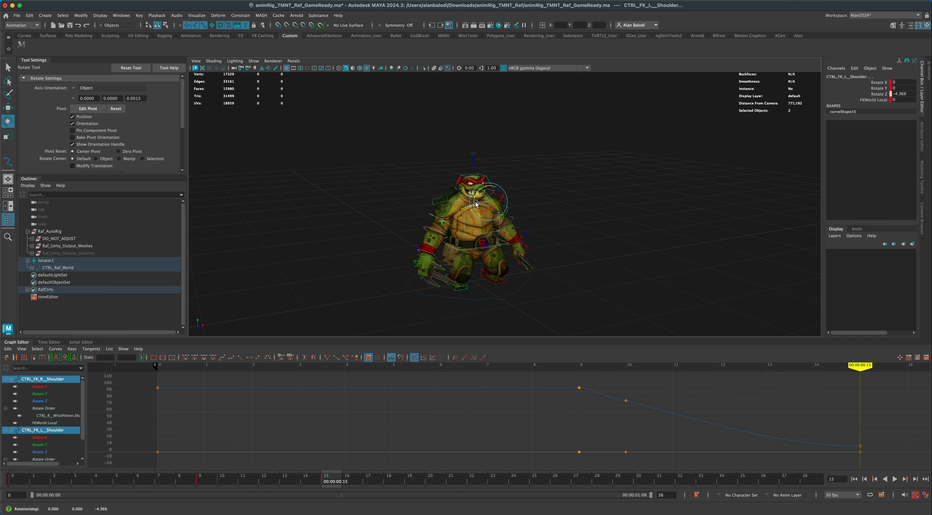
At frame 15, tilt CTRL_Head to about 27.8 and lean CTRL_Body forward to about 11.9 in Rotate X.
left_click_drag(589, 264, 484, 194, "alt")
left_click(491, 184)
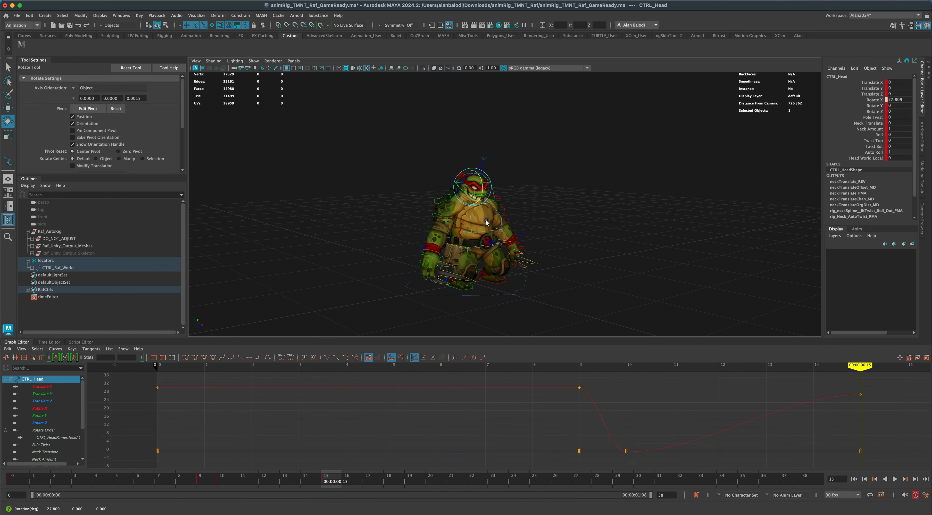
left_click(477, 231)
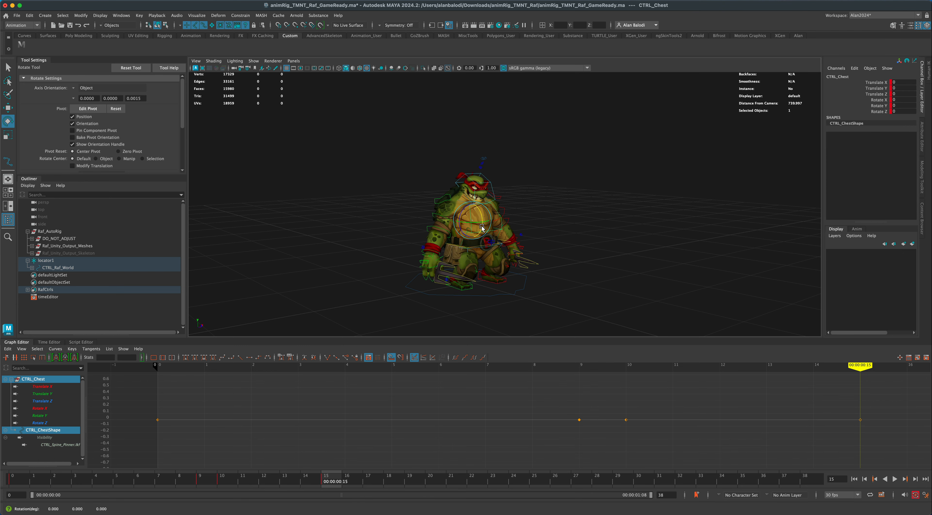
left_click_drag(479, 232, 483, 242)
left_click(501, 242)
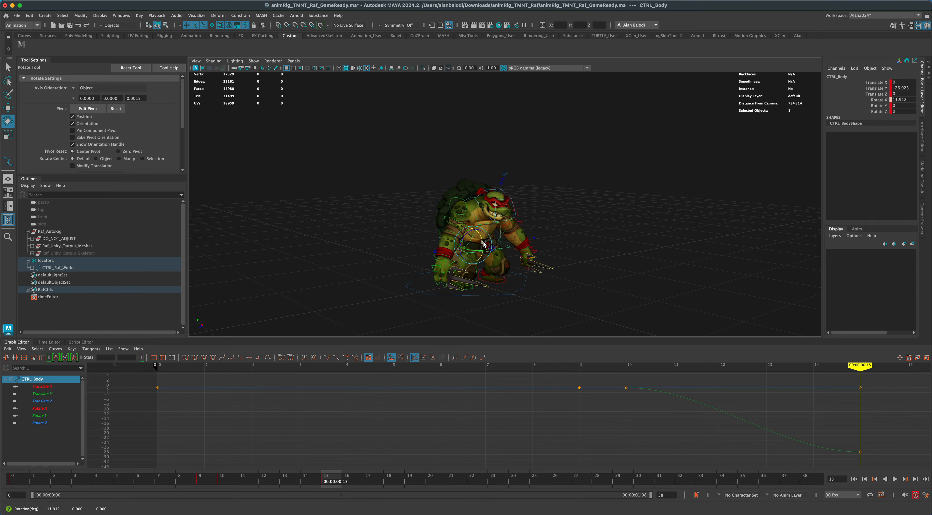
left_click_drag(484, 245, 584, 226, "alt")
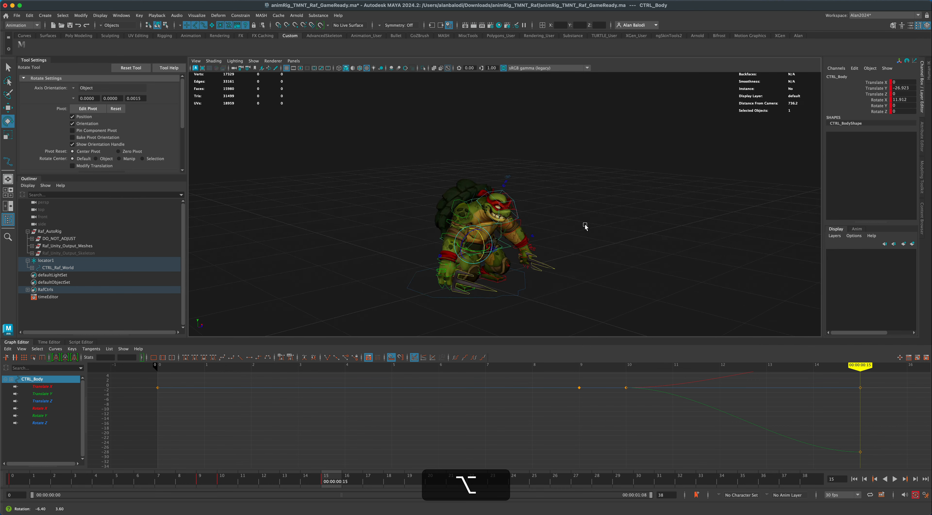
Play the animation from the first frame and check the transition through the landing around frames 9 and 10.
key("alt+v")
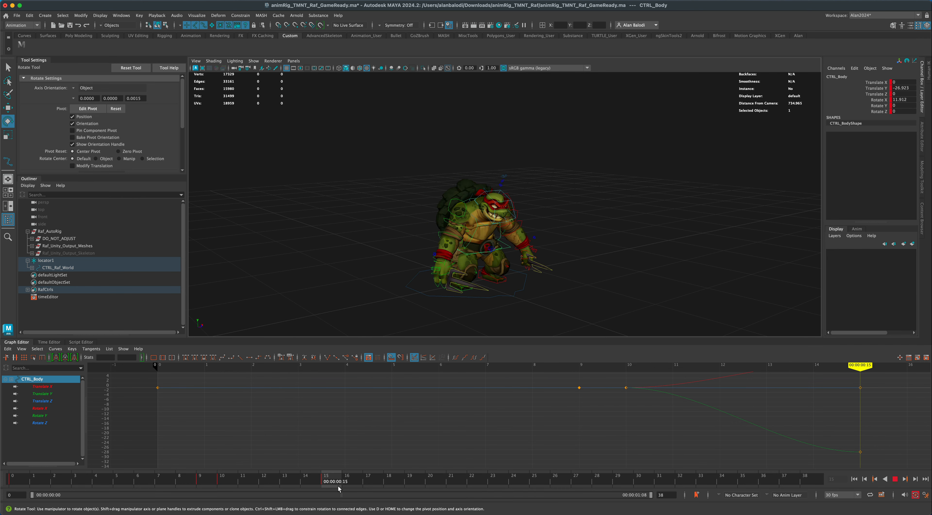
key("alt+v")
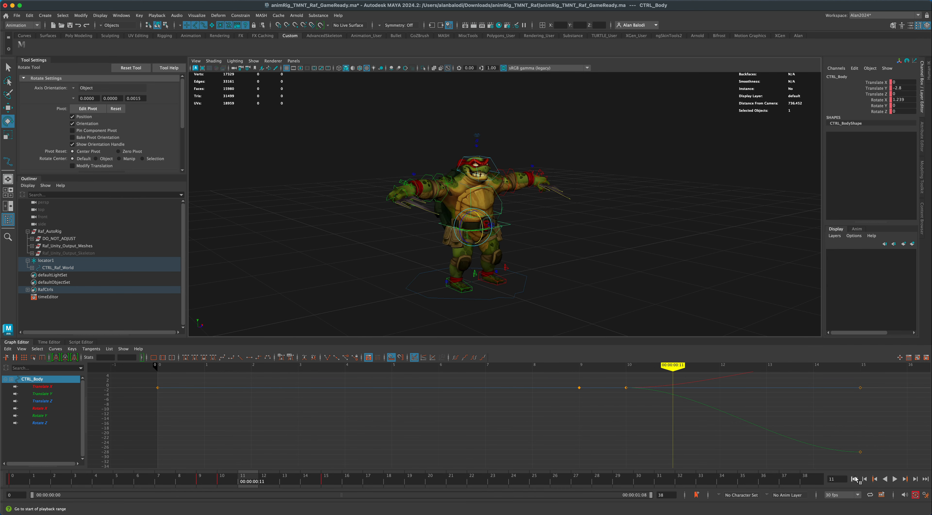
left_click(855, 479)
left_click(895, 479)
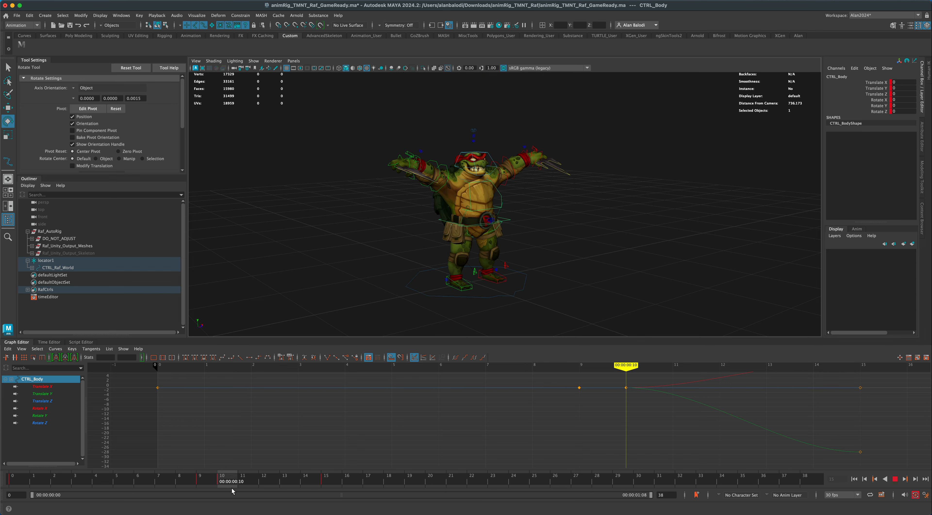
key("Escape")
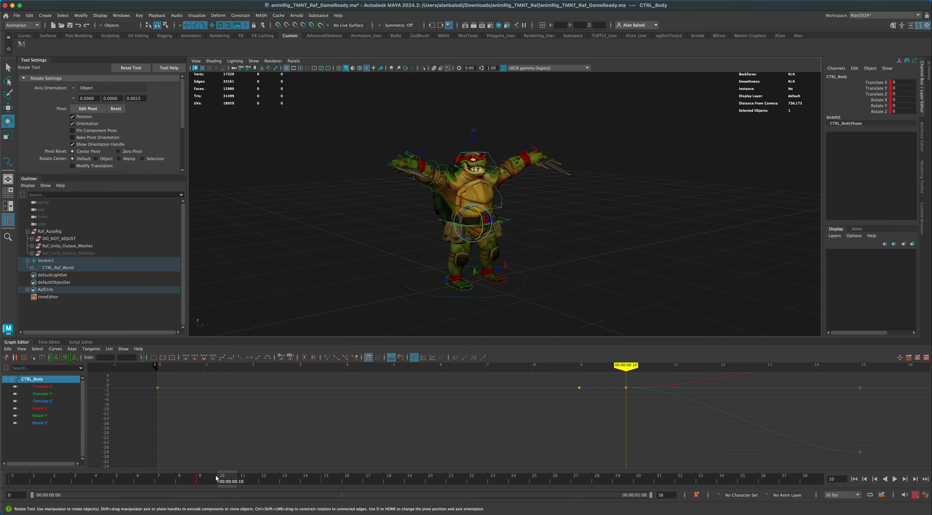
key("alt+v")
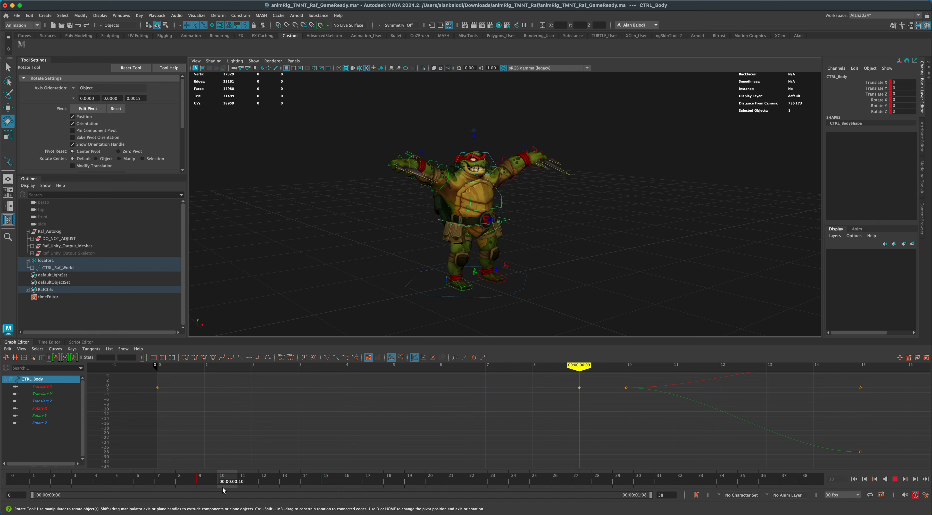
key("alt+v")
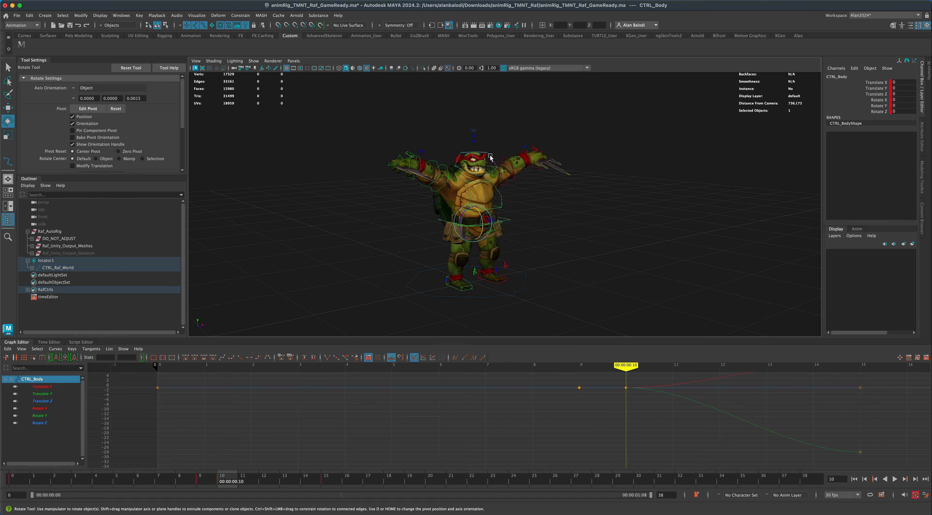
Tilt CTRL_Head down at frame 10 to about 28.2 in Rotate X and compare frames 9 and 10.
left_click(491, 158)
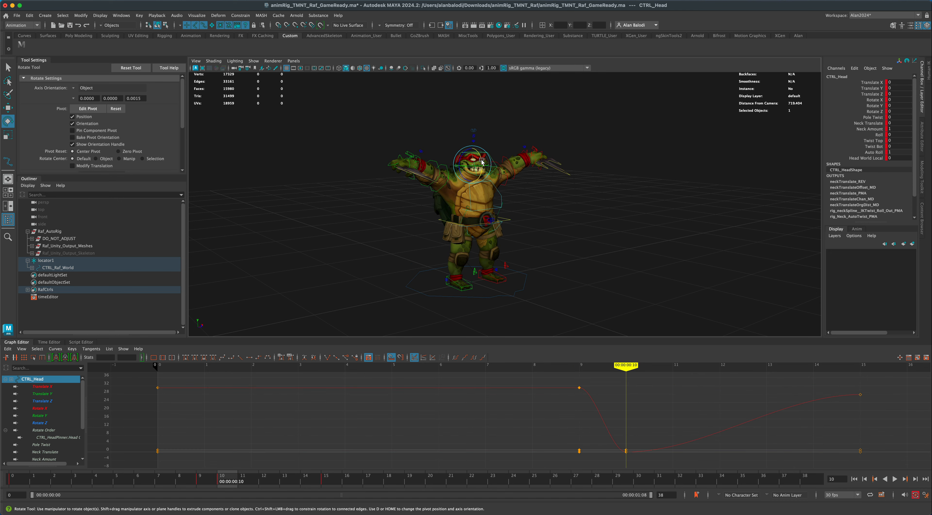
left_click_drag(487, 161, 486, 169)
key("alt+v")
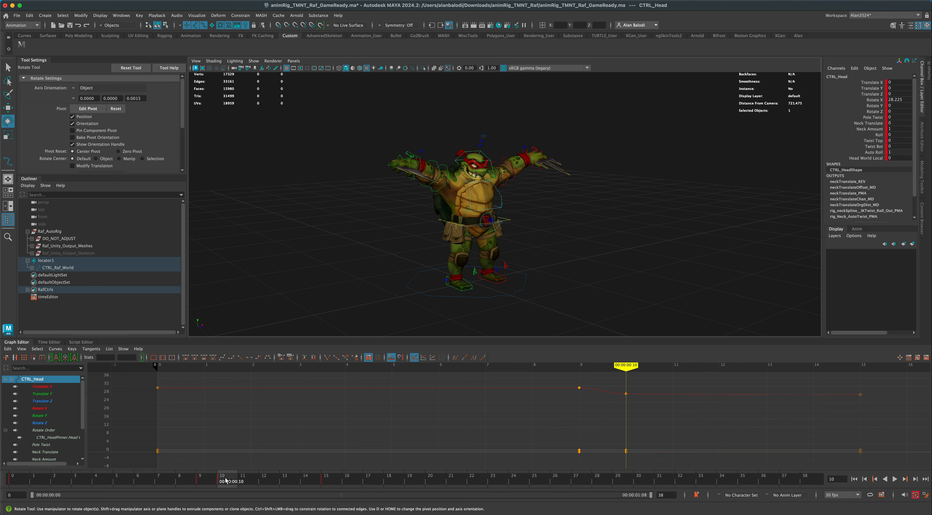
mouse_move(213, 484)
left_mouse_down()
mouse_move(230, 484)
mouse_move(214, 484)
left_mouse_up()
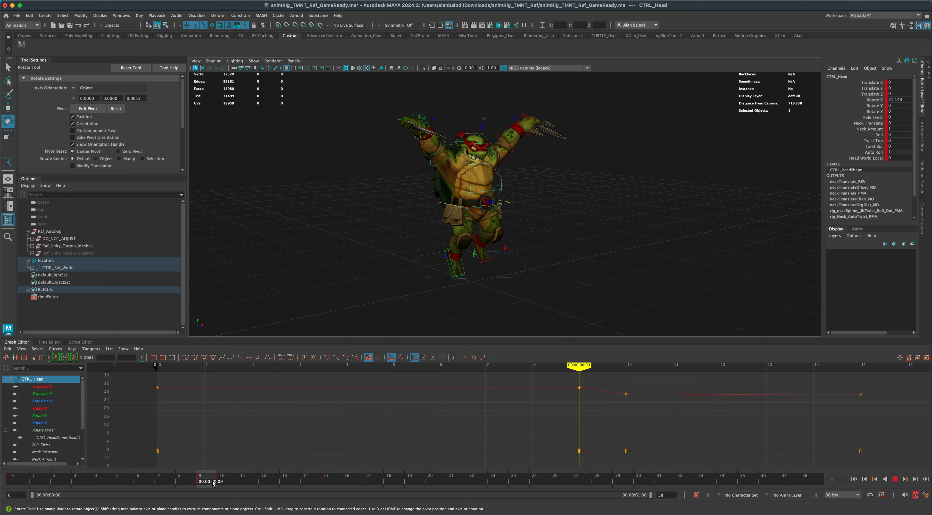
left_click_drag(213, 484, 225, 485)
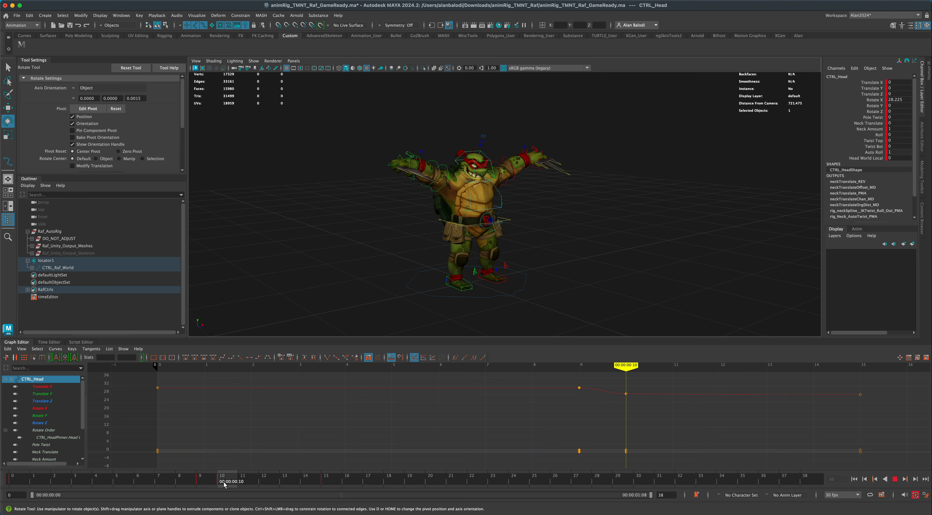
Go to frame 21, select all the rig controls and set a key on them.
left_click_drag(227, 485, 454, 485)
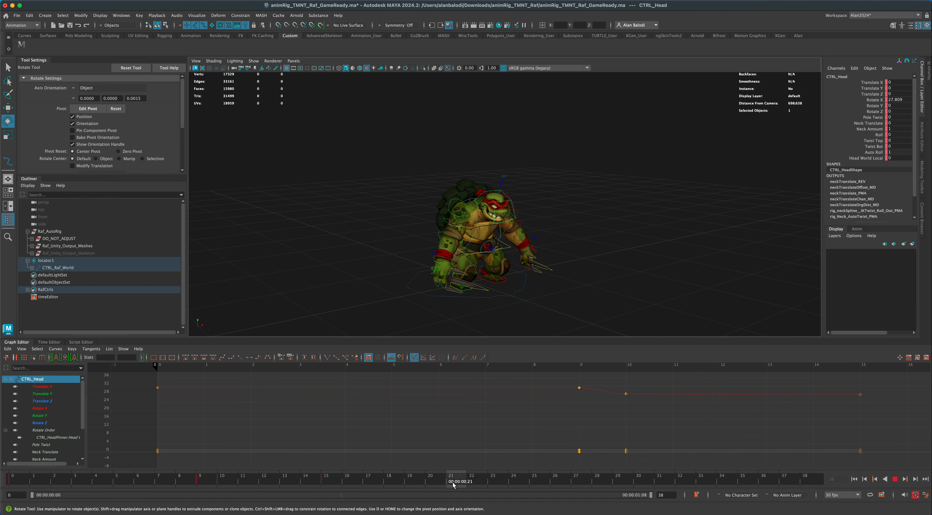
left_click(22, 45)
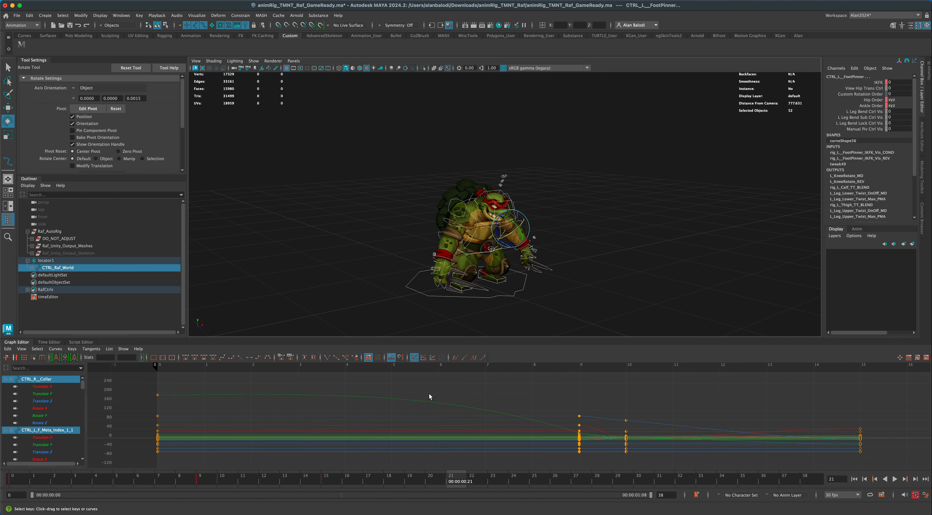
key("s")
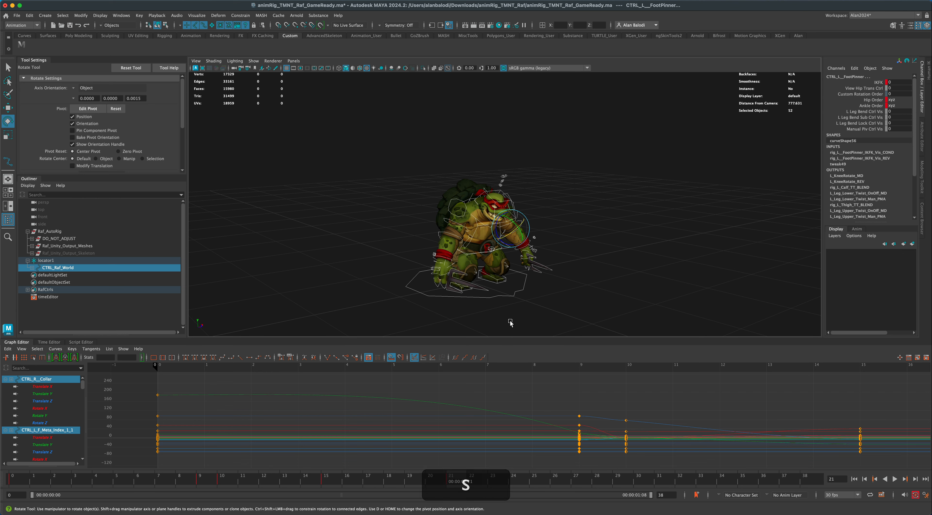
Copy the frame 10 pose of all controls except CTRL_Raf_World and paste it at frame 21.
left_click(332, 478)
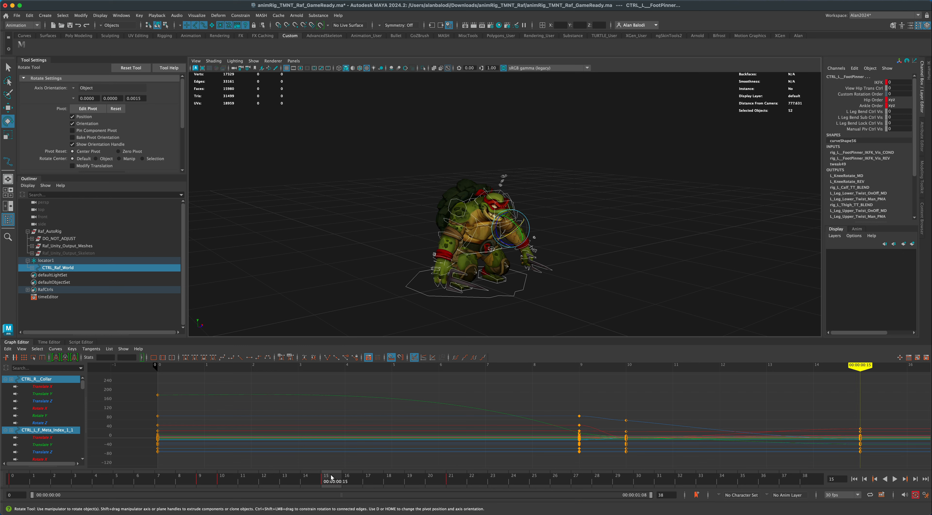
left_click(227, 481)
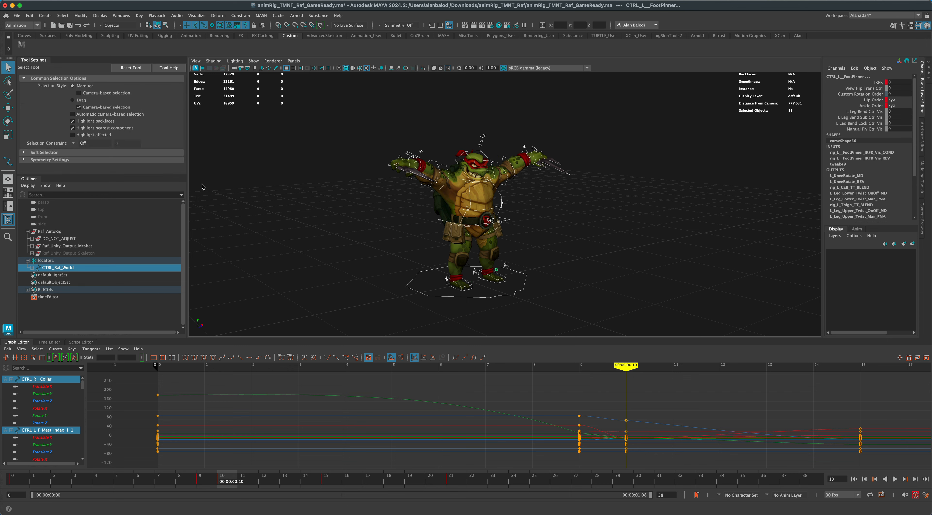
key("q")
left_click(417, 292, "shift")
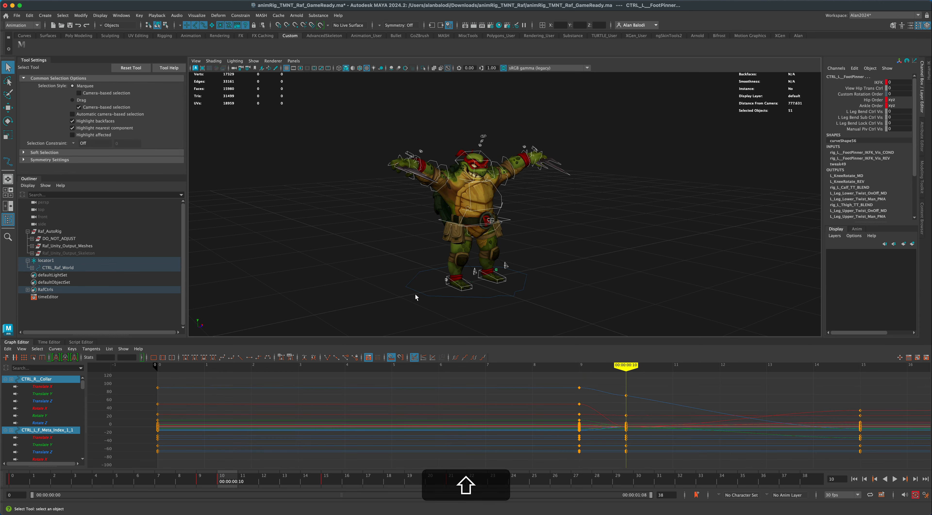
right_click(227, 481)
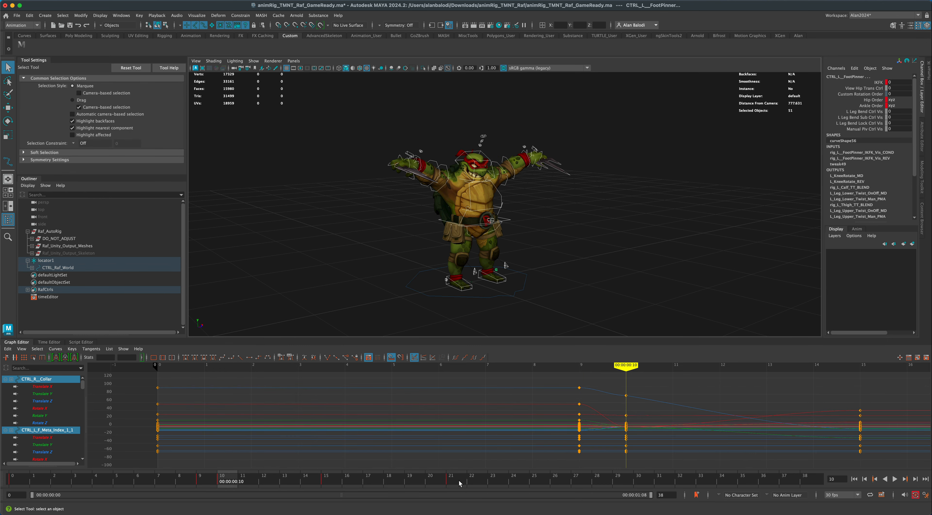
left_click(458, 483)
key("alt+v")
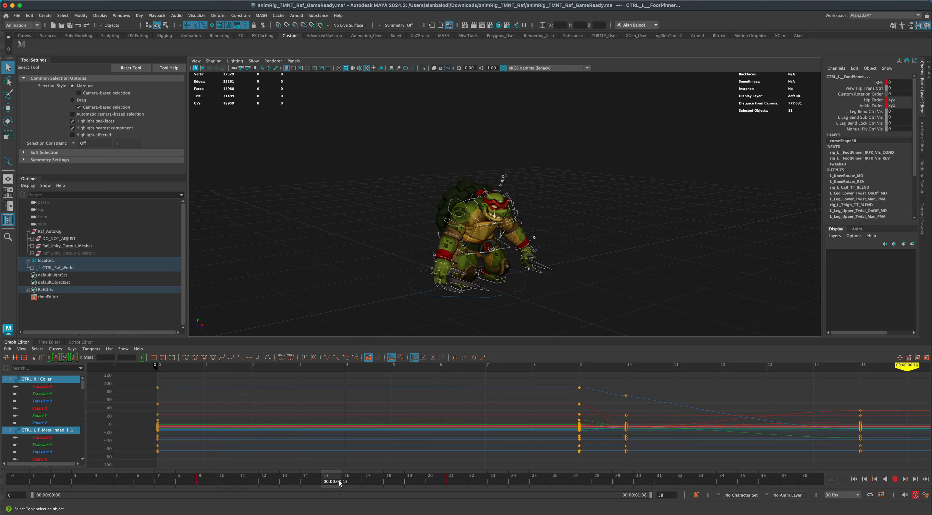
right_click(451, 476)
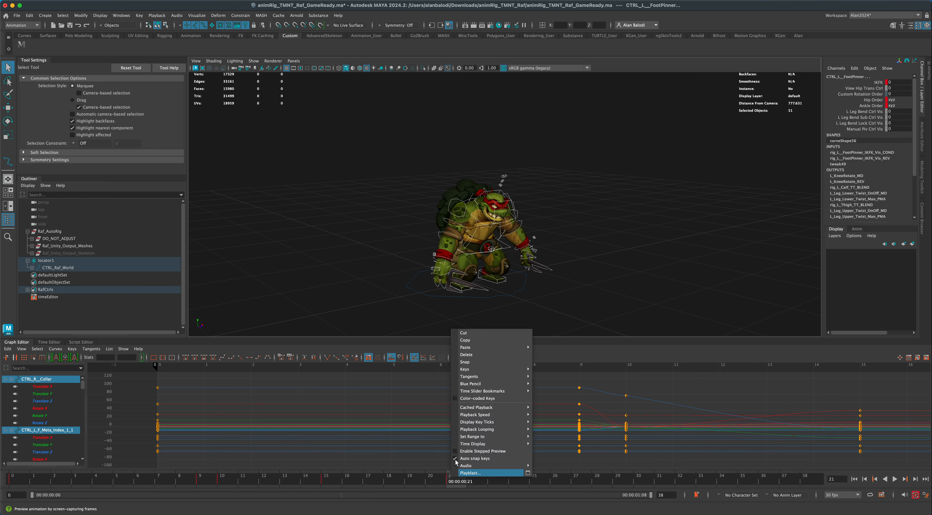
mouse_move(507, 348)
left_click(550, 348)
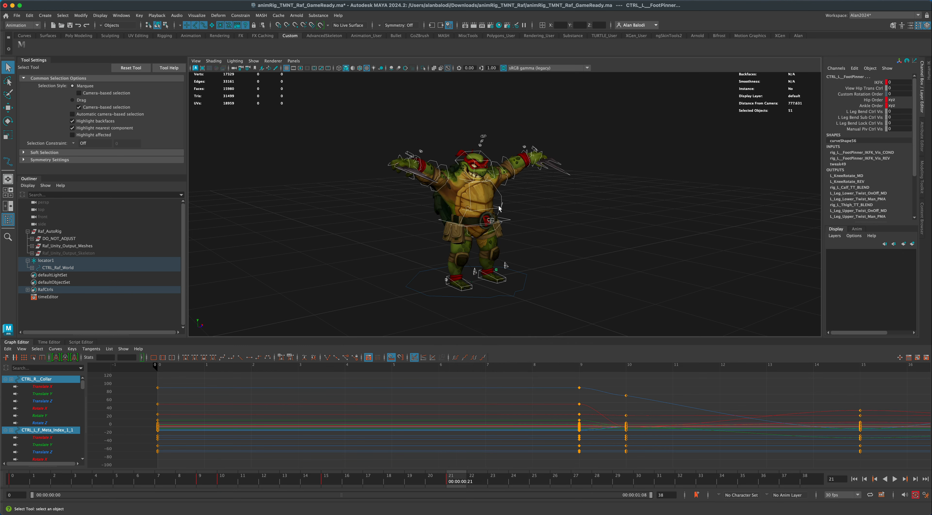
Raise the head at frame 21 by rotating CTRL_Head to about 9.8 in Rotate X.
left_click(547, 206)
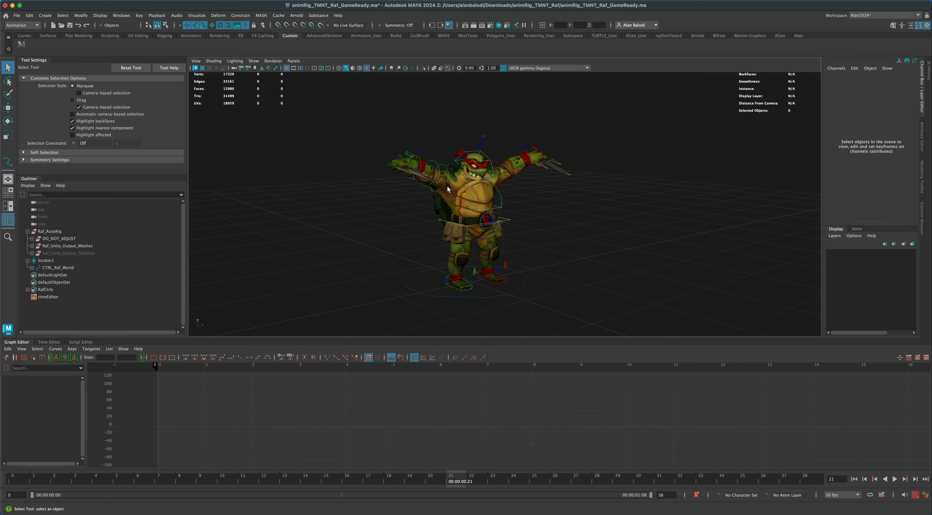
left_click(491, 180)
key("e")
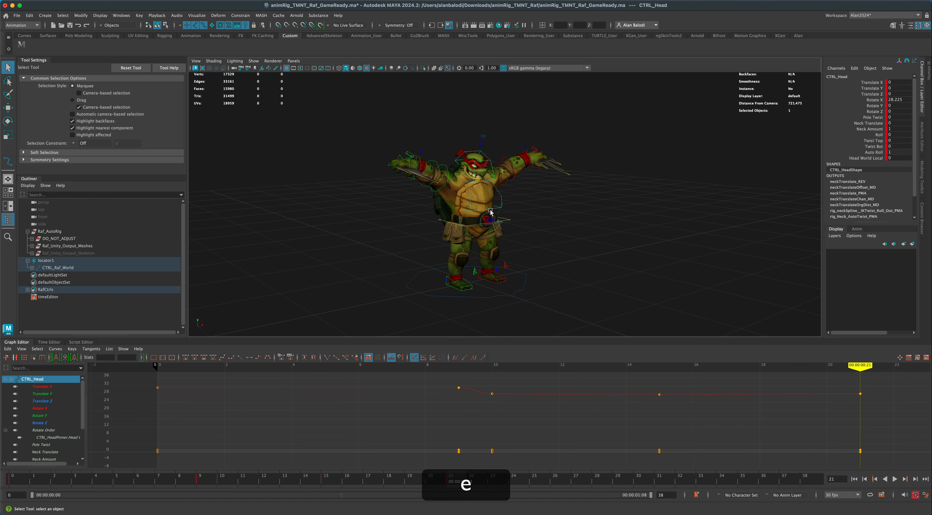
left_click_drag(481, 176, 483, 172)
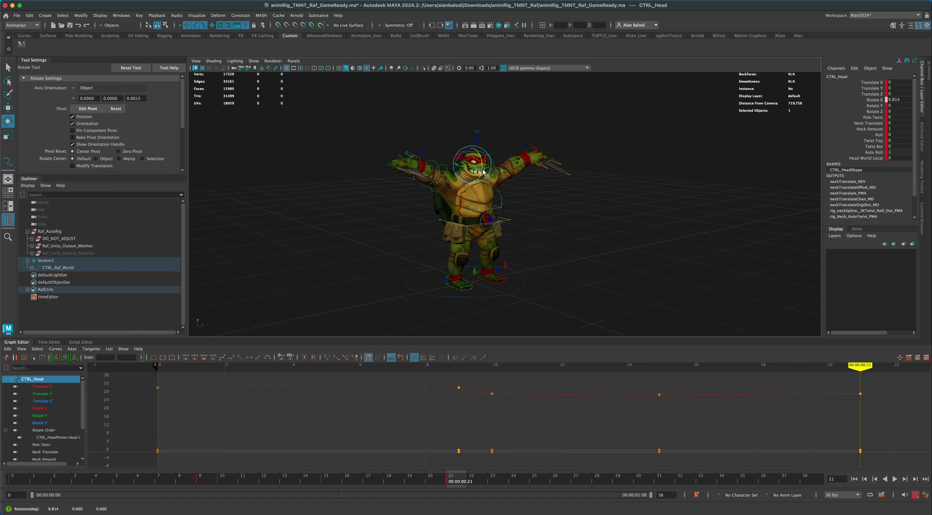
Lower both arms at frame 21 by rotating the right and left FK shoulder controls together to about -7.6 in Rotate Z.
left_click(447, 169)
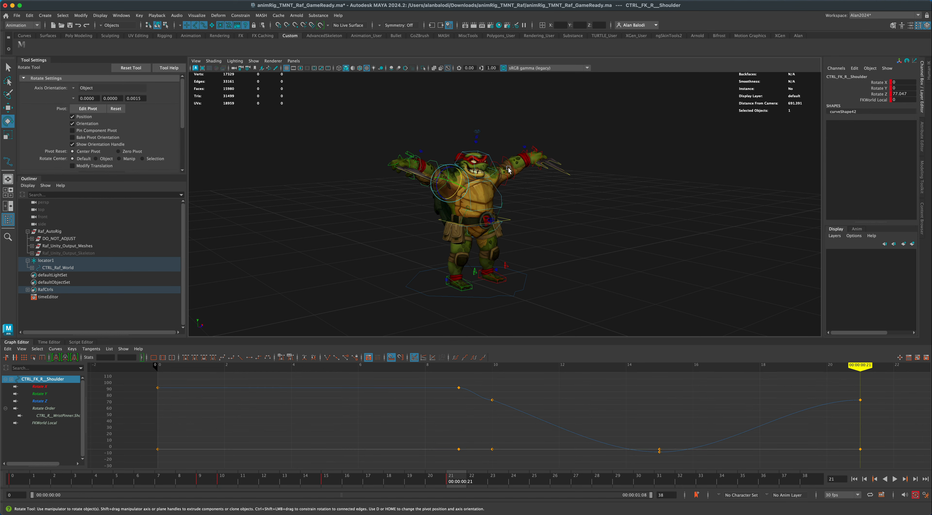
left_click(499, 166, "shift")
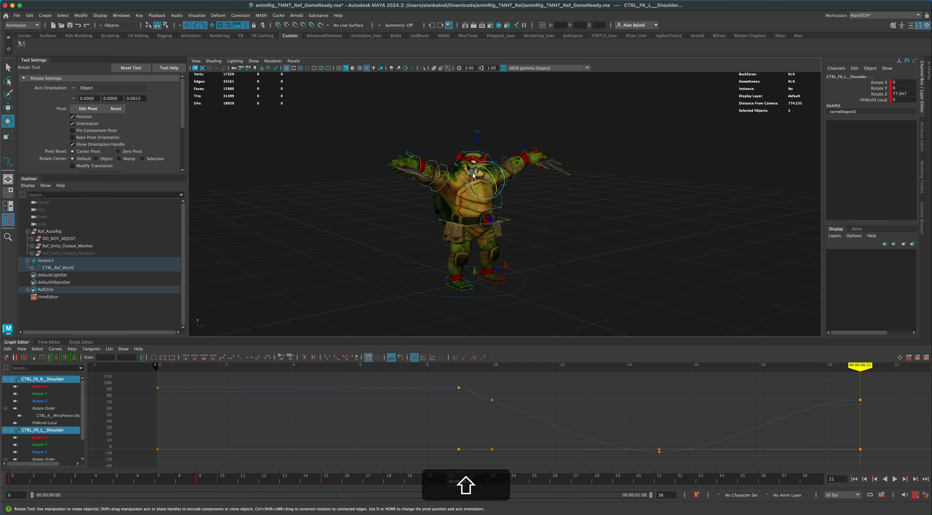
left_click_drag(473, 176, 473, 118)
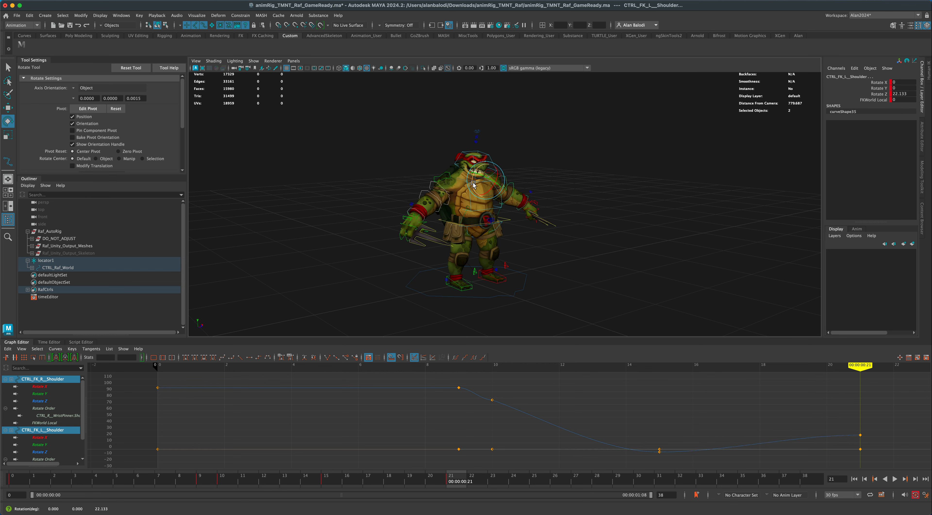
left_click_drag(473, 187, 473, 179)
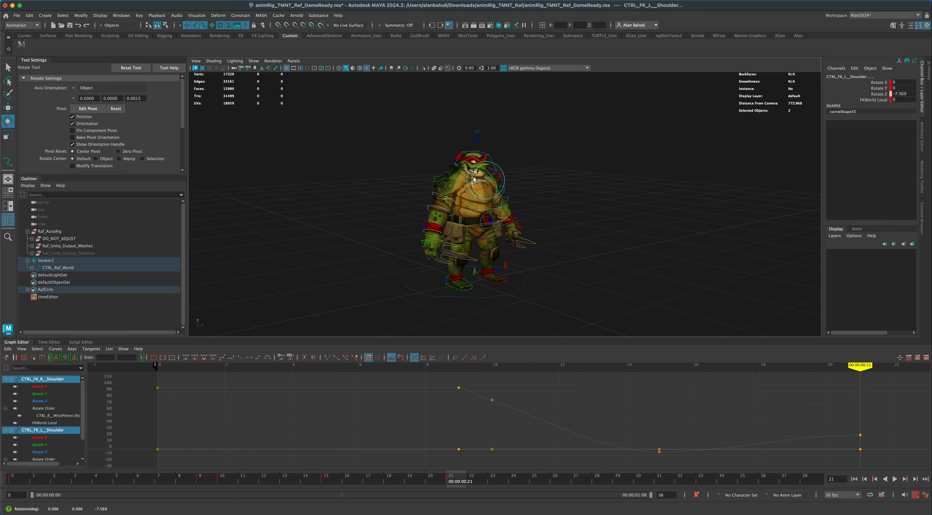
Bow the head at frame 15 by rotating CTRL_Head to about 67.3 in Rotate X, and scrub to frame 21 to check the rise.
left_click_drag(472, 475, 335, 487)
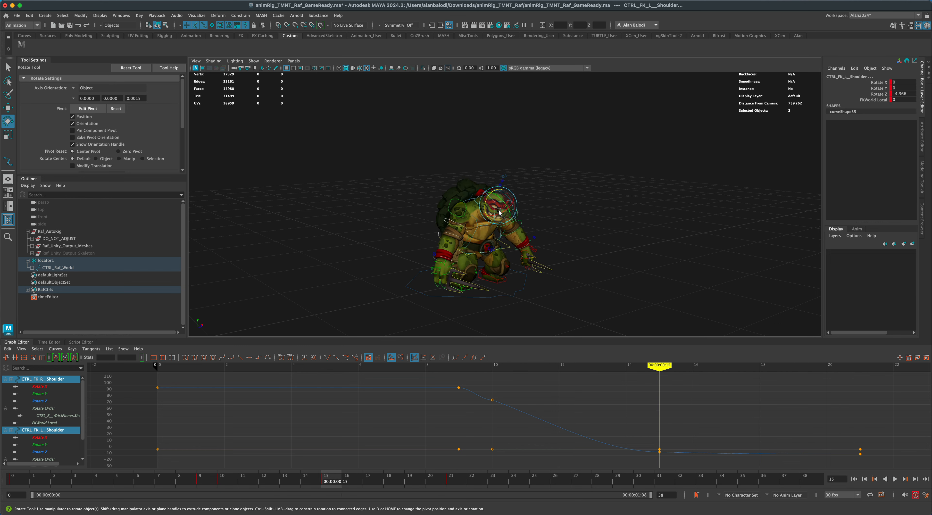
left_click(487, 187)
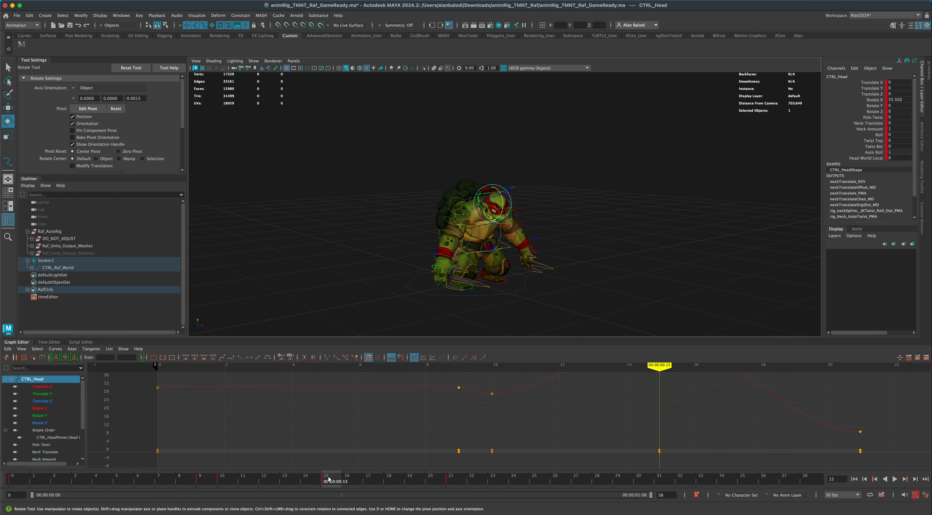
mouse_move(330, 480)
left_mouse_down()
mouse_move(461, 481)
mouse_move(201, 484)
mouse_move(344, 481)
mouse_move(326, 482)
left_mouse_up()
left_click_drag(502, 205, 504, 207)
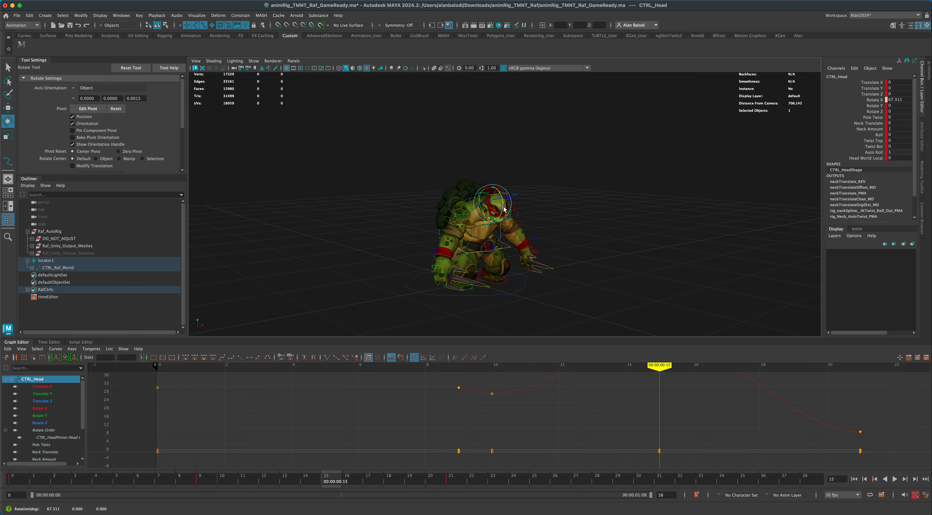
left_click_drag(337, 480, 455, 478)
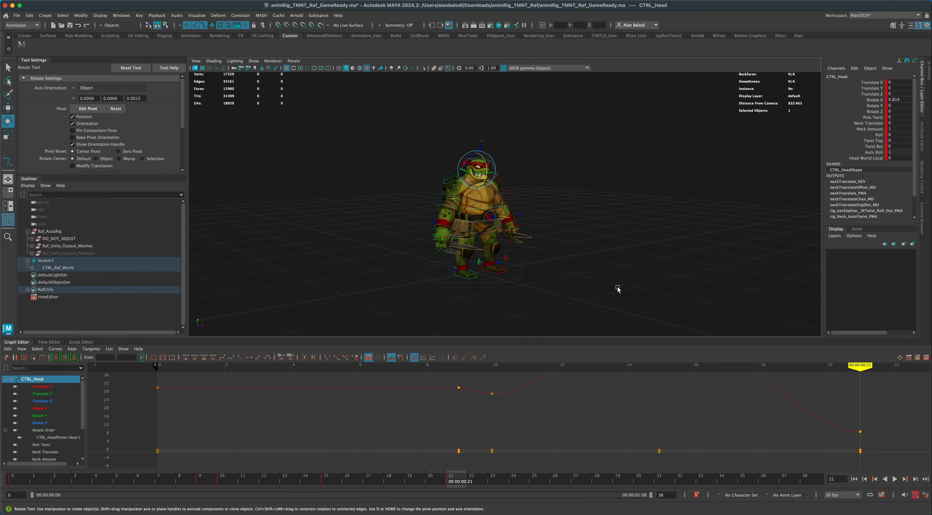
Move the frame 21 keys of all controls to frame 26 to slow the rise.
left_click(854, 478)
left_click(896, 479)
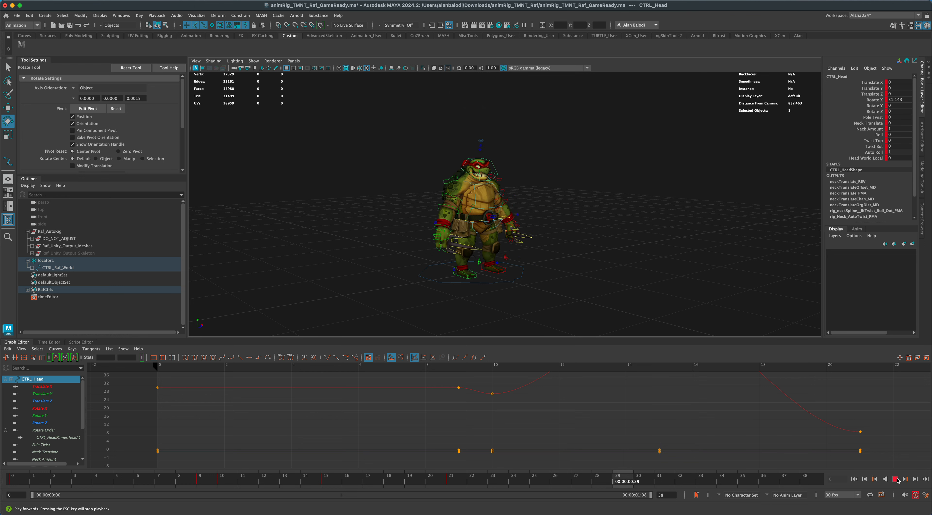
left_click(466, 484)
mouse_move(466, 484)
left_mouse_down()
mouse_move(325, 483)
mouse_move(459, 484)
left_mouse_up()
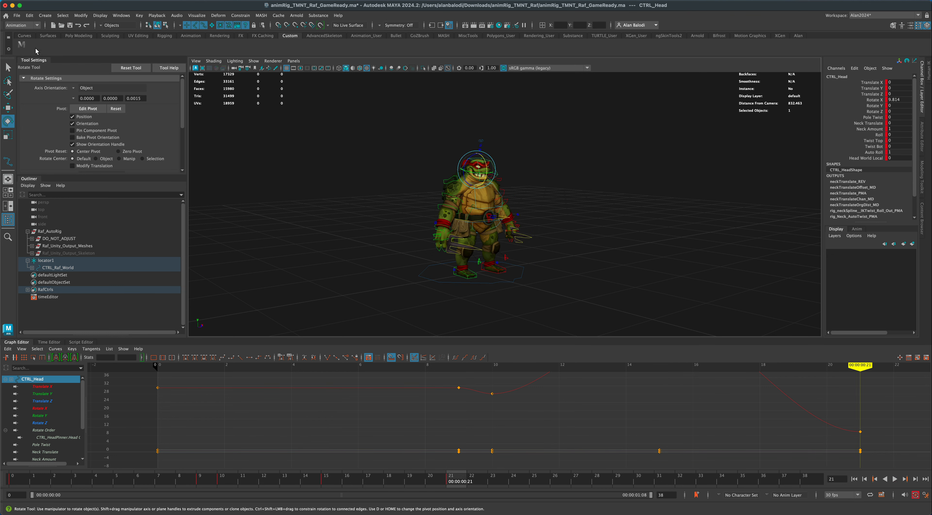
left_click(22, 45)
key("shift")
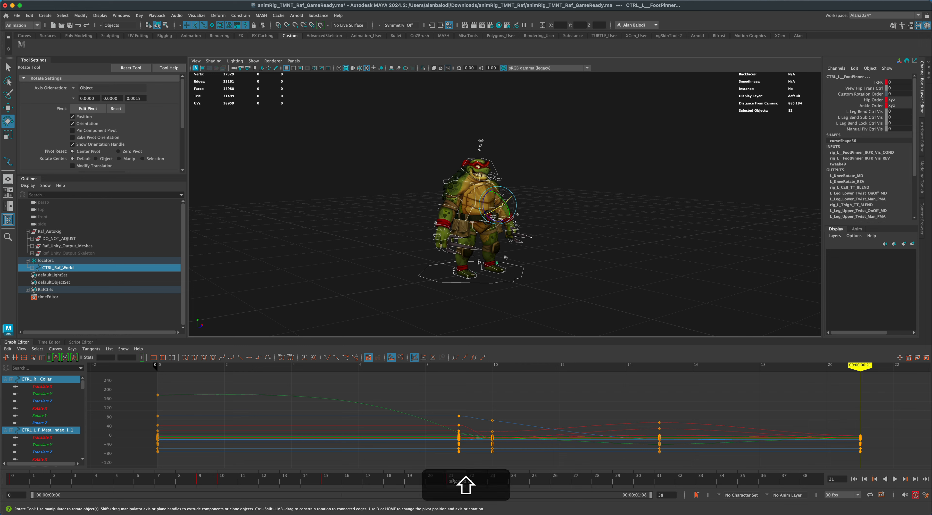
left_click_drag(457, 479, 595, 481)
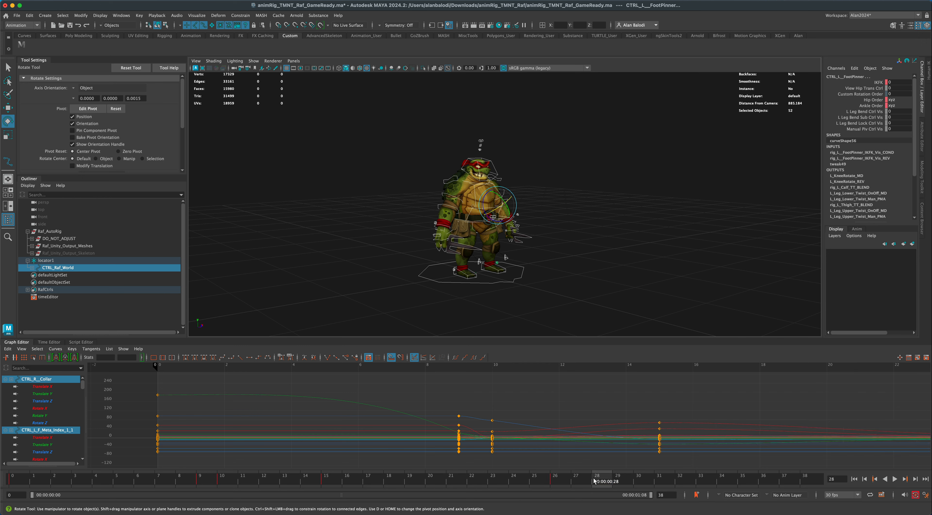
left_click(562, 482)
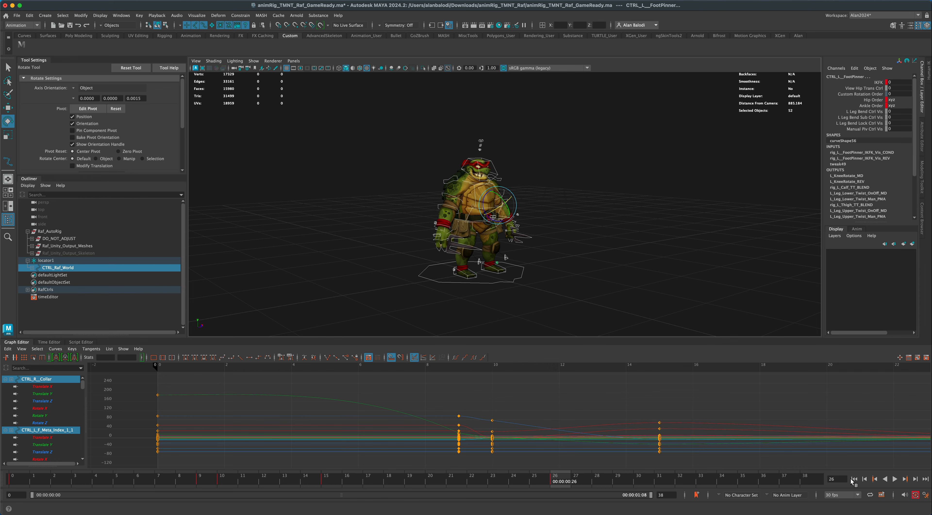
Play the animation from the start to review the retimed rise.
left_click(853, 479)
left_click(895, 480)
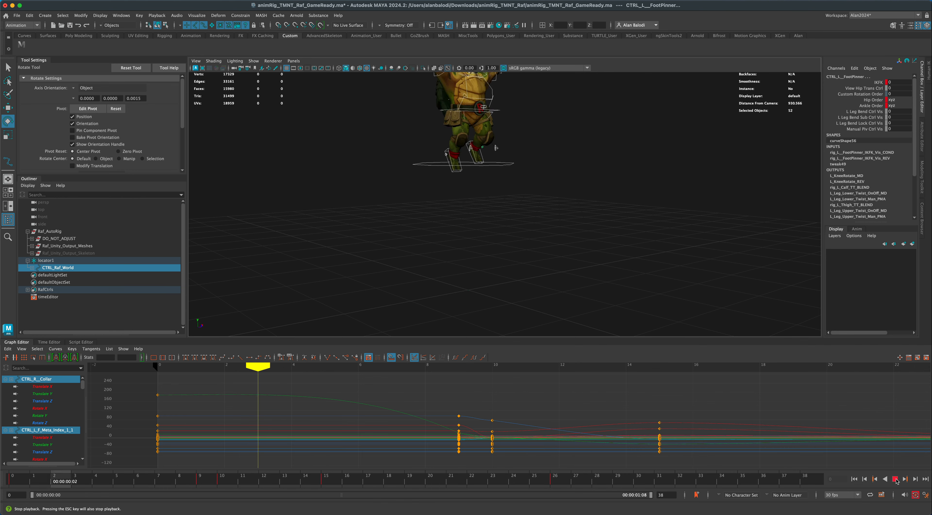
left_click(896, 479)
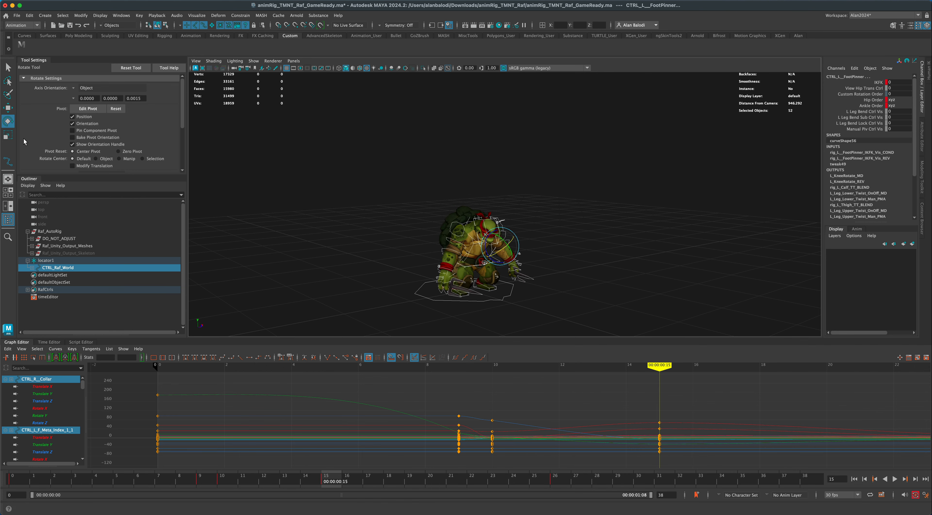
Set the CTRL_Raf_World keys from frame 10 to frame 26 to linear tangents.
left_click(8, 67)
left_click(491, 294)
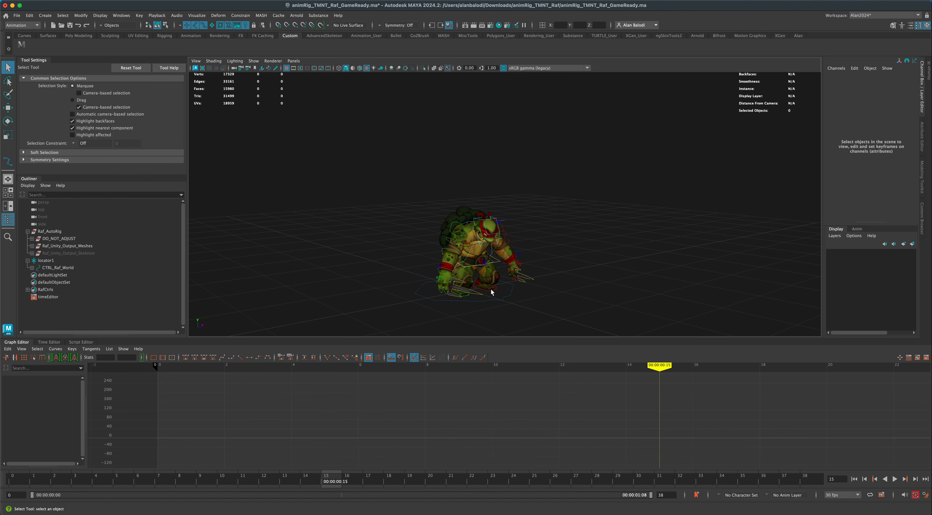
left_click(468, 292)
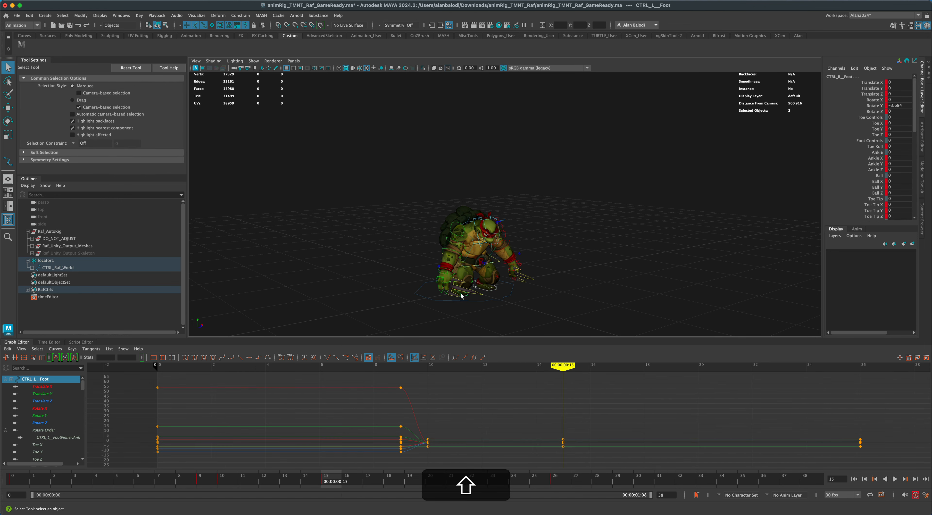
left_click_drag(470, 311, 437, 453, "alt")
key("comma")
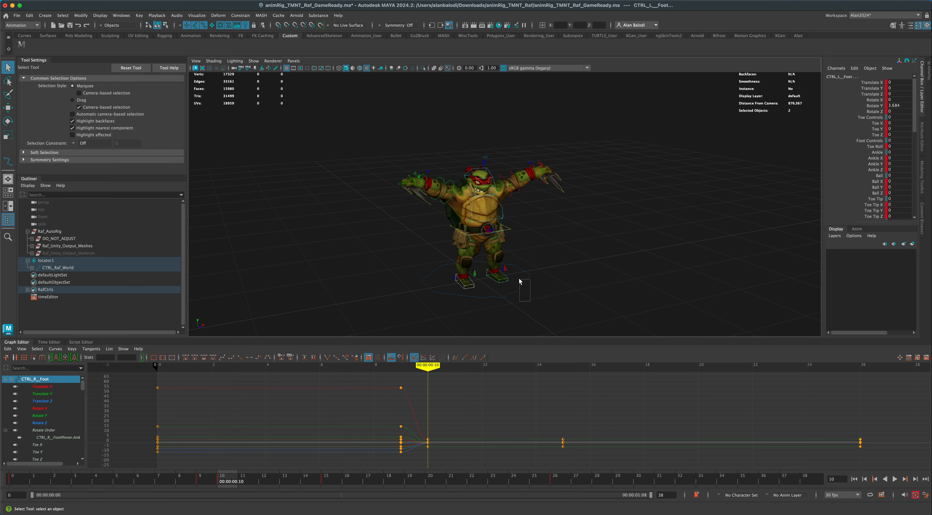
left_click_drag(519, 281, 519, 281)
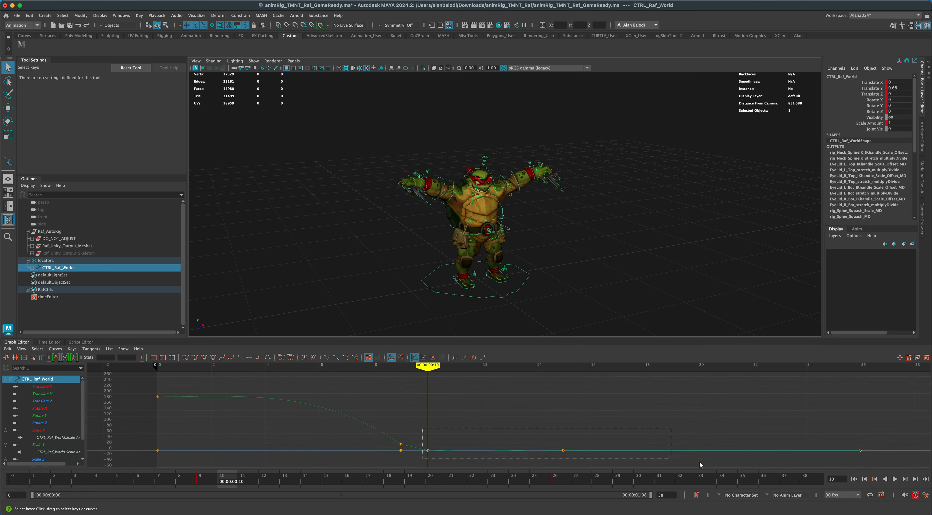
left_click_drag(700, 462, 872, 457)
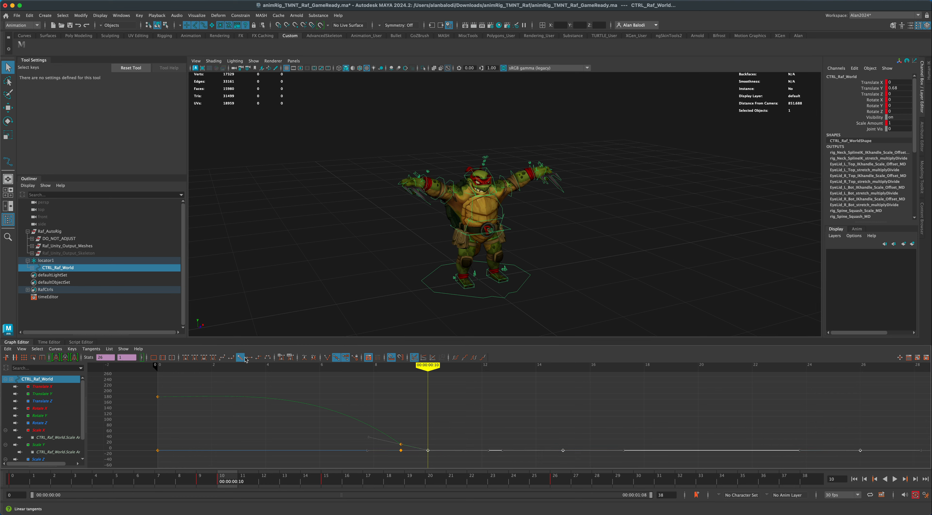
Play the animation from the start and scrub up to frame 26 to check the landing, crouch and rise.
mouse_move(431, 367)
left_mouse_down()
mouse_move(536, 366)
mouse_move(422, 367)
mouse_move(673, 366)
mouse_move(411, 371)
mouse_move(436, 371)
left_mouse_up()
left_click_drag(385, 286, 383, 295, "alt")
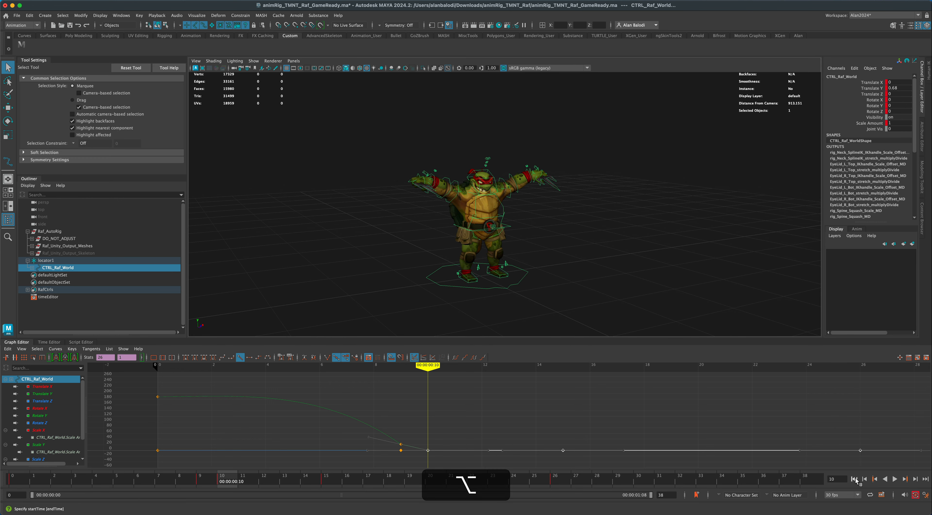
left_click(854, 479)
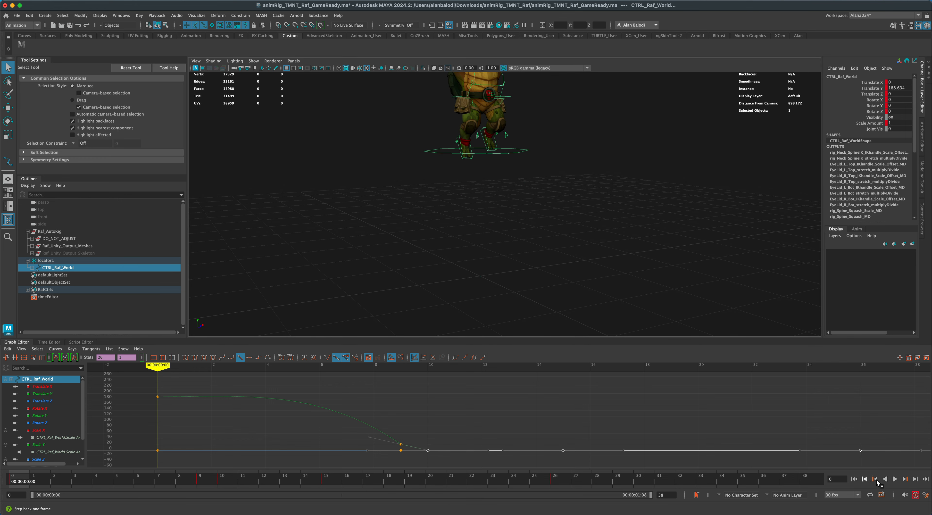
left_click(895, 479)
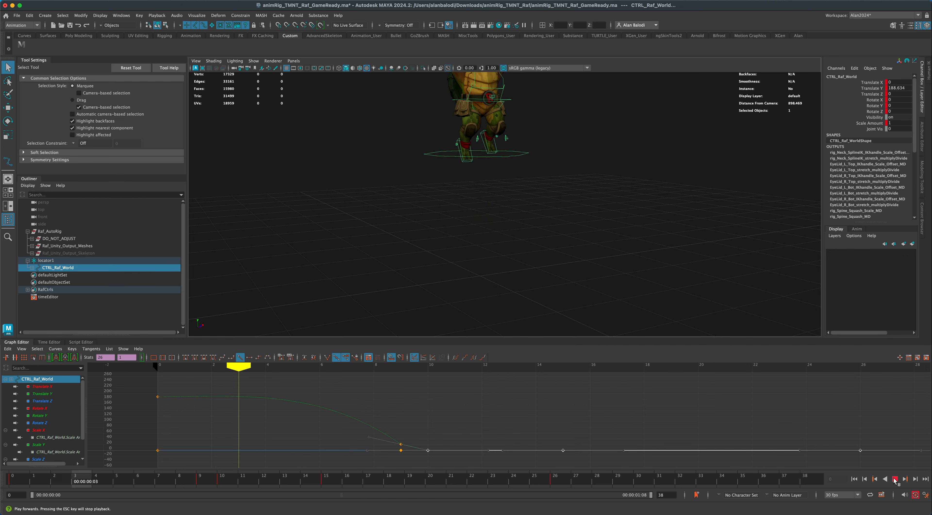
key("Escape")
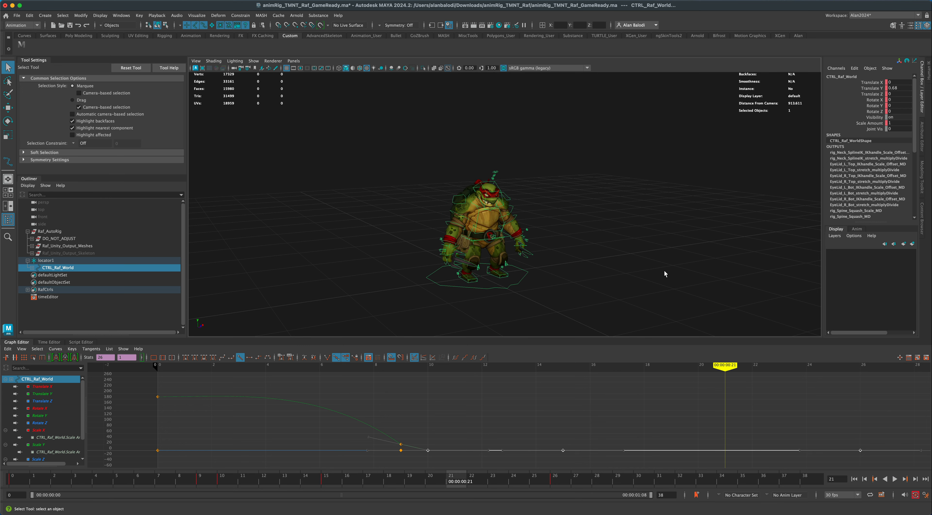
key("alt+v")
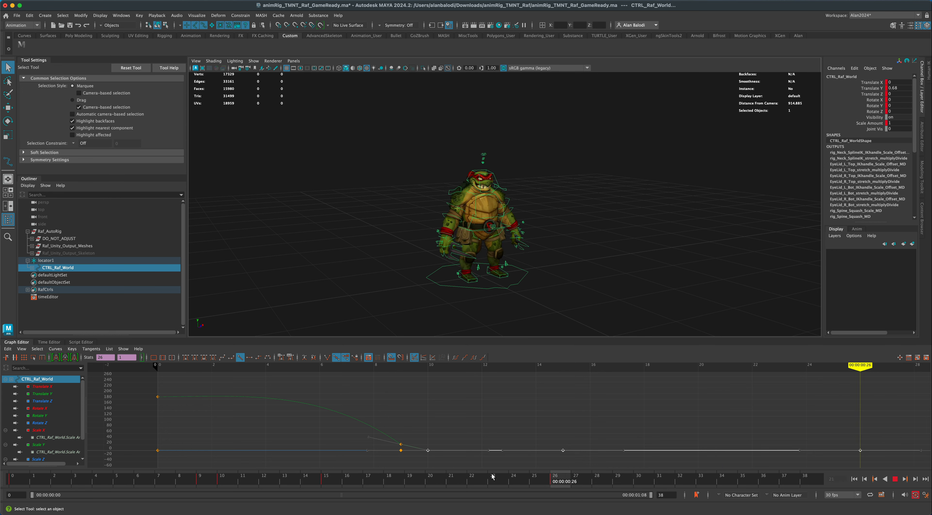
mouse_move(386, 476)
left_mouse_down()
mouse_move(316, 481)
mouse_move(624, 482)
mouse_move(552, 483)
left_mouse_up()
Copy the frame 15 crouch pose of all controls and paste it at frame 32.
left_click_drag(552, 483, 335, 478)
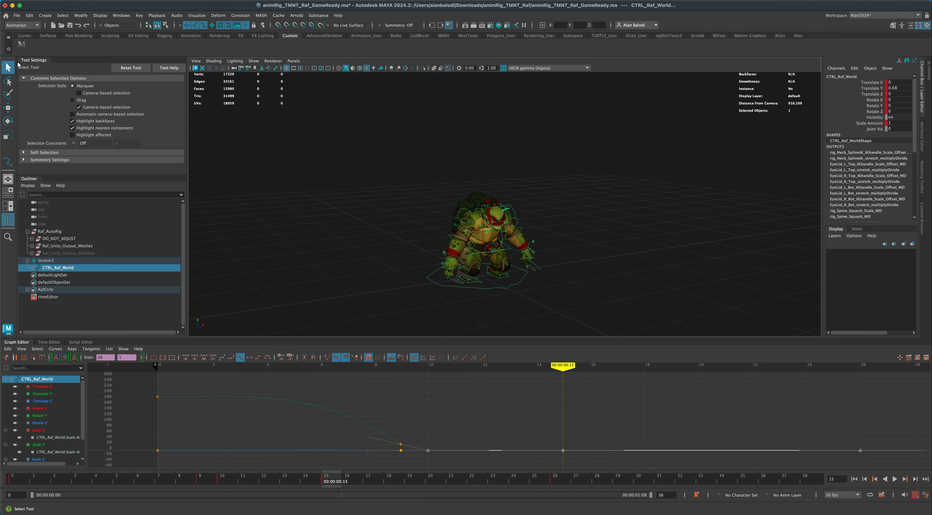
left_click(21, 50)
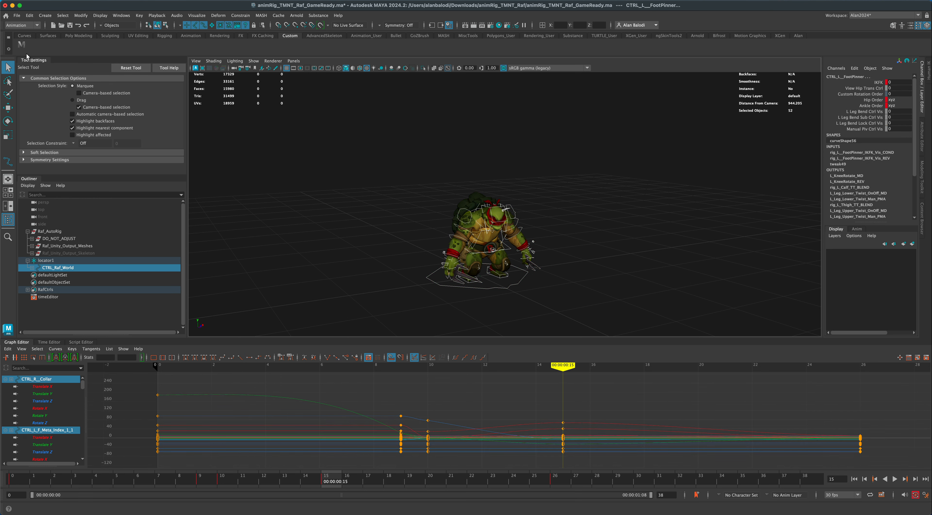
right_click(330, 480)
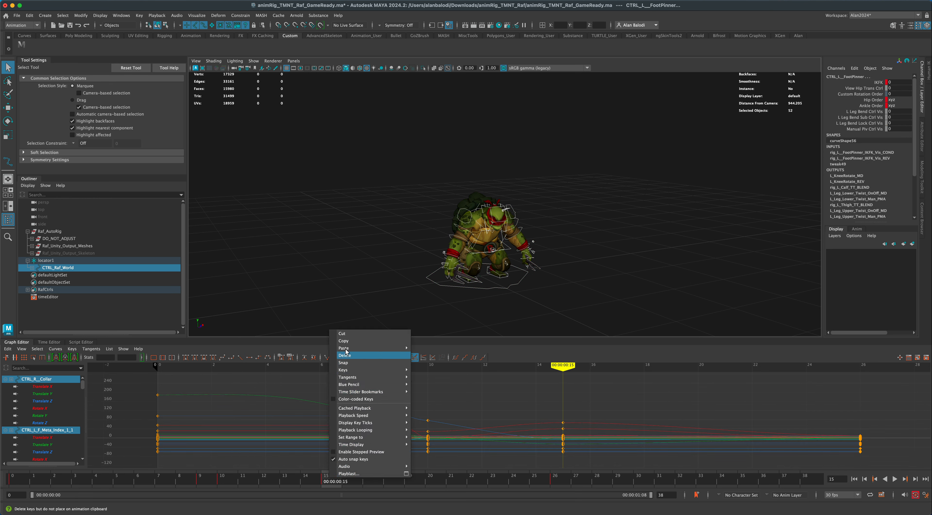
left_click(347, 342)
key("alt+v")
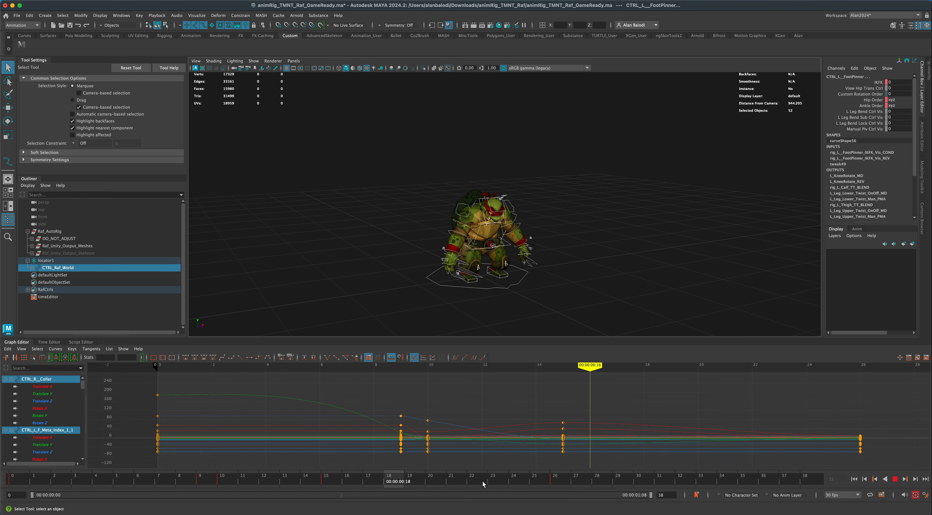
right_click(687, 479)
left_click(782, 348)
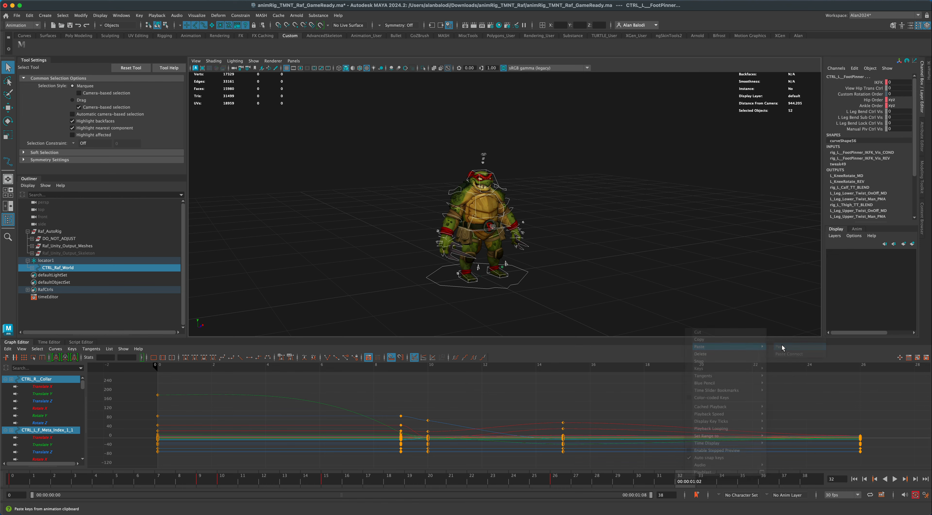
Play and scrub the timeline between frames 26 and 38 to check the second crouch.
key("alt+v")
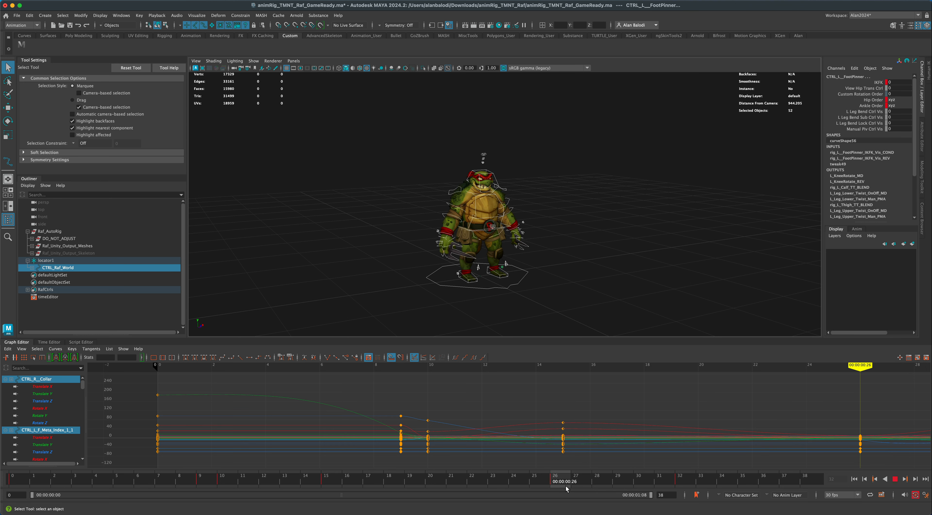
left_click_drag(567, 489, 687, 488)
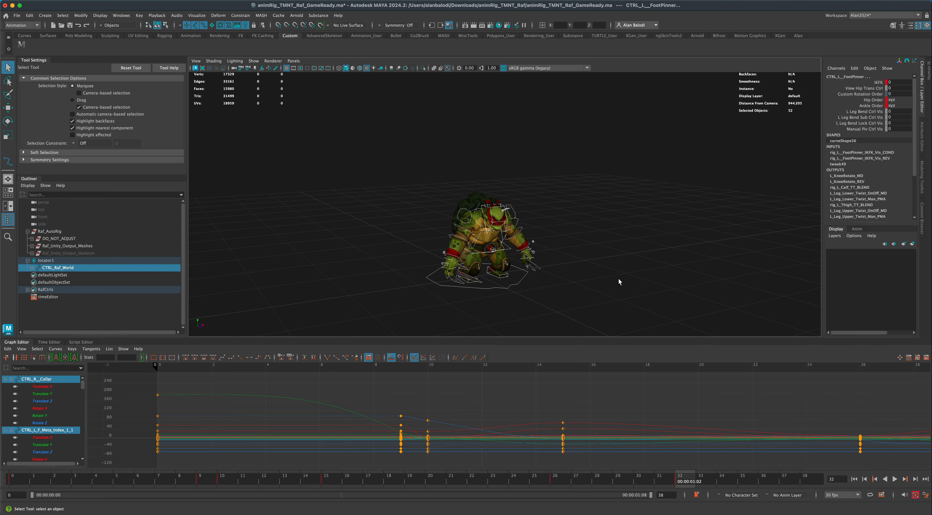
left_click_drag(575, 483, 764, 483)
left_click_drag(825, 484, 450, 483)
Copy the frame 26 standing pose of all controls and paste it at frame 38.
left_click(556, 483)
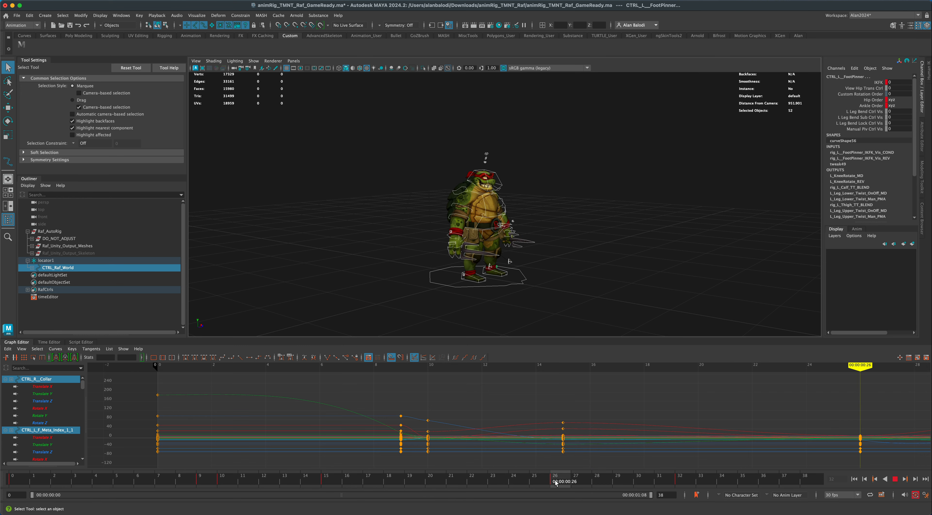
right_click(557, 480)
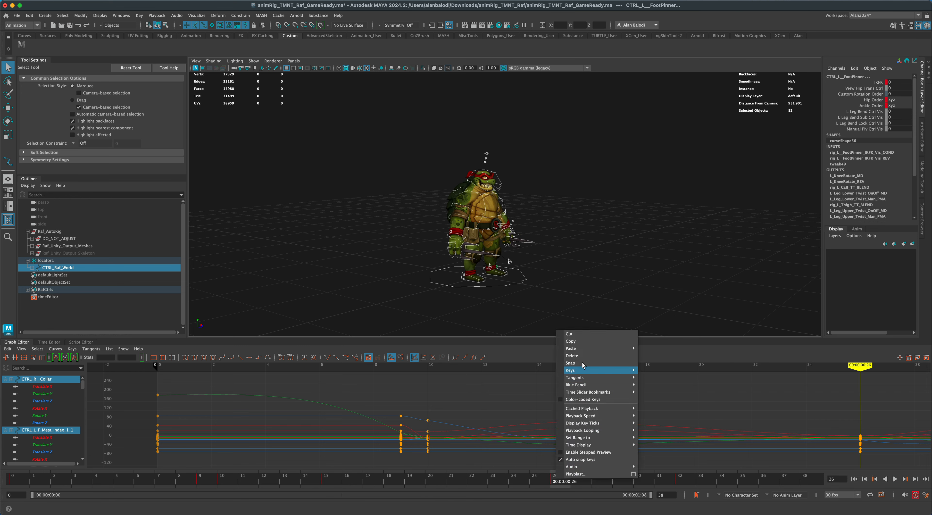
left_click(589, 343)
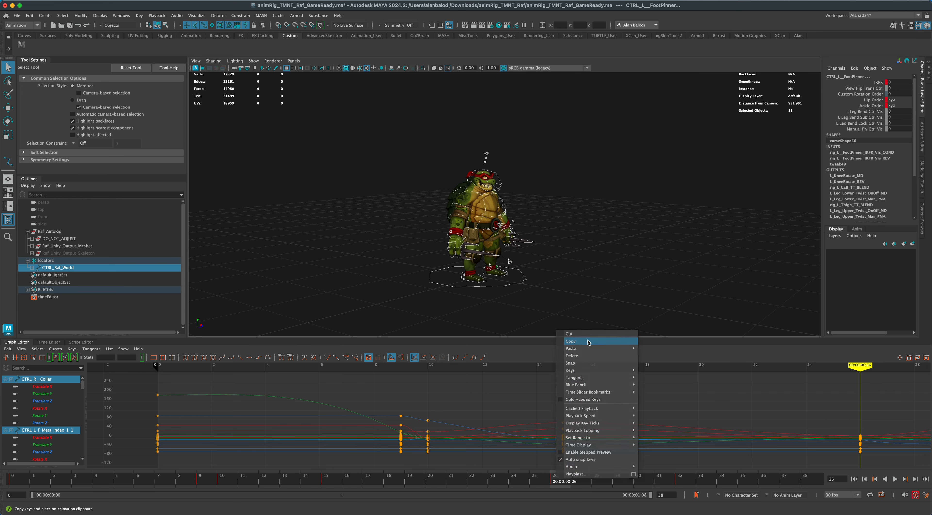
left_click(813, 485)
right_click(813, 481)
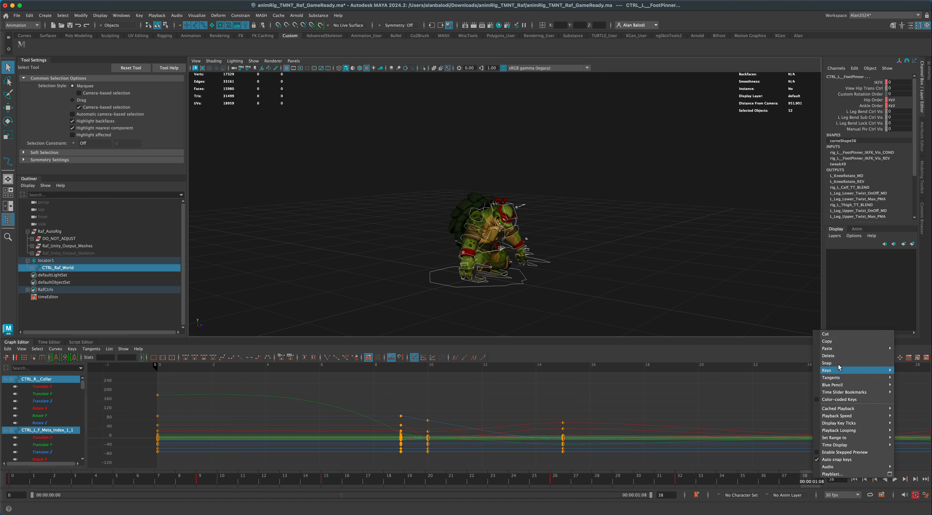
mouse_move(839, 351)
left_click(799, 348)
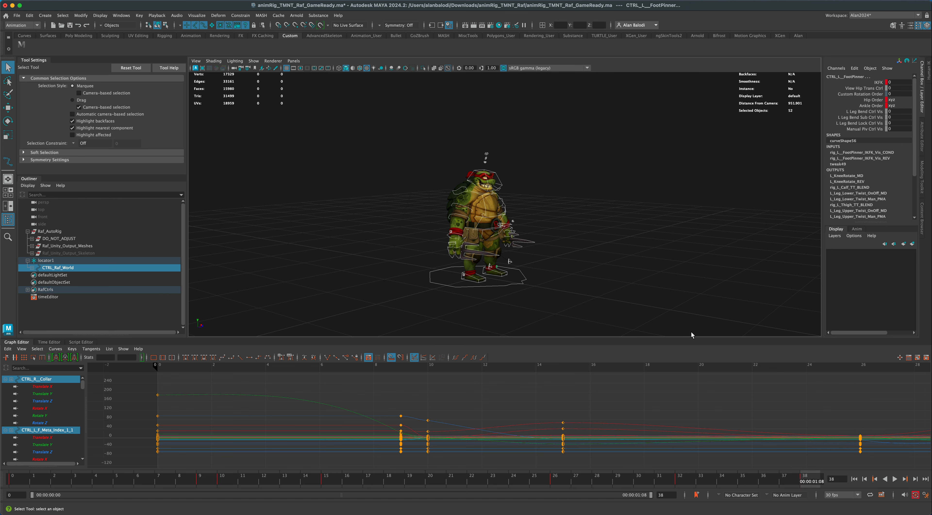
Lift both foot controls at frame 38 to about 15.8 in Translate Y and -5 in Translate Z, and tilt them to about 50.5 in Rotate X.
left_click_drag(691, 335, 580, 276, "alt")
left_click(596, 258)
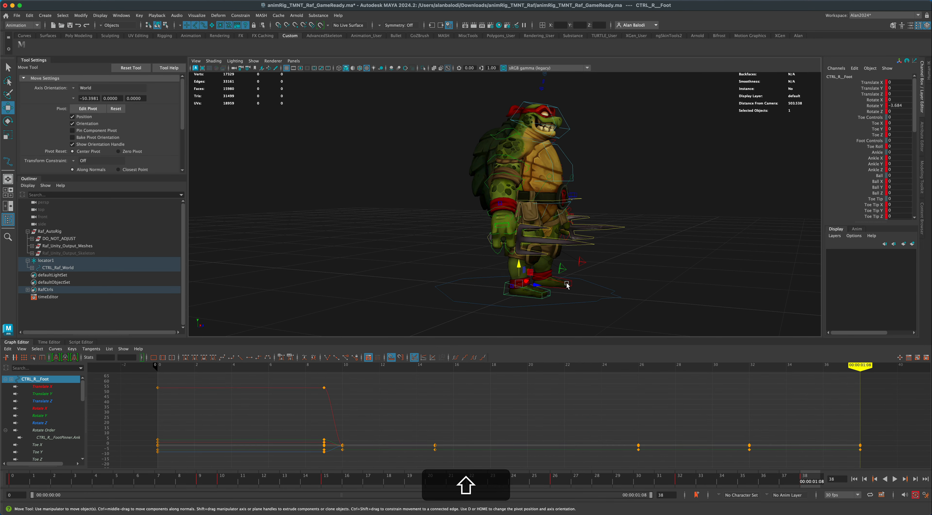
left_click(565, 284, "shift")
left_click_drag(554, 264, 526, 216)
key("e")
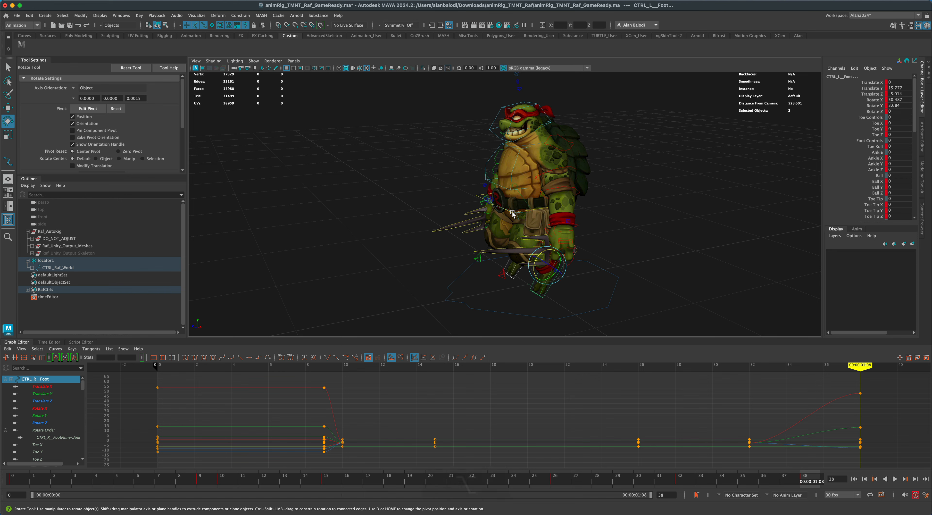
Hunch the upper body at frame 38 by rotating CTRL_Body to about 31.2 and CTRL_Chest to about 46.9 in Rotate X, and adjust CTRL_Head.
left_click(512, 213)
left_click_drag(512, 207, 515, 211)
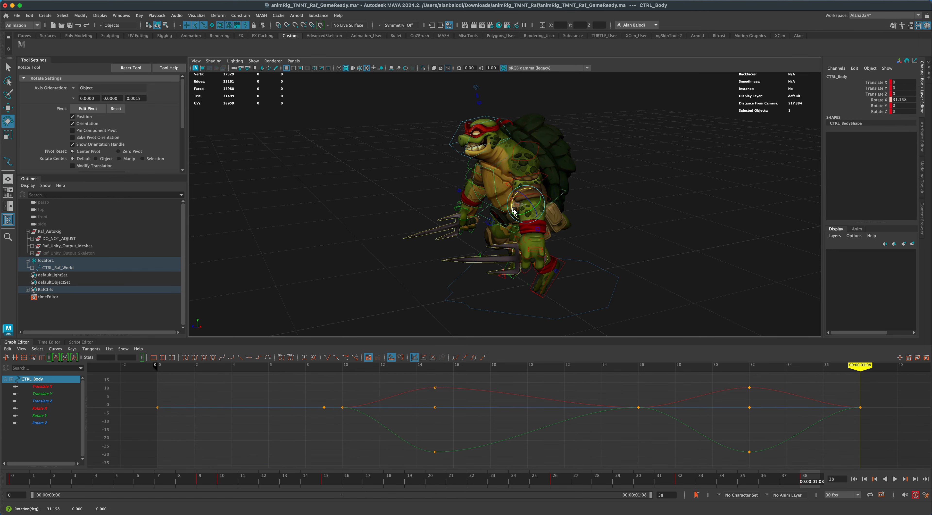
left_click(494, 180)
left_click_drag(496, 176, 498, 186)
left_click(452, 191)
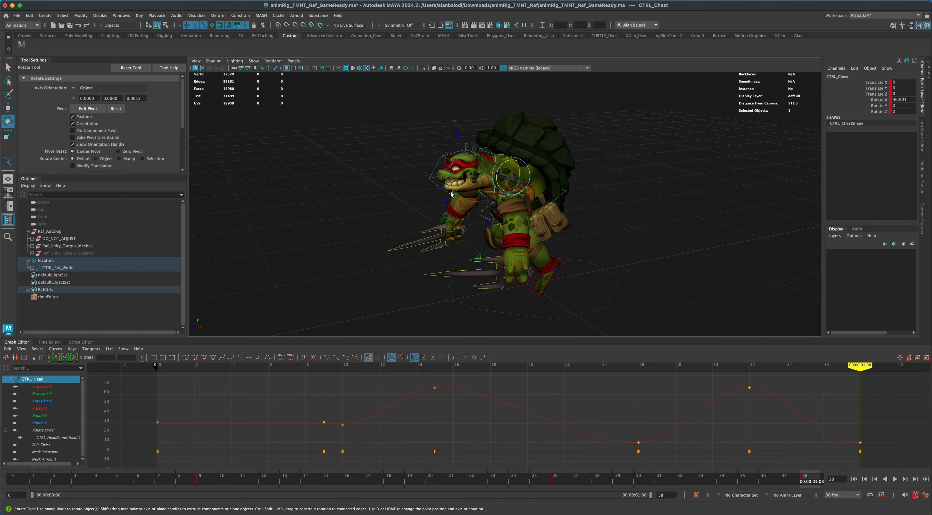
left_click_drag(454, 170, 453, 214)
Raise both foot controls higher and further back at frame 38, and tilt them further in Rotate X.
key("w")
left_click(494, 257)
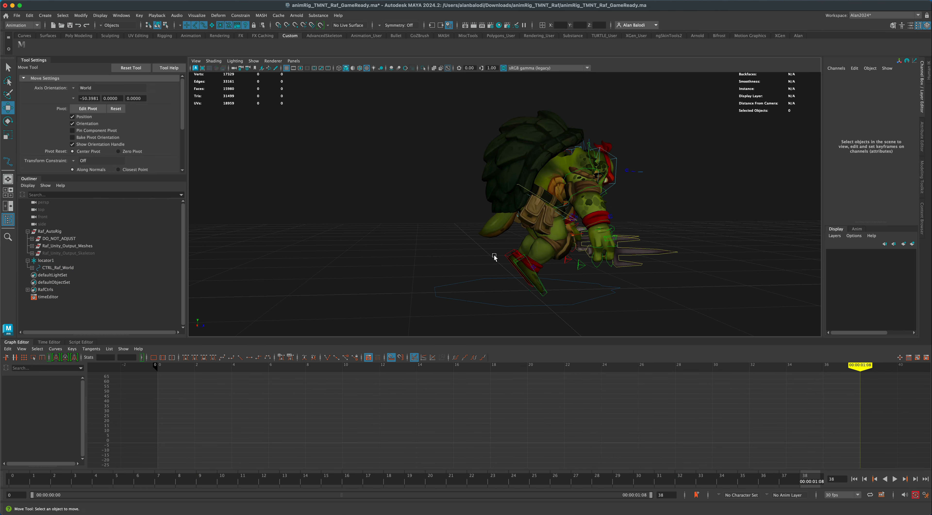
left_click_drag(521, 268, 536, 232)
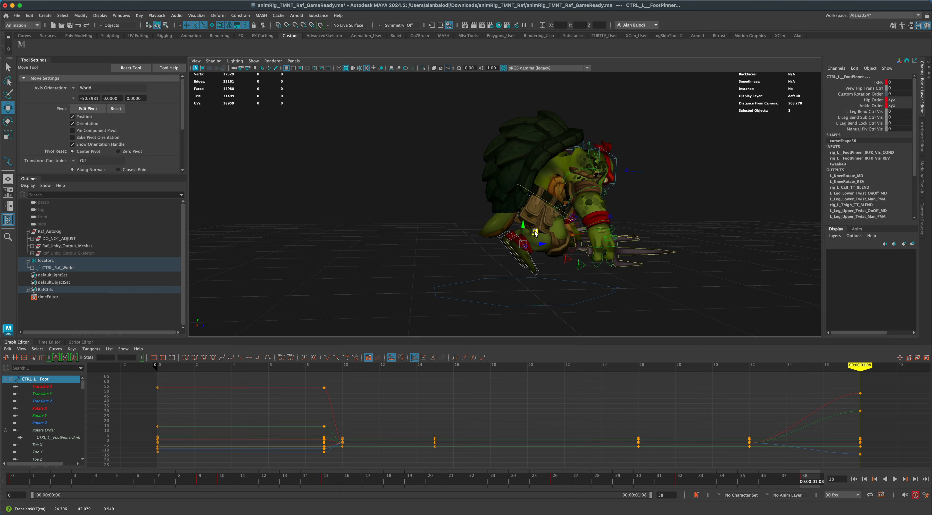
key("e")
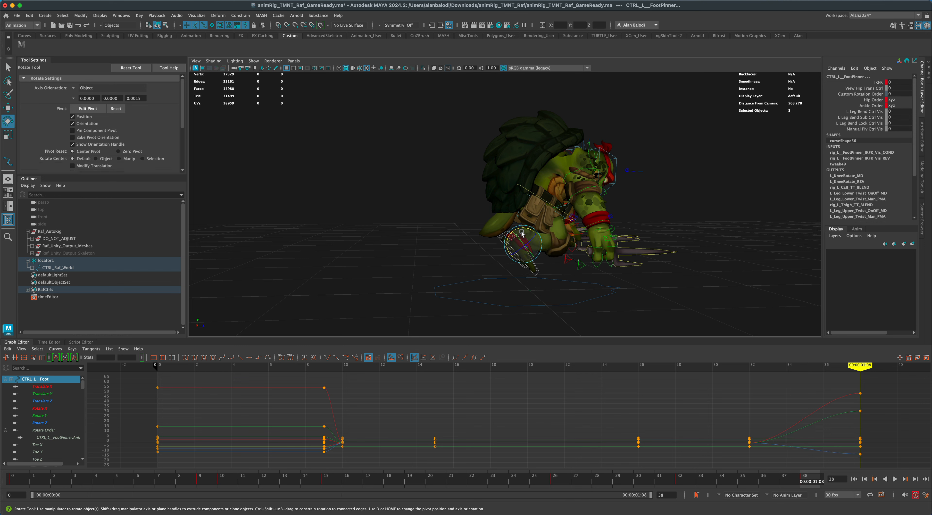
left_click_drag(522, 230, 492, 291)
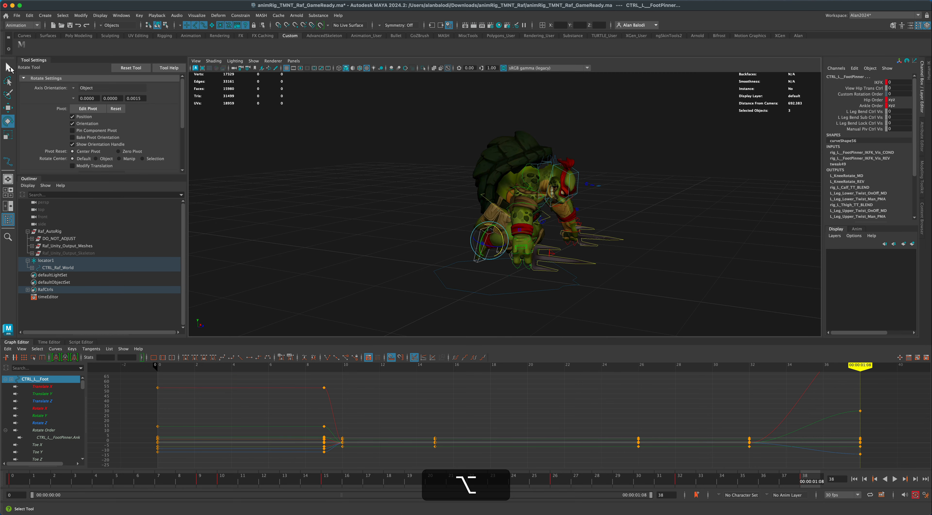
left_click(8, 67)
left_click_drag(369, 195, 492, 240, "alt")
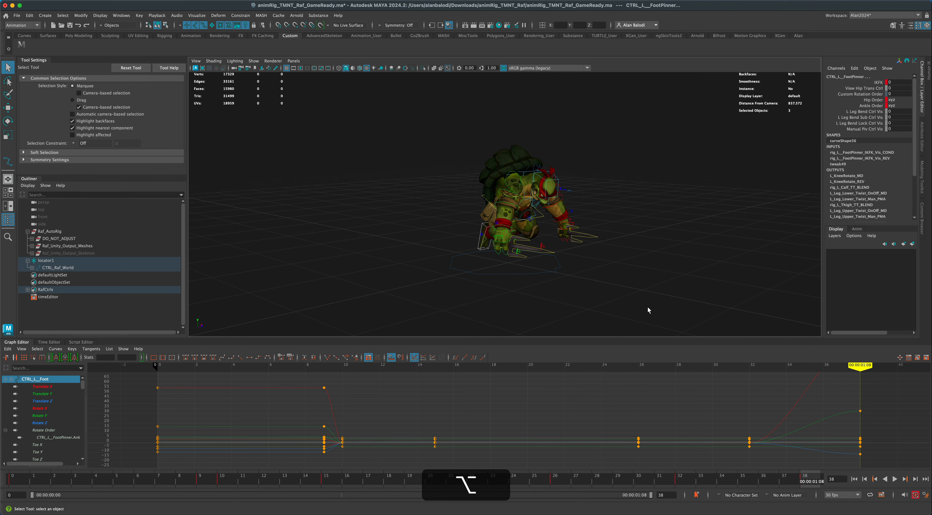
Set the animation end to frame 100 and extend the playback range to cover all of it.
mouse_move(806, 480)
left_mouse_down()
mouse_move(514, 477)
mouse_move(851, 475)
left_mouse_up()
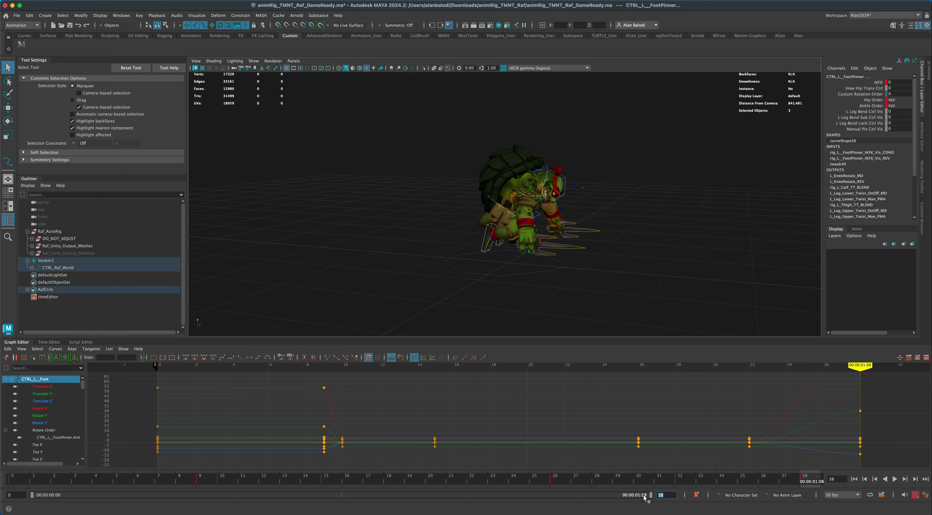
type("100")
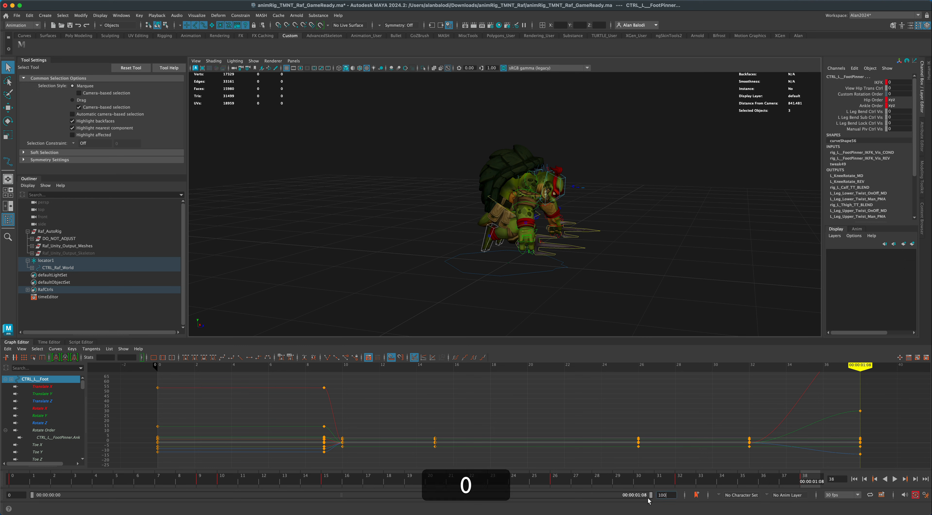
key("Return")
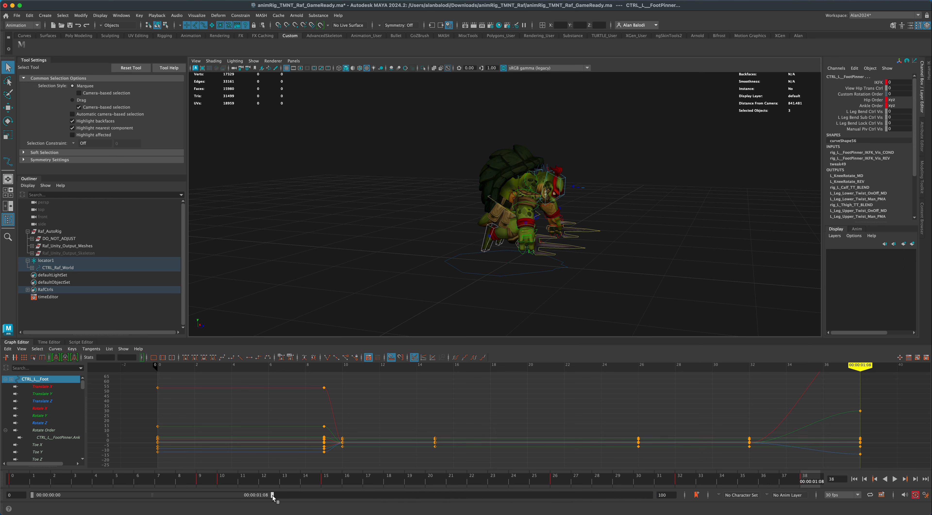
left_click_drag(272, 495, 687, 509)
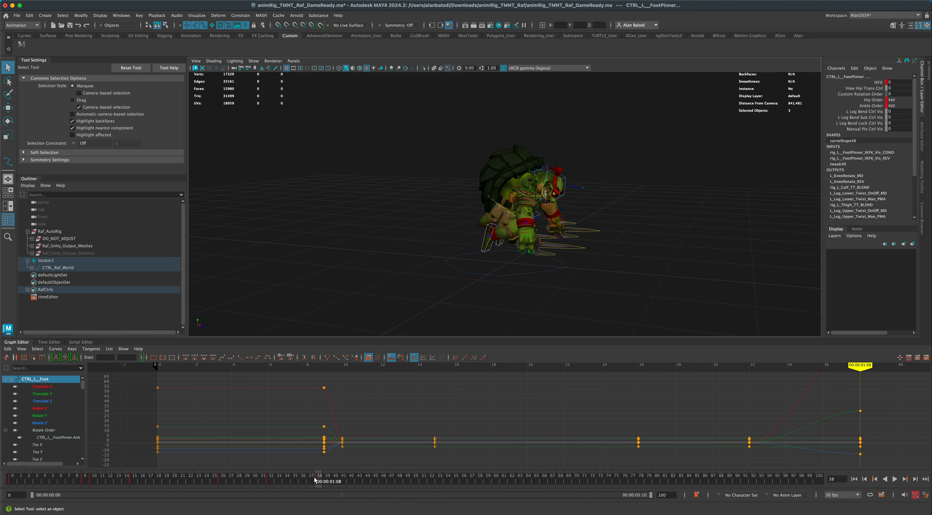
Copy the frame 38 leap pose of all controls and paste it at frame 50.
mouse_move(315, 480)
left_mouse_down()
mouse_move(272, 481)
mouse_move(316, 485)
left_mouse_up()
key("super+z")
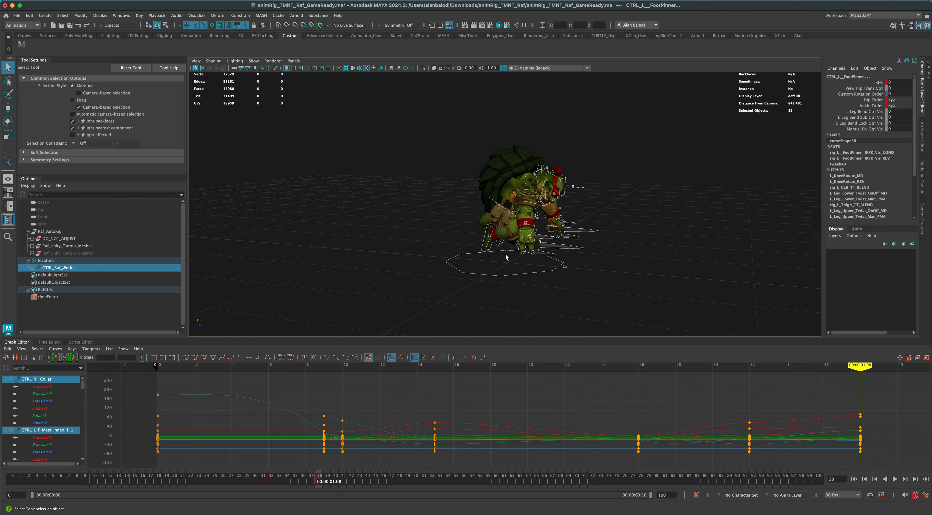
right_click(317, 483)
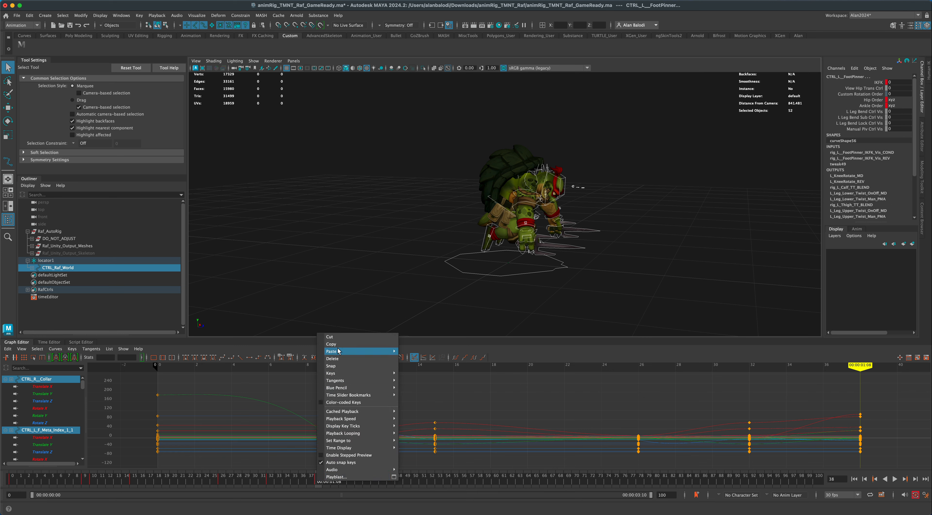
left_click(340, 346)
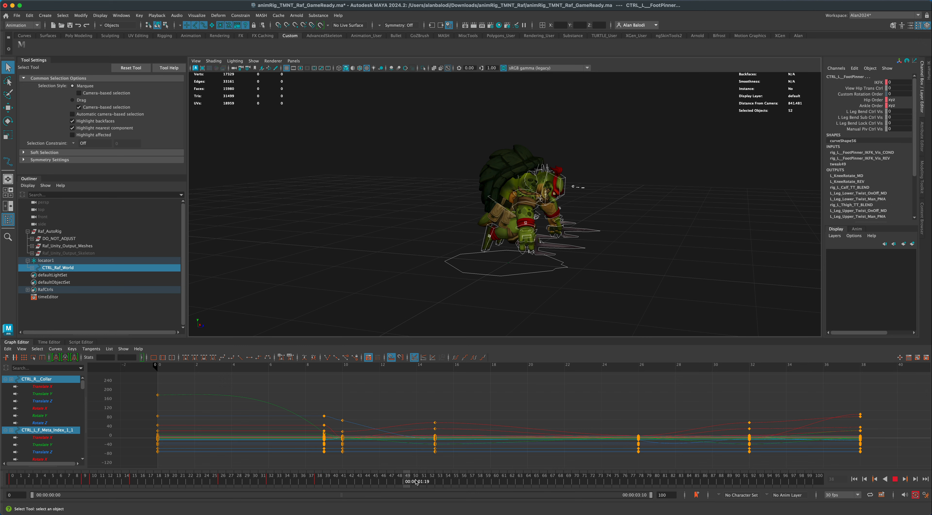
right_click(415, 481)
mouse_move(470, 349)
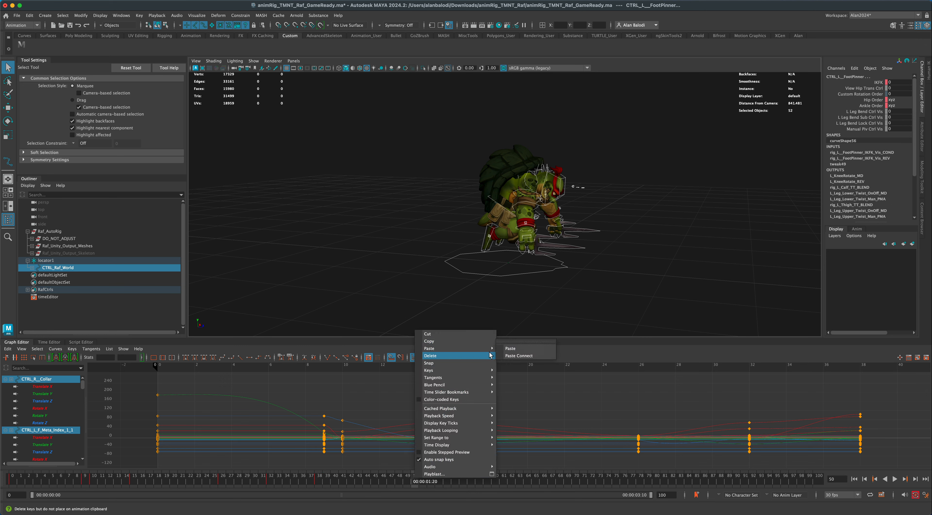
left_click(510, 348)
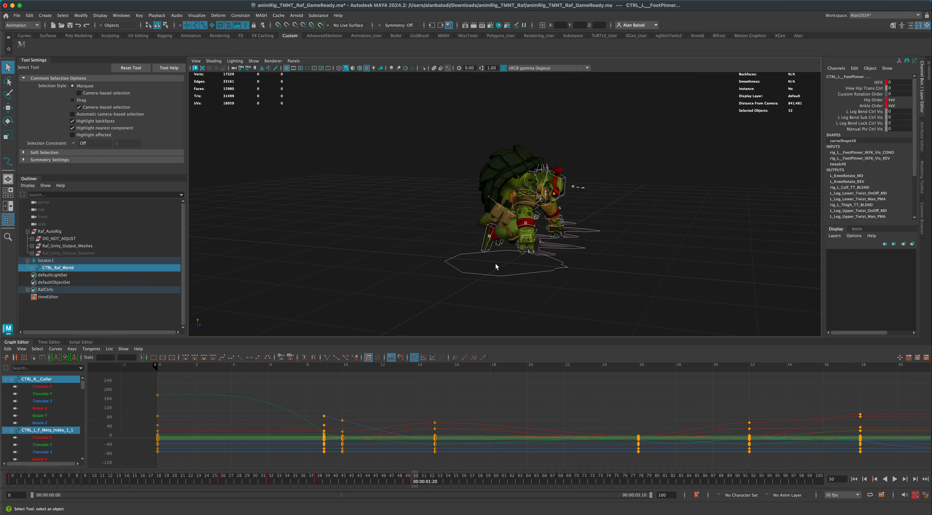
Copy the frame 32 crouch pose of all controls and paste it at frame 55.
left_click(272, 480)
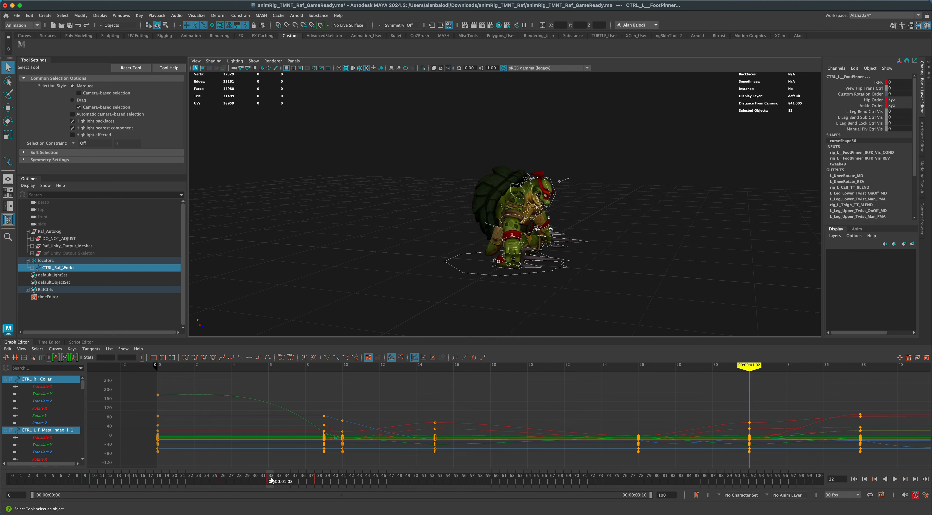
right_click(270, 481)
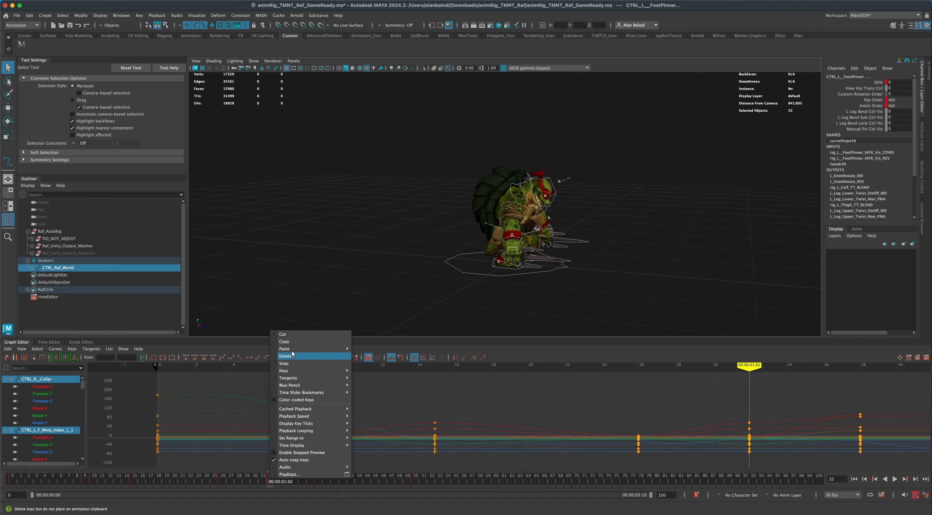
key("alt+v")
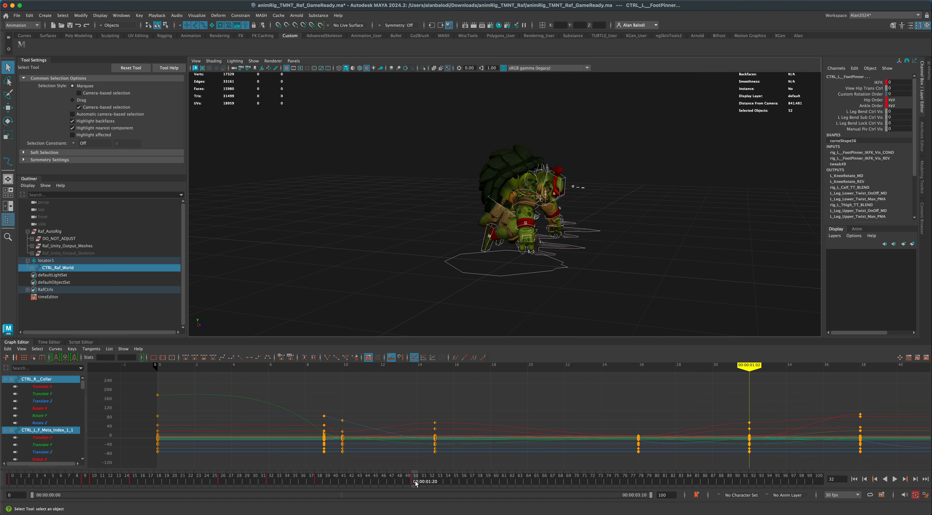
right_click(453, 483)
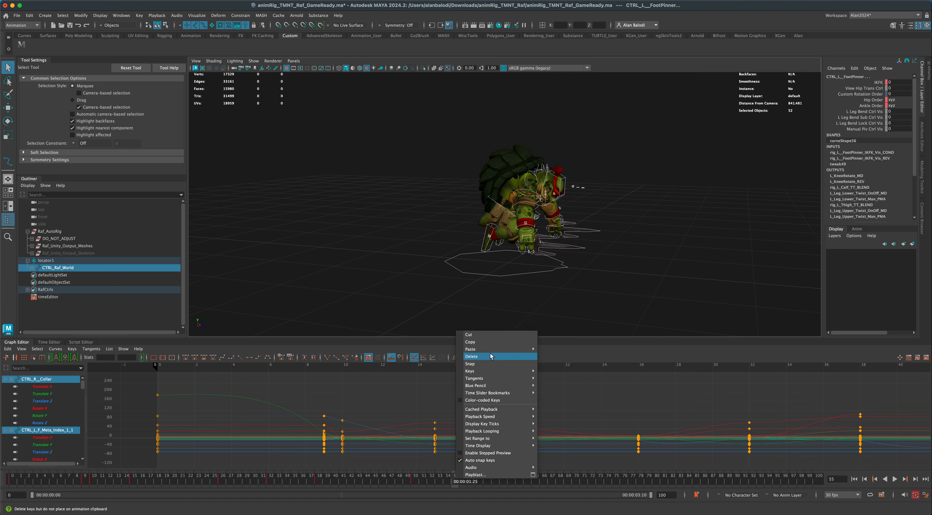
mouse_move(520, 352)
left_click(551, 350)
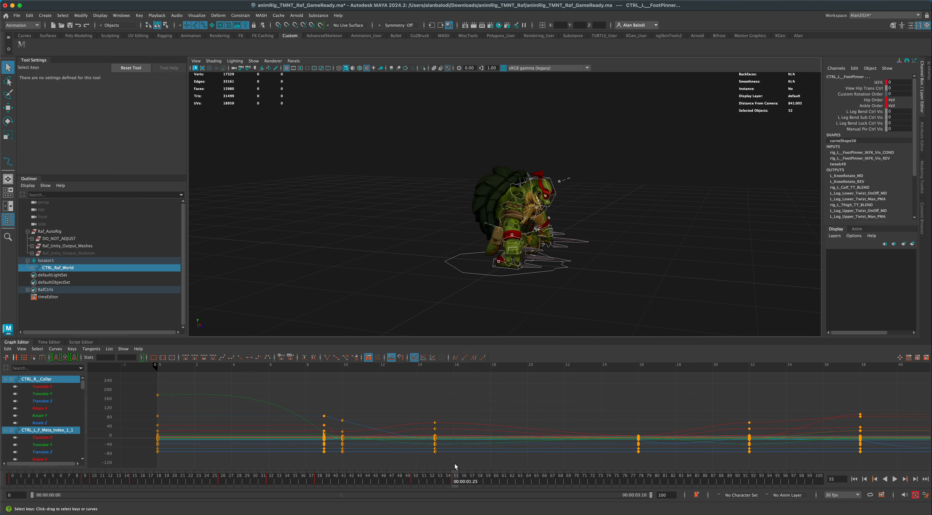
Copy the frame 26 standing pose of all controls and paste it at frame 59.
left_click(222, 483)
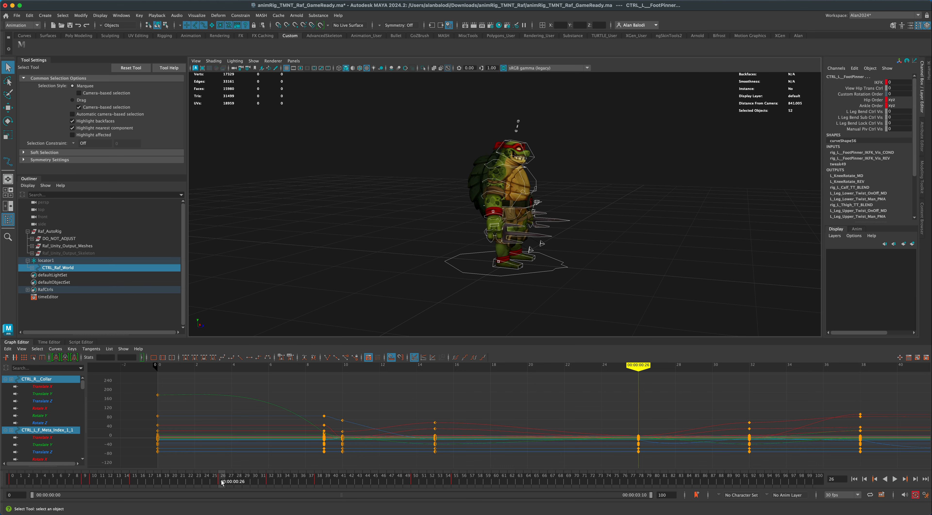
right_click(222, 484)
left_click(254, 345)
left_click(490, 481)
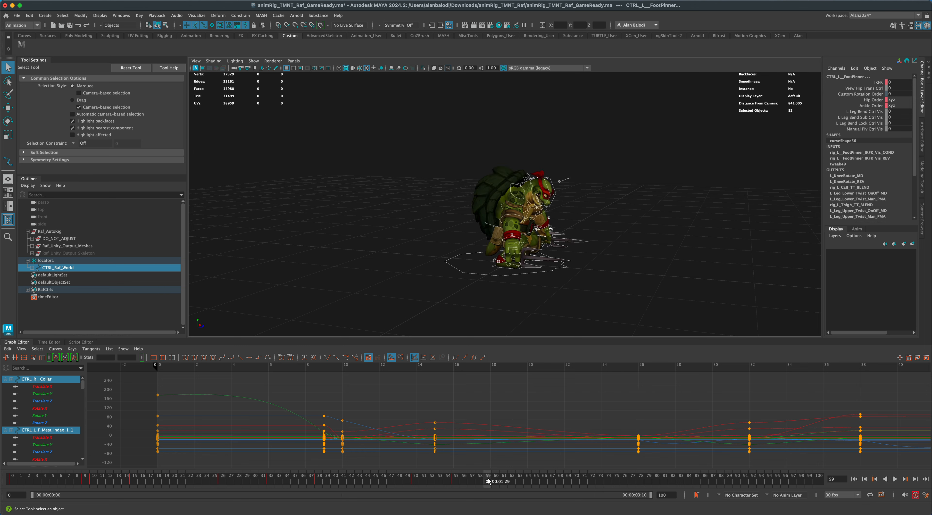
right_click(491, 481)
mouse_move(516, 349)
left_click(604, 350)
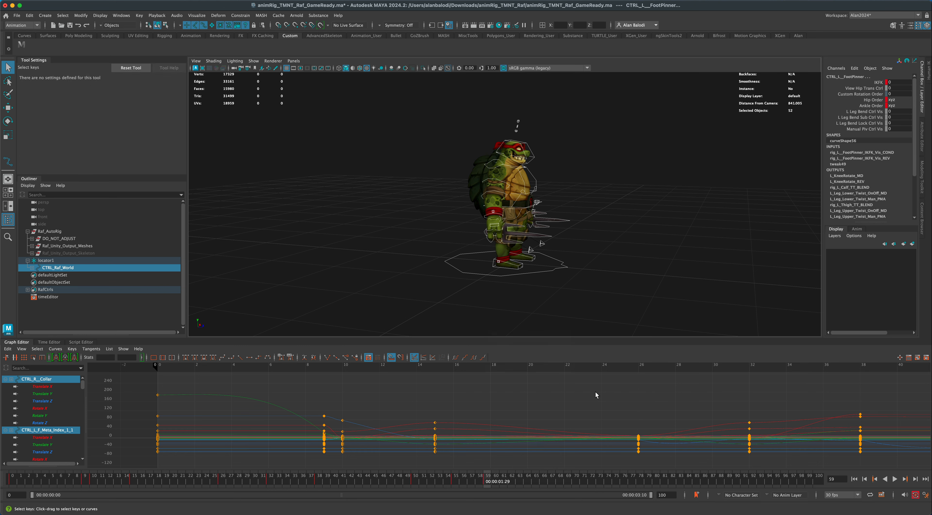
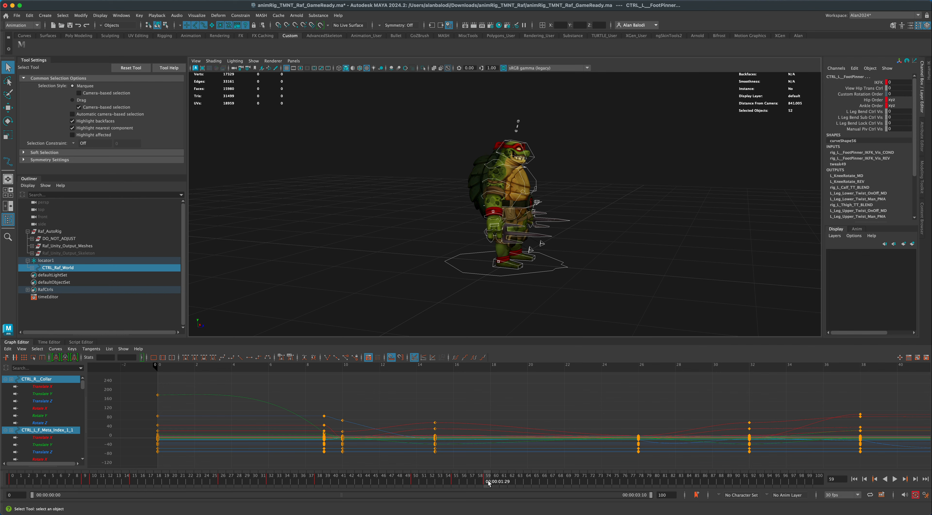
Select both FK shoulder controls and flatten the tangents of their rotation keys at frames 38 and 50.
left_click_drag(488, 481, 319, 483)
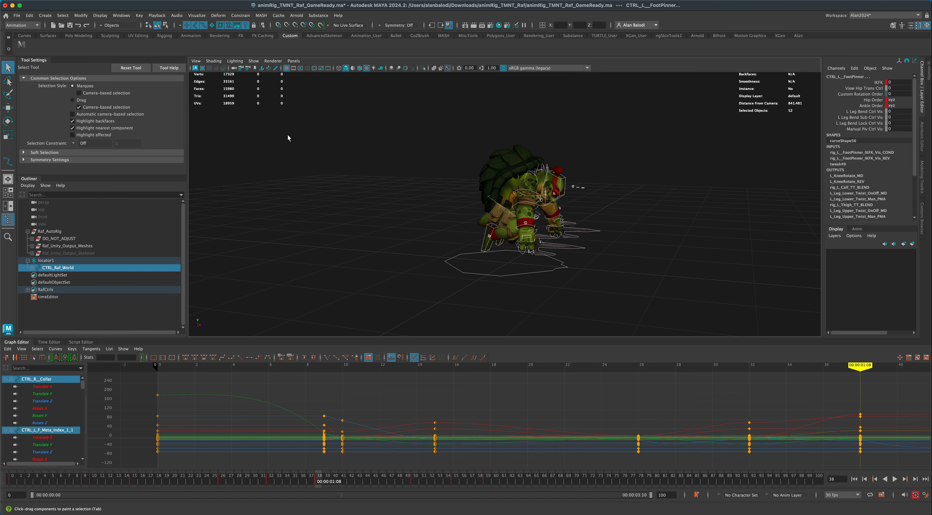
left_click_drag(448, 203, 395, 227, "alt")
scroll(395, 227, "up", 2)
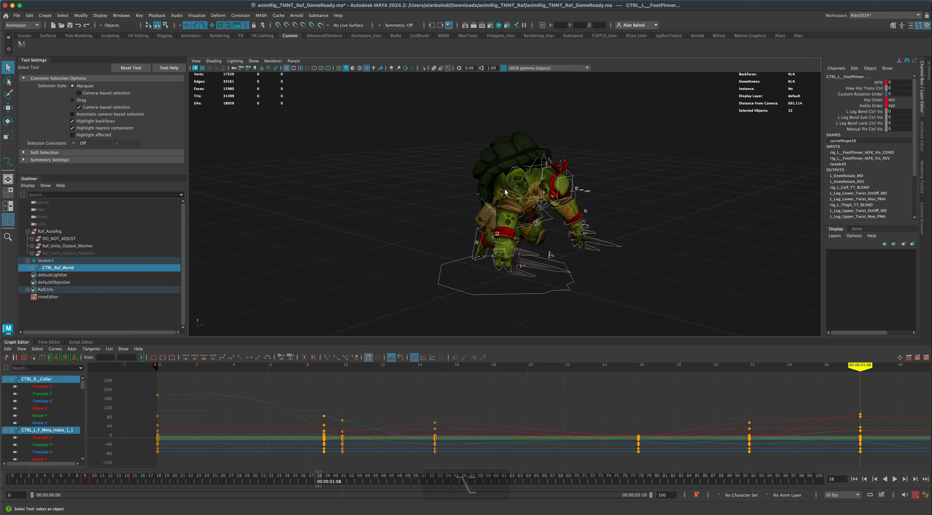
left_click(505, 191)
left_click_drag(624, 206, 566, 197, "alt")
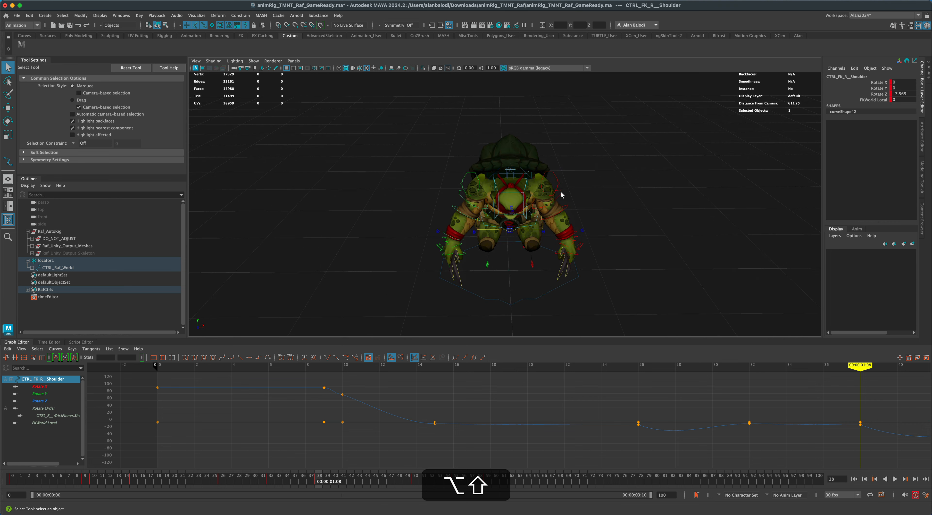
left_click(562, 195, "shift")
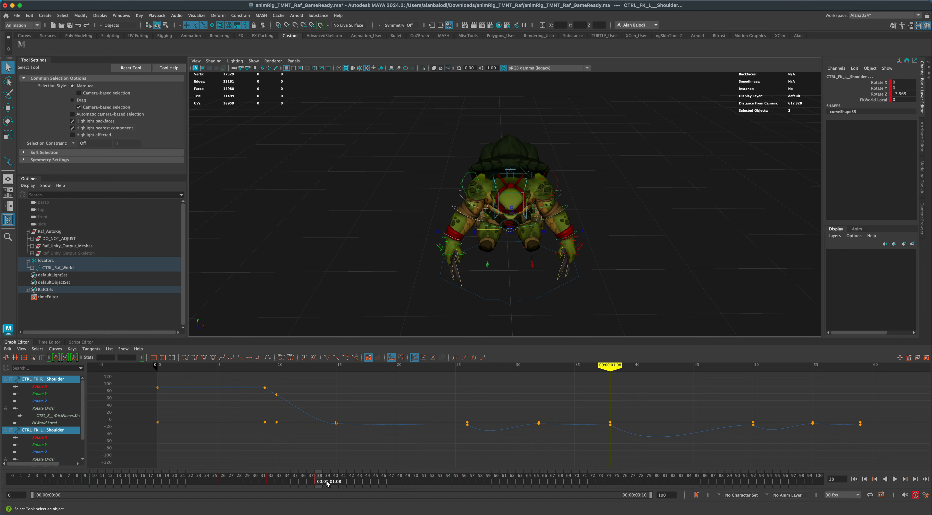
left_click_drag(317, 481, 408, 484)
left_click(614, 432)
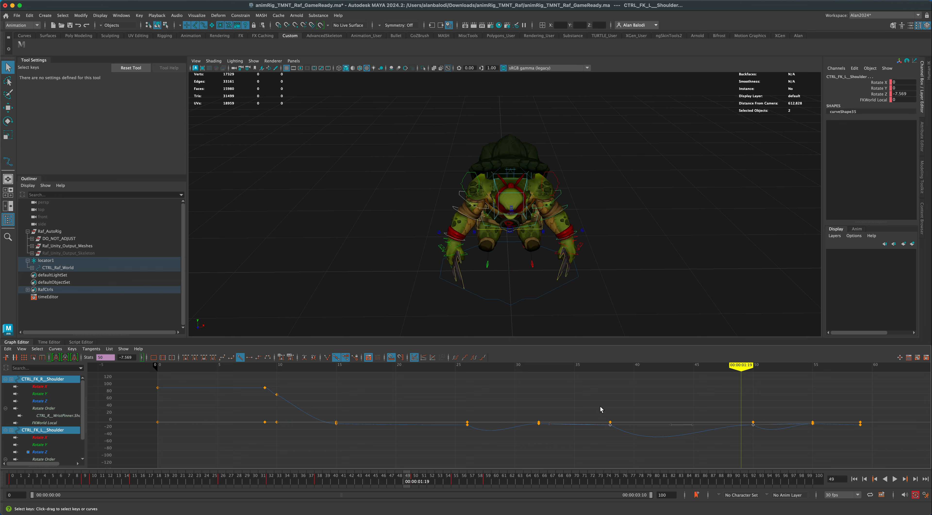
left_click_drag(761, 447, 761, 447)
left_click(240, 358)
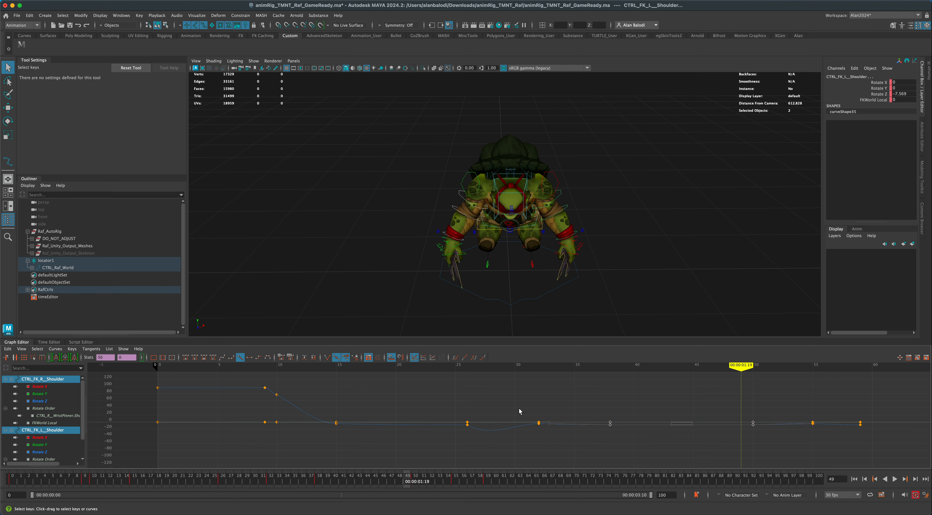
Select locator1 and key its rest transform at frames 0, 10, 32 and 55.
mouse_move(408, 481)
left_mouse_down()
mouse_move(318, 479)
mouse_move(494, 486)
mouse_move(11, 485)
mouse_move(214, 493)
left_mouse_up()
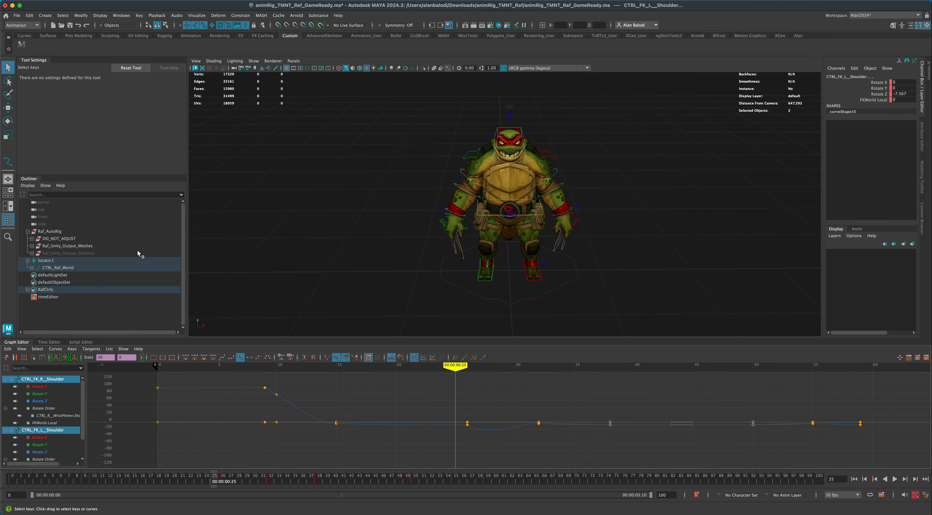
left_click_drag(206, 170, 232, 261, "alt")
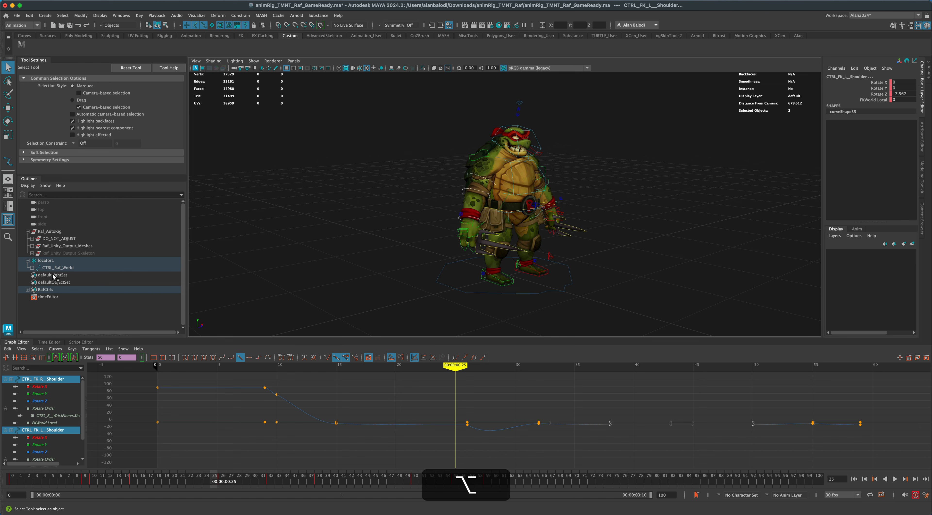
left_click(46, 261)
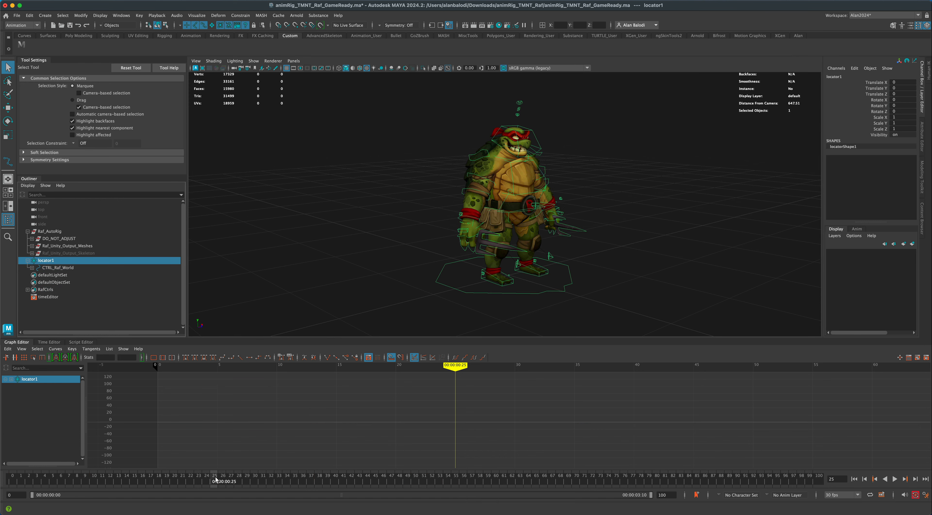
mouse_move(176, 481)
left_mouse_down()
mouse_move(1, 483)
mouse_move(285, 485)
mouse_move(268, 487)
left_mouse_up()
key("s")
key("s")
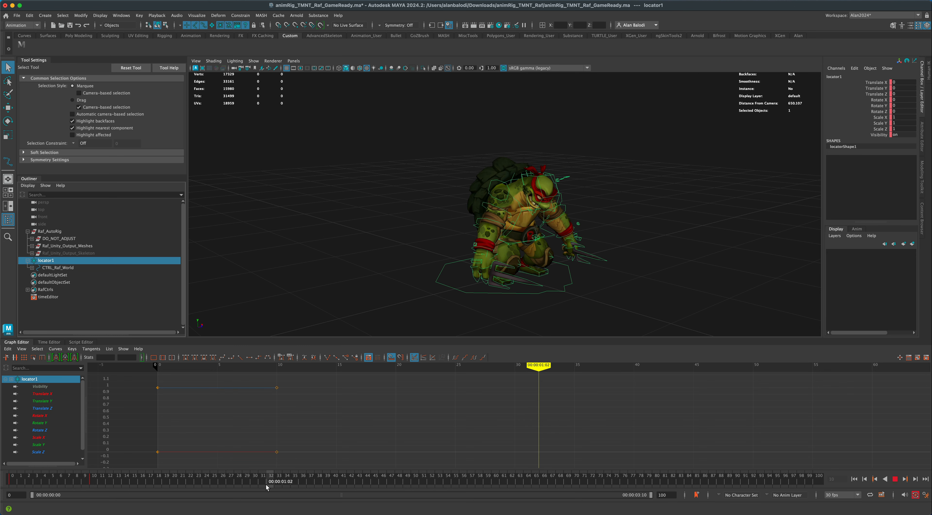
key("s")
left_click_drag(412, 309, 406, 268, "alt")
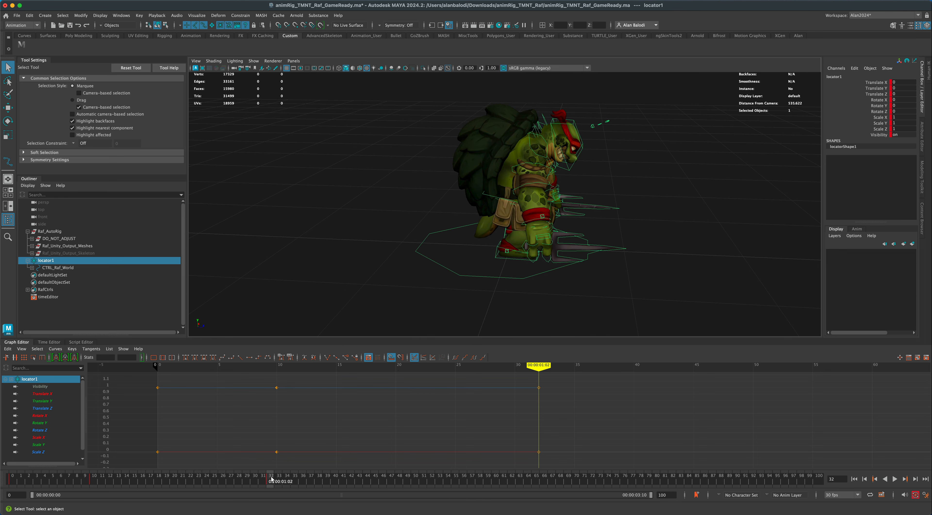
left_click_drag(272, 478, 453, 487)
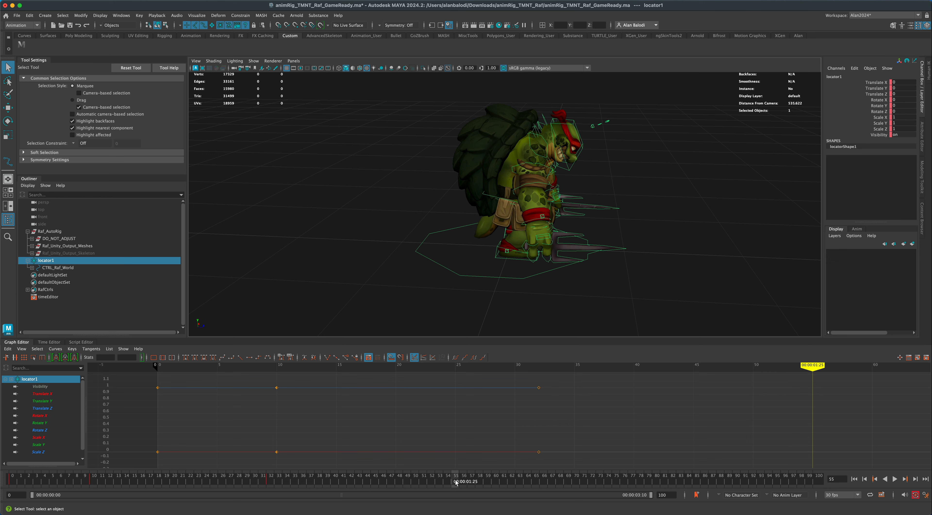
key("s")
Key locator1 at frame 38, tilted to about 42.5 Rotate X and moved to about 65.8 Translate Y and -40.6 Translate Z.
mouse_move(456, 485)
left_mouse_down()
mouse_move(505, 485)
mouse_move(40, 486)
mouse_move(466, 485)
mouse_move(273, 483)
mouse_move(319, 482)
left_mouse_up()
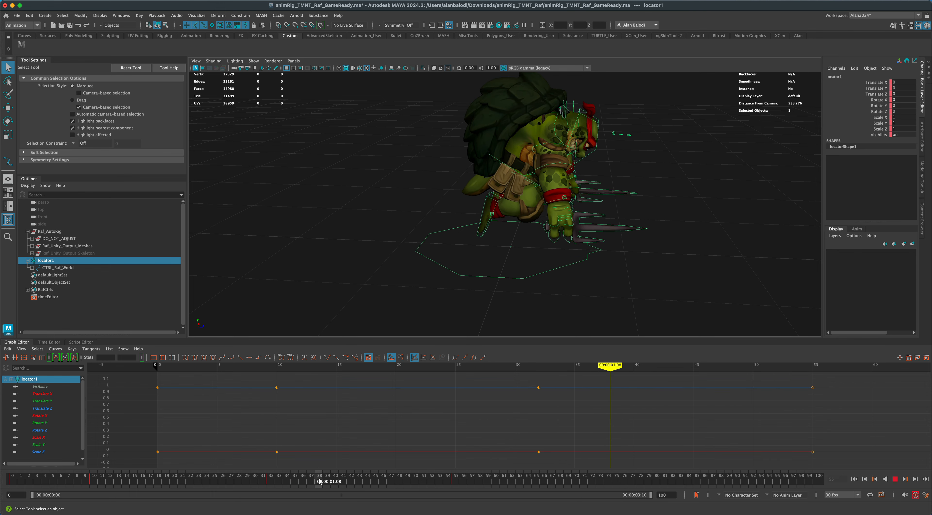
key("s")
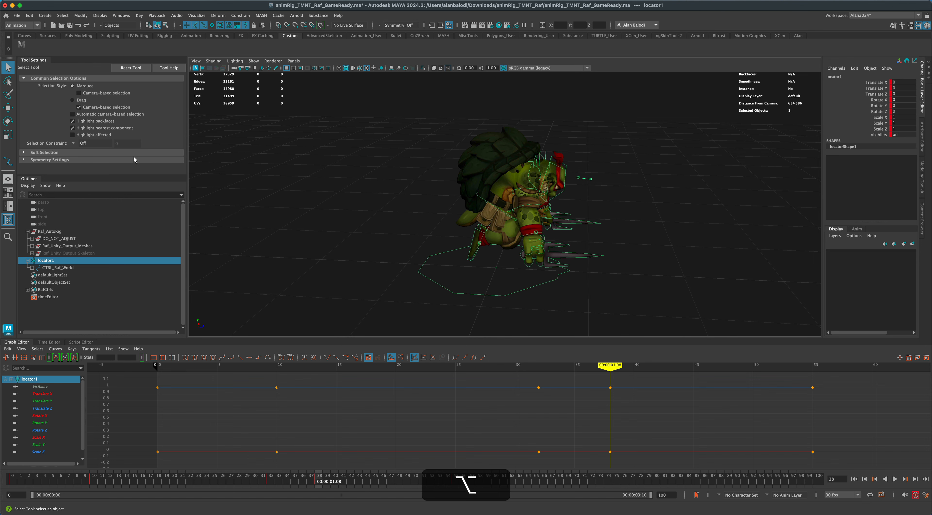
left_click(8, 109)
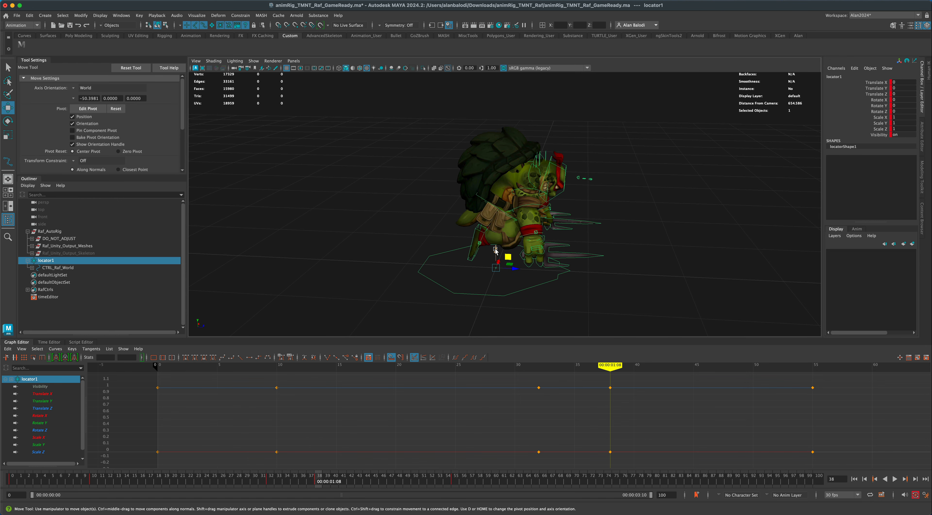
left_click_drag(494, 250, 479, 274)
key("e")
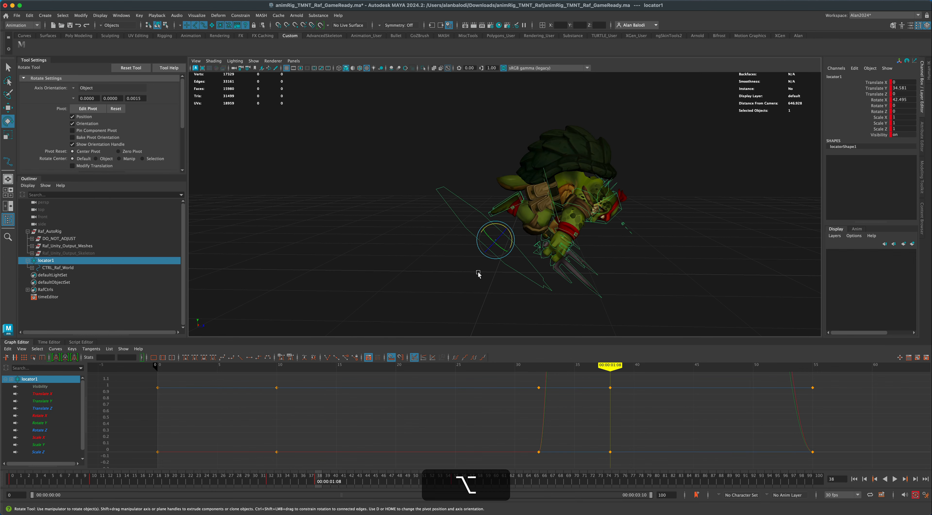
key("w")
left_click_drag(507, 226, 469, 199)
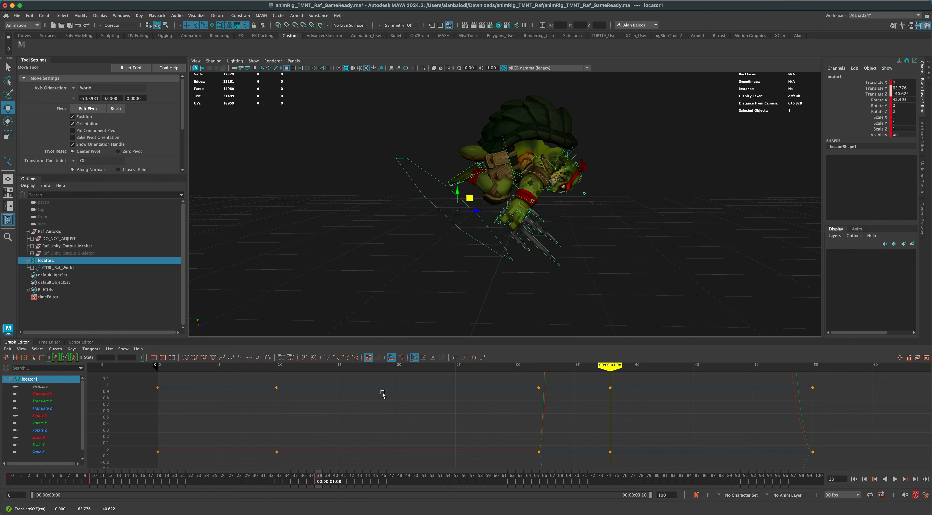
Delete locator1's key at frame 55.
left_click_drag(320, 482, 455, 490)
right_click(458, 481)
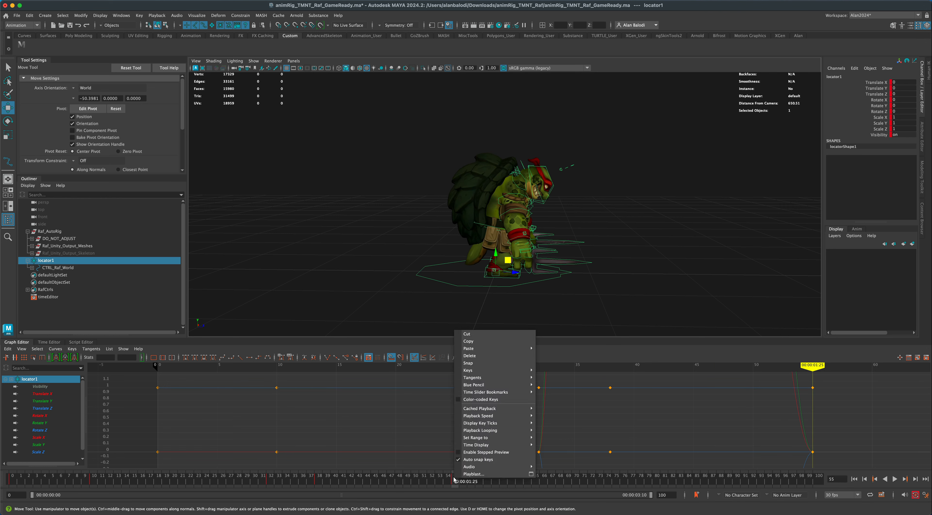
left_click(483, 357)
Key locator1 at frame 42, flipped to about 183.6 Rotate X and moved to about 183.6 Translate Y and 15.4 Translate Z.
left_click_drag(454, 483, 354, 473)
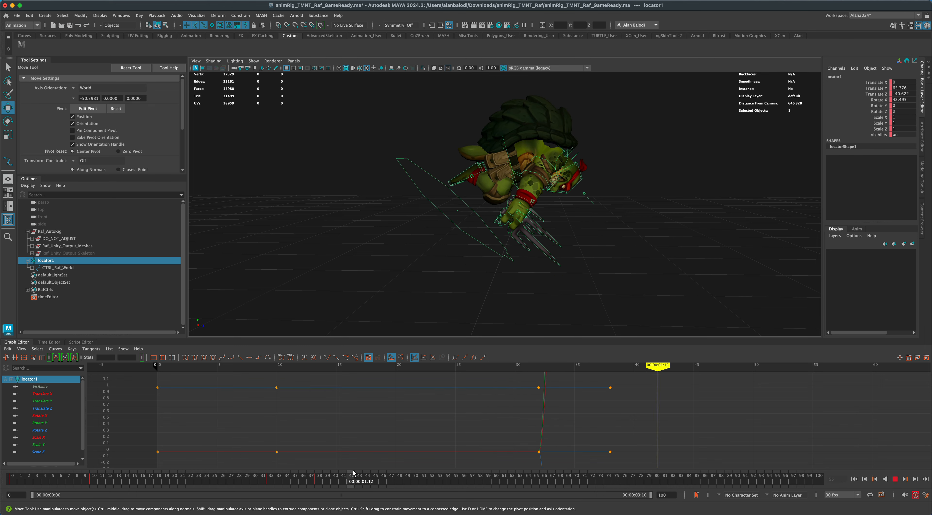
key("s")
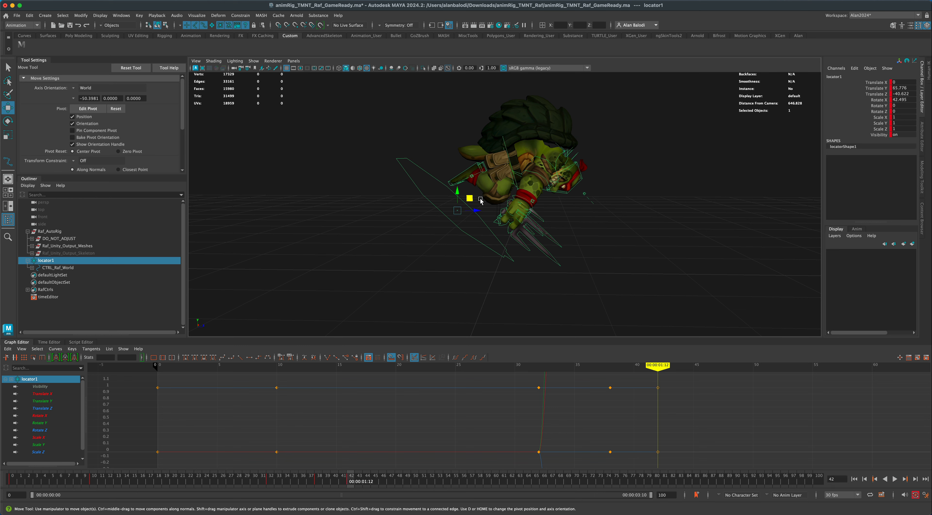
key("e")
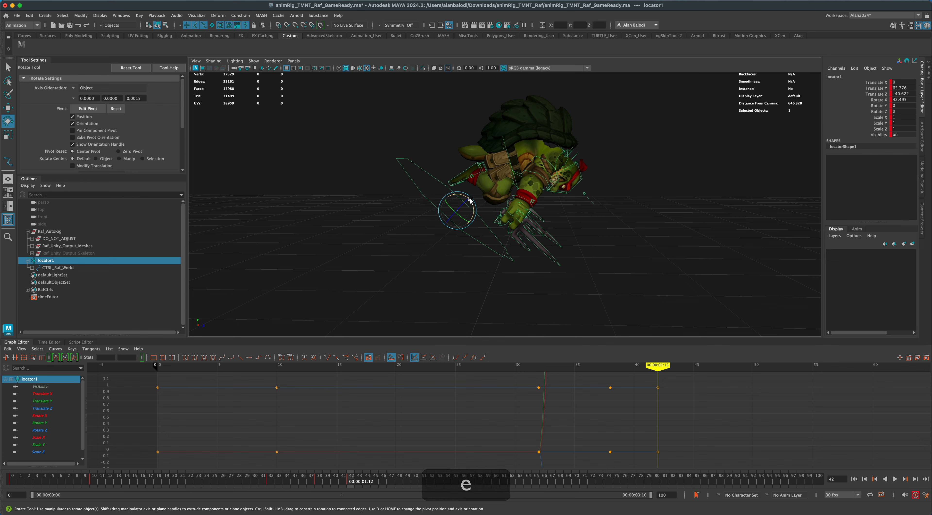
left_click_drag(477, 203, 467, 269)
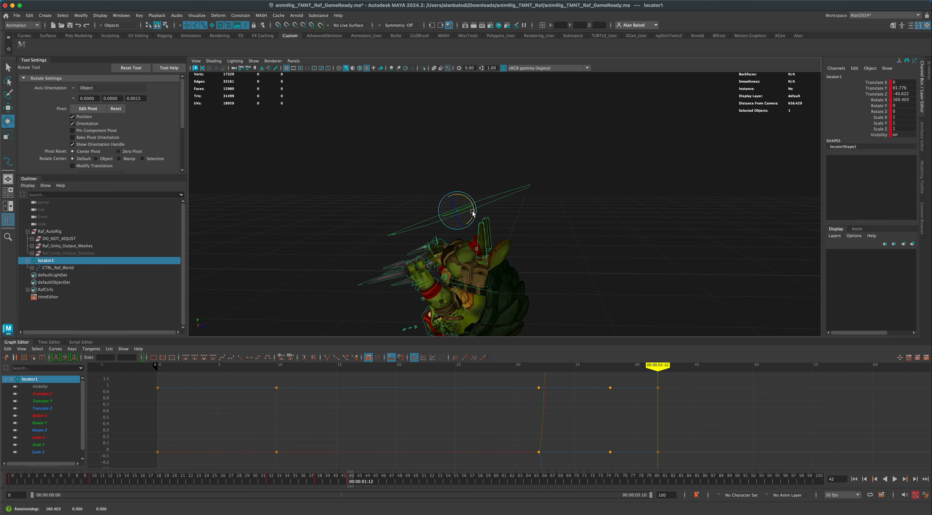
left_click_drag(473, 212, 520, 89)
key("w")
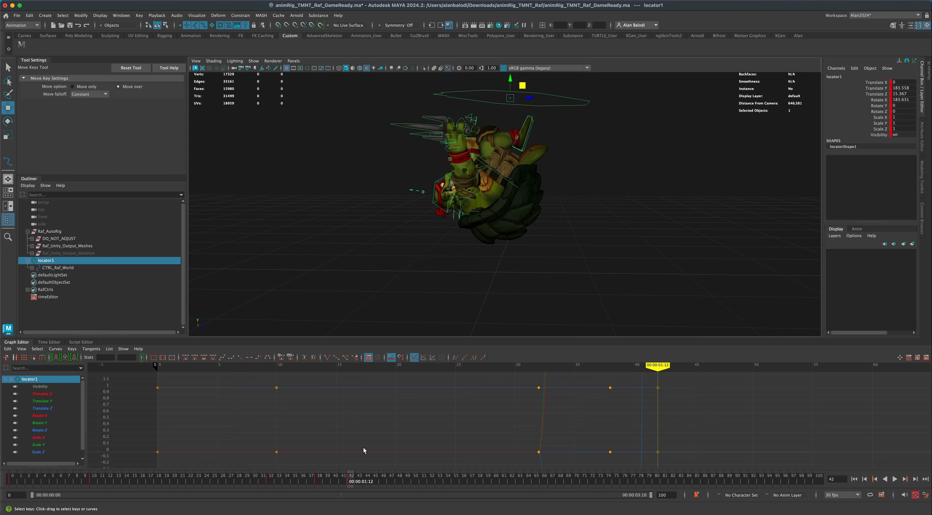
In the side view, move locator1 at frame 38 to about 110.8 Translate Y and -73.7 Translate Z.
key("space")
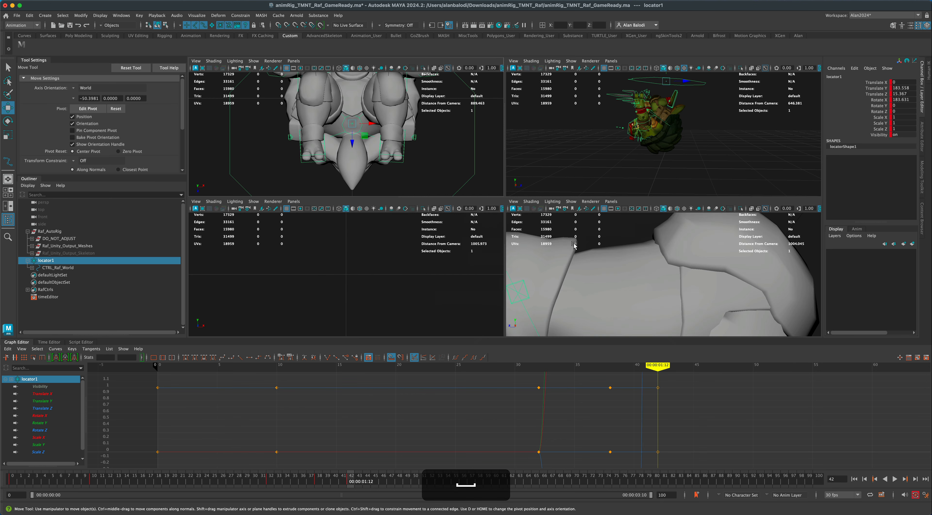
key("space")
scroll(599, 260, "down", 8)
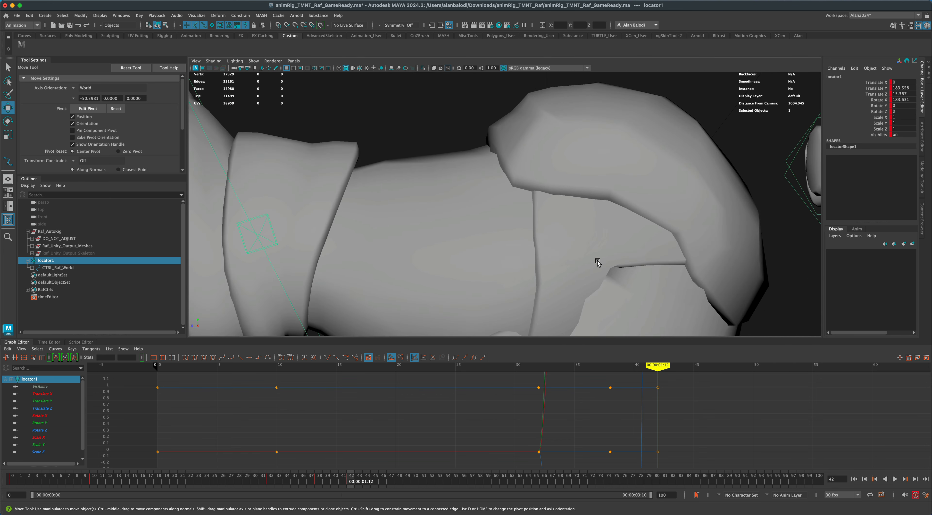
scroll(590, 268, "down", 10)
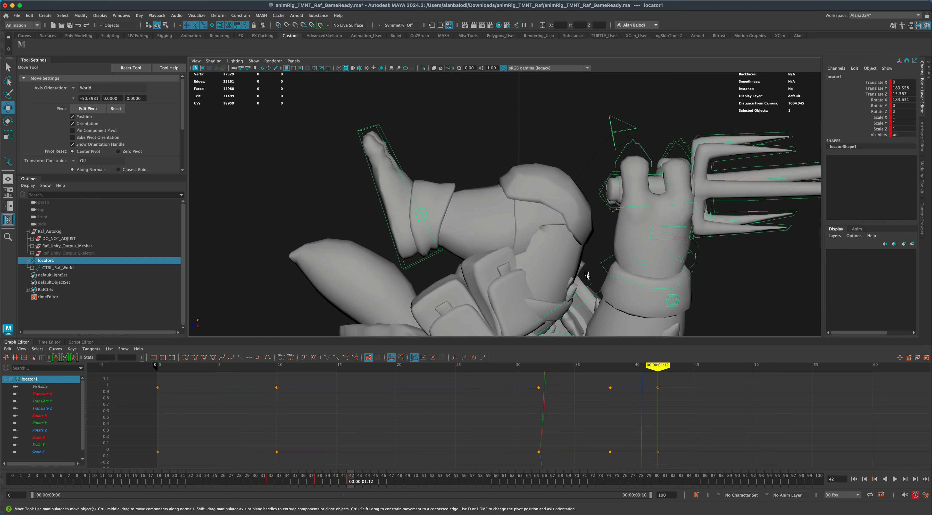
scroll(587, 277, "down", 12)
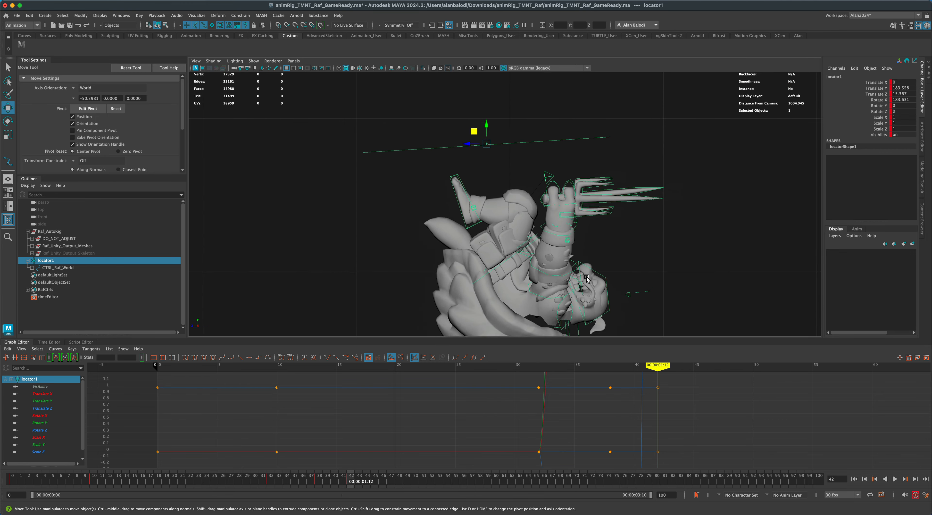
scroll(586, 278, "down", 6)
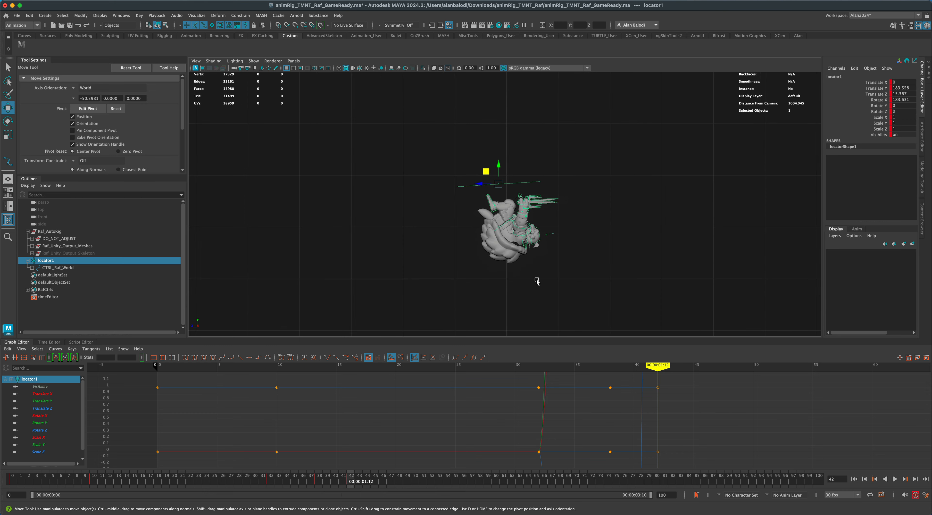
middle_click_drag(524, 285, 501, 254, "alt")
left_click_drag(280, 481, 317, 483)
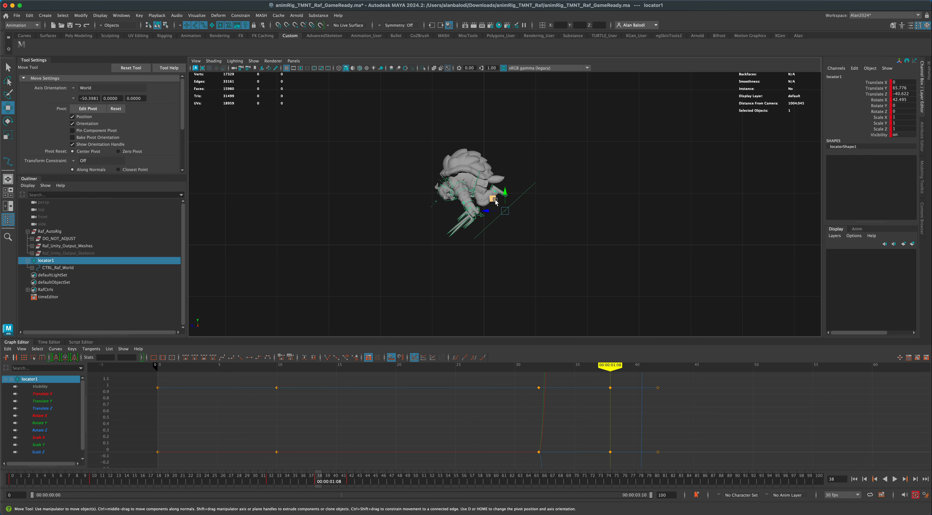
left_click_drag(491, 202, 511, 177)
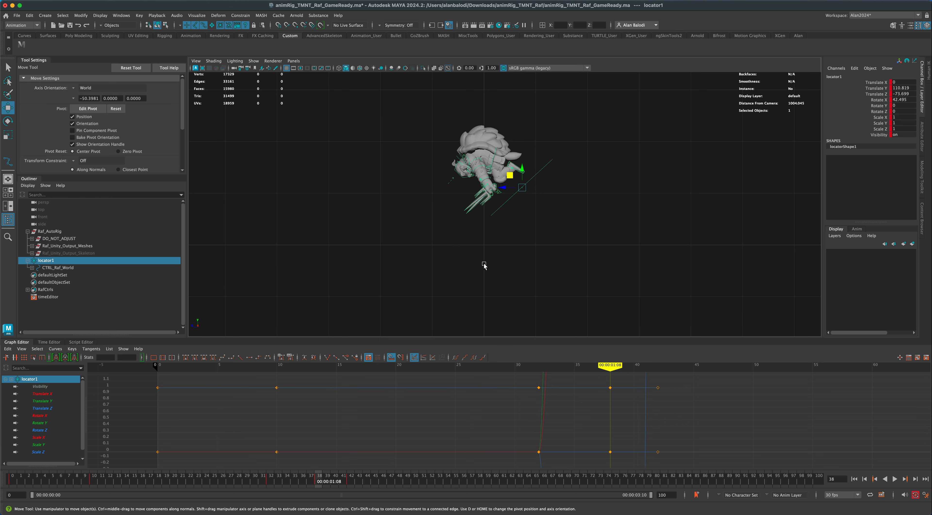
Raise locator1 at frame 42 to about 275 Translate Y, and key it at frame 40 at about 233 Translate Y and -76 Translate Z.
left_click_drag(317, 481, 347, 481)
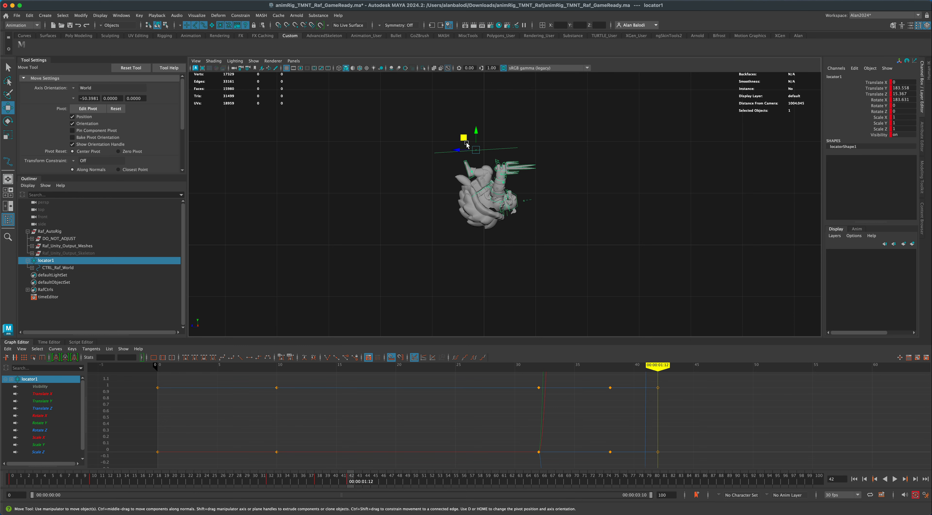
left_click_drag(465, 131, 465, 80)
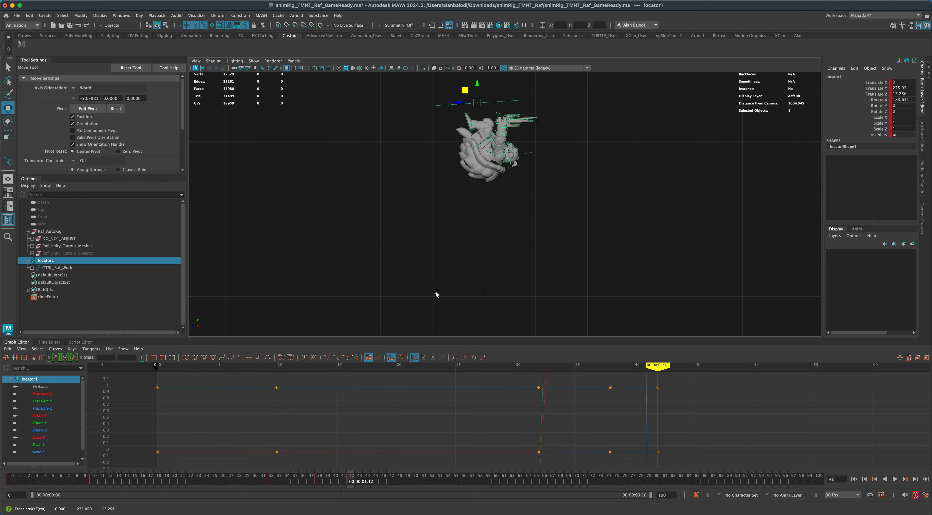
left_click_drag(346, 480, 334, 479)
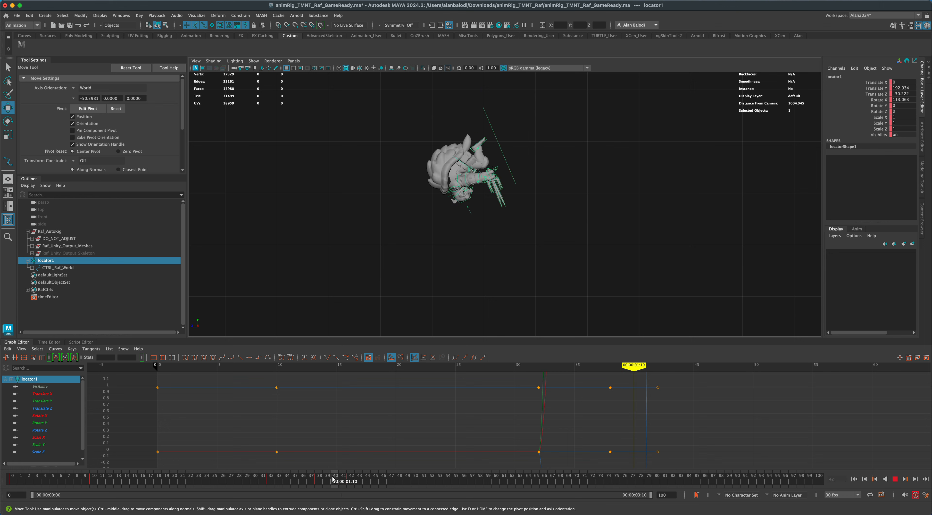
key("s")
left_click_drag(487, 136, 510, 115)
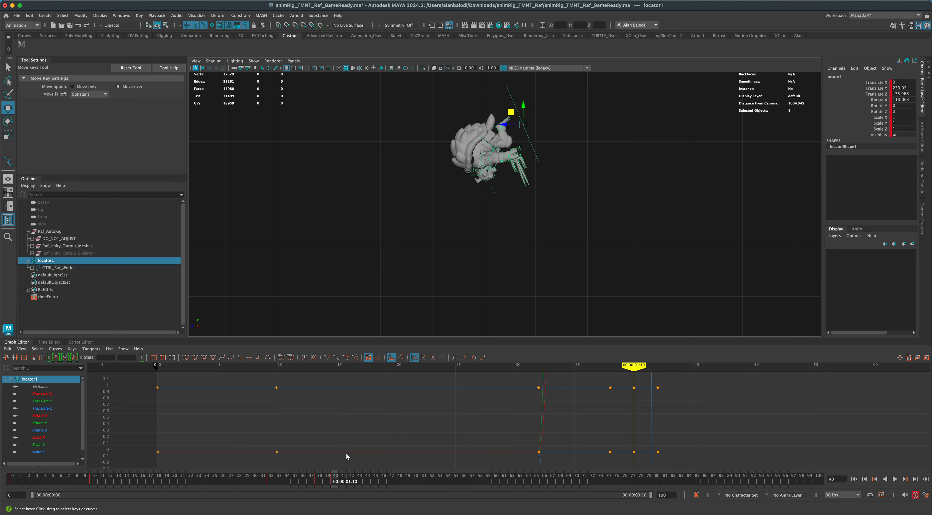
Key locator1 at frame 45, rotated to about 317.5 Rotate X and moved to about 103.3 Translate Y and 33 Translate Z.
left_click_drag(336, 478, 371, 477)
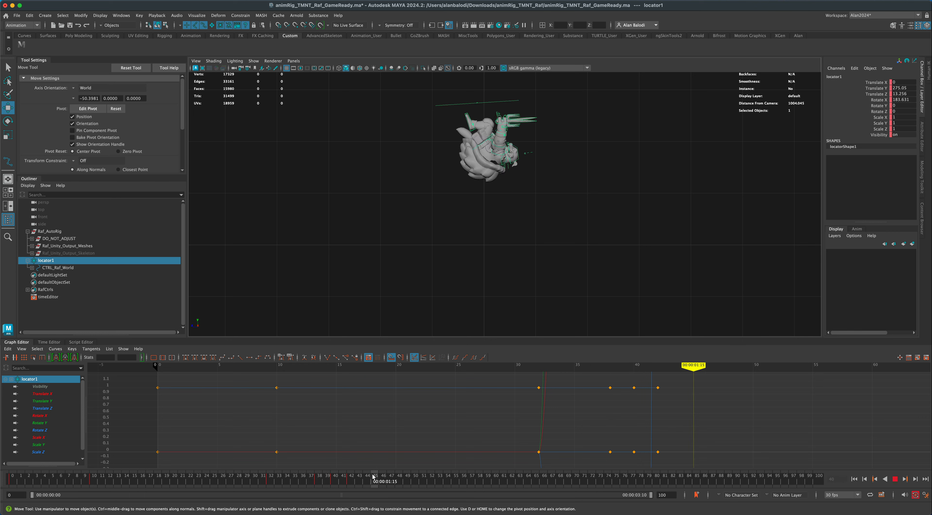
key("s")
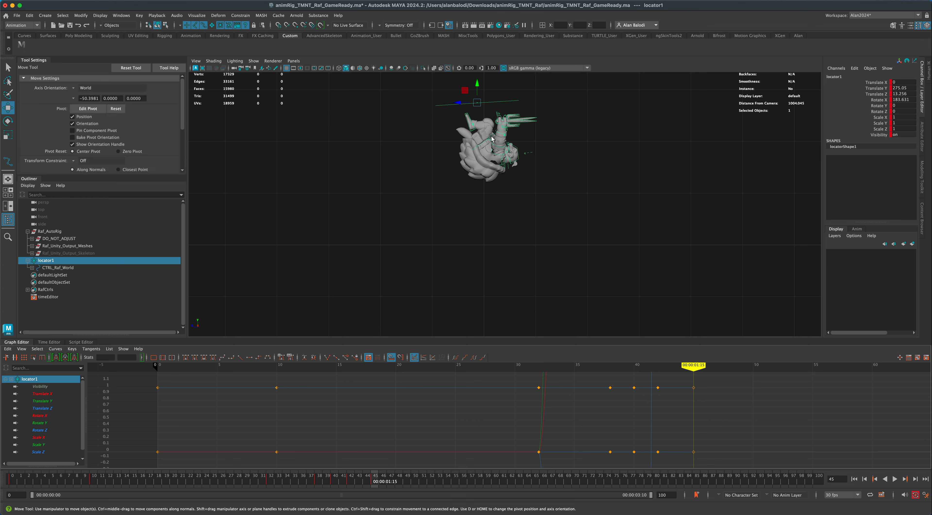
key("e")
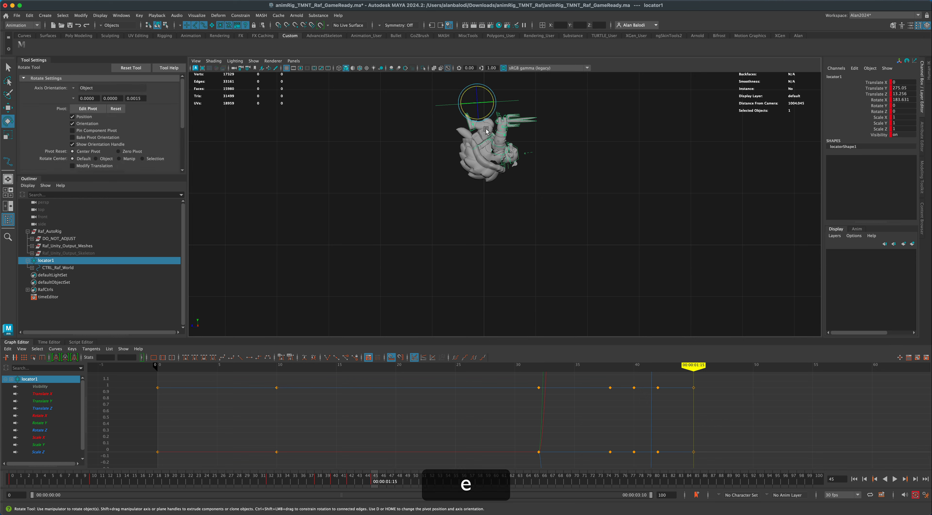
left_click_drag(486, 117, 456, 180)
key("w")
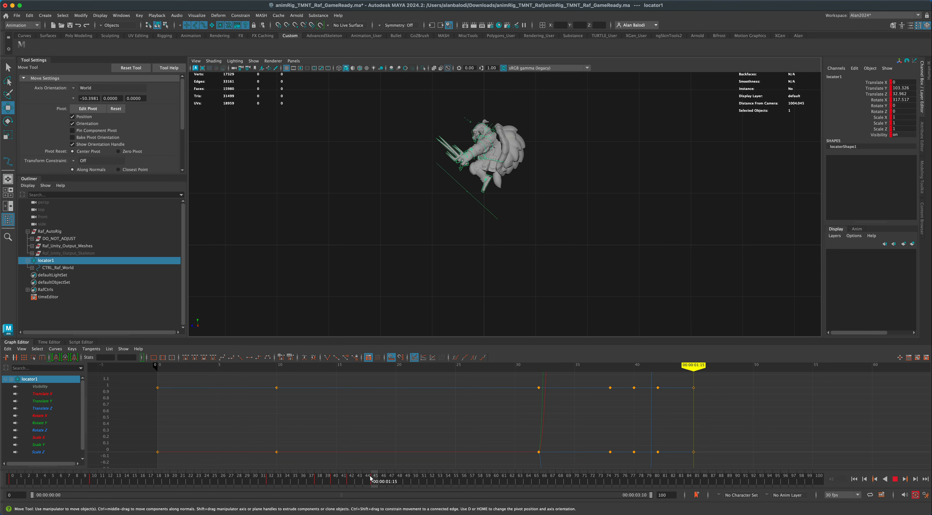
Move locator1 at frame 43 to about 234 Translate Y and 64.1 Translate Z.
left_click_drag(362, 479, 359, 479)
key("w")
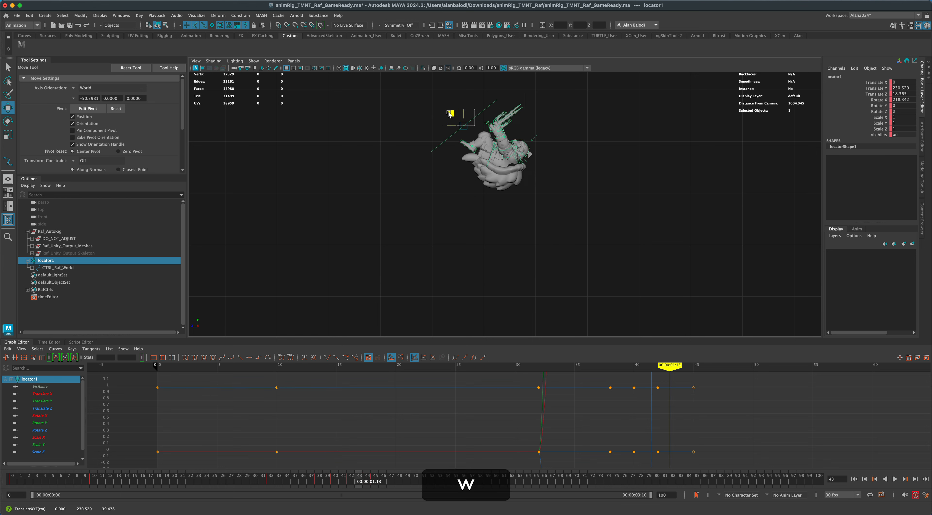
left_click_drag(449, 115, 436, 112)
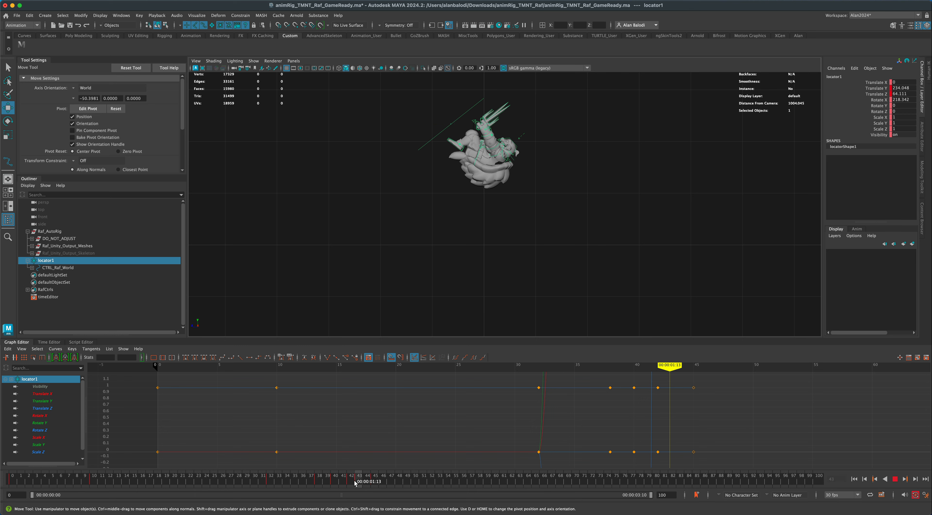
Key locator1 at frame 55 with the keys copied from frame 32, and set its Rotate X there to 360.
mouse_move(354, 484)
left_mouse_down()
mouse_move(467, 486)
mouse_move(420, 486)
mouse_move(456, 486)
left_mouse_up()
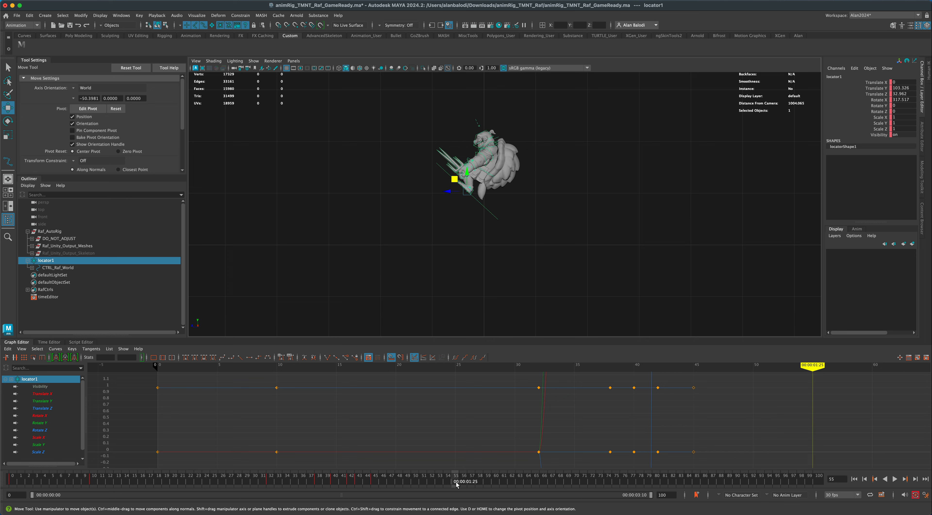
key("s")
left_click(269, 483)
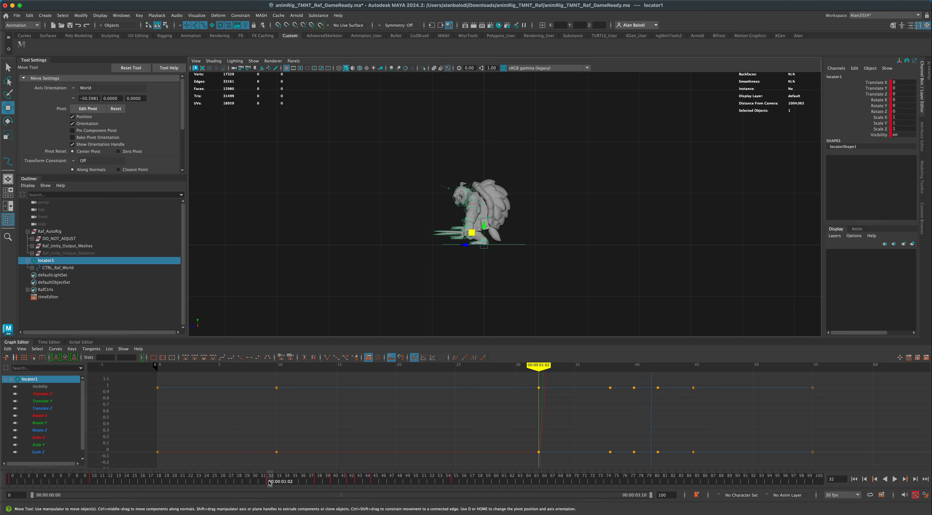
right_click(269, 484)
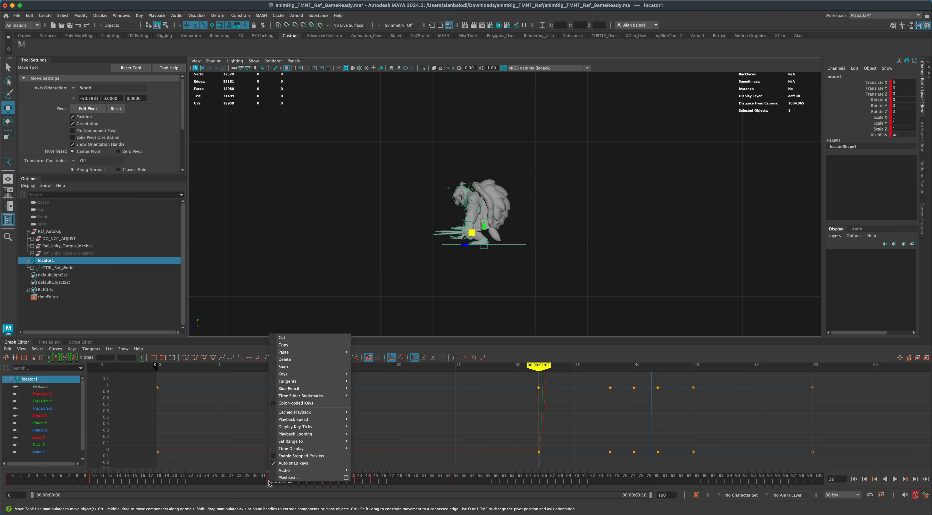
left_click(297, 345)
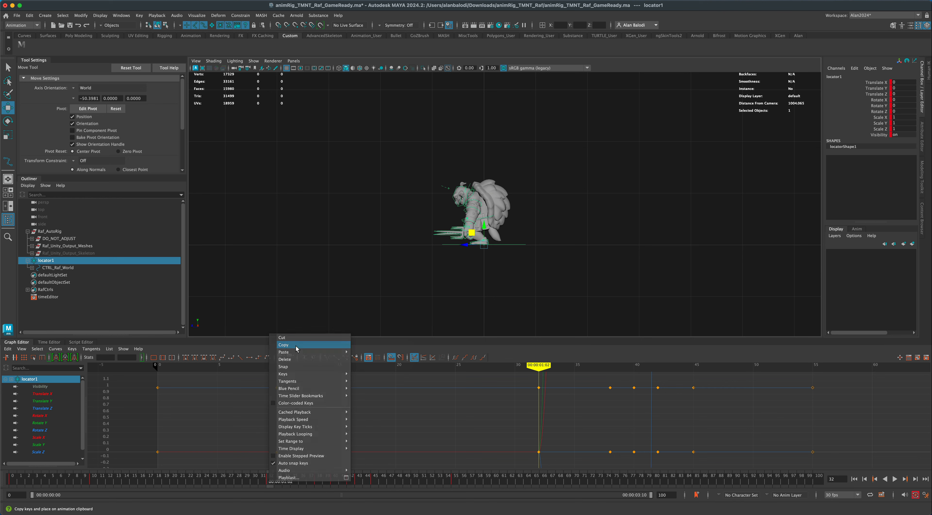
left_click(455, 483)
right_click(455, 483)
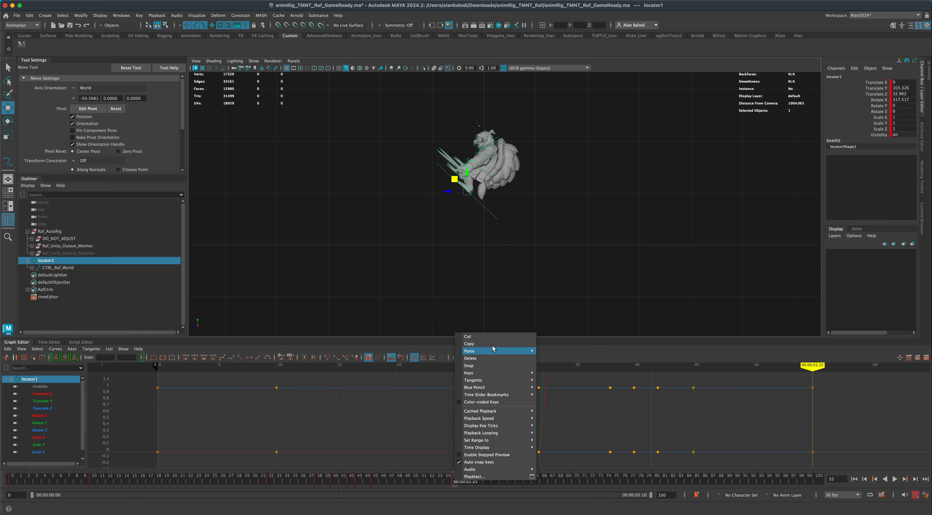
mouse_move(492, 350)
left_click(551, 348)
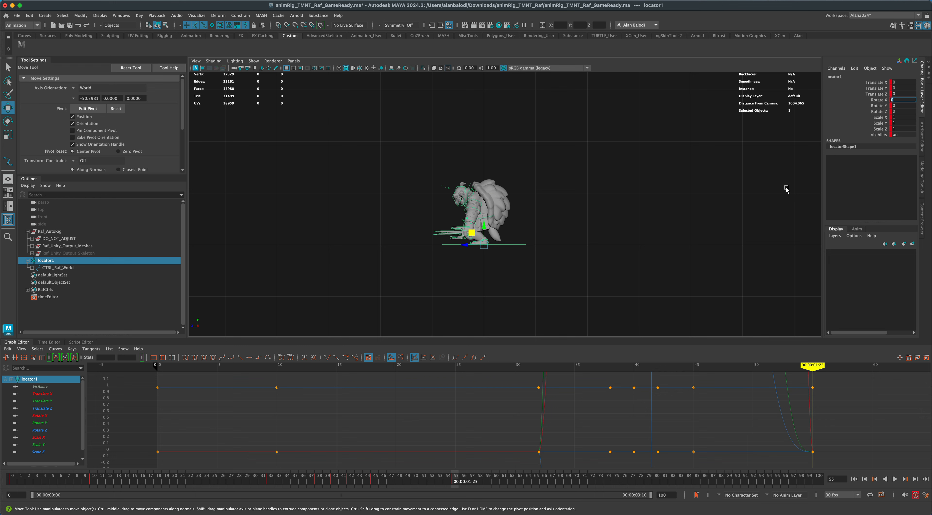
type("36")
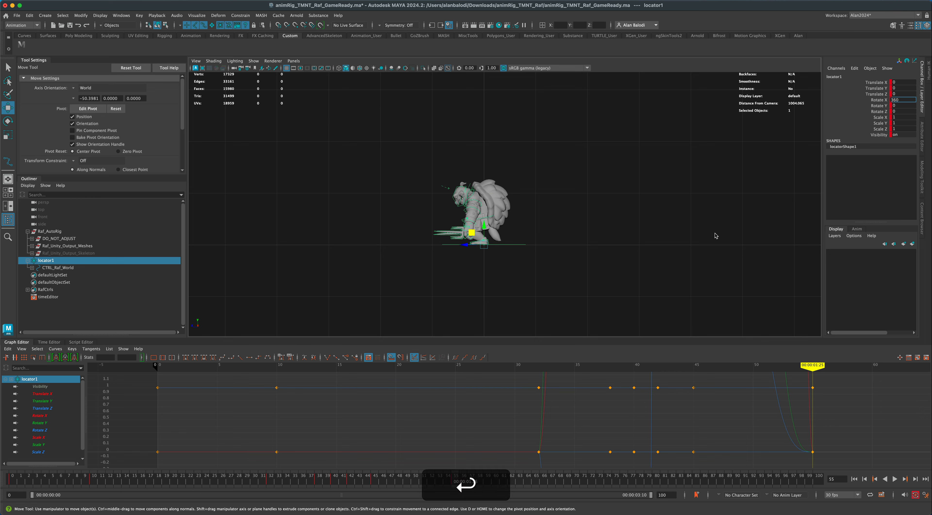
Check locator1's Rotate X values at the keyed frames 38, 40, 42, 45 and 55.
mouse_move(450, 483)
left_mouse_down()
mouse_move(293, 486)
mouse_move(319, 487)
left_mouse_up()
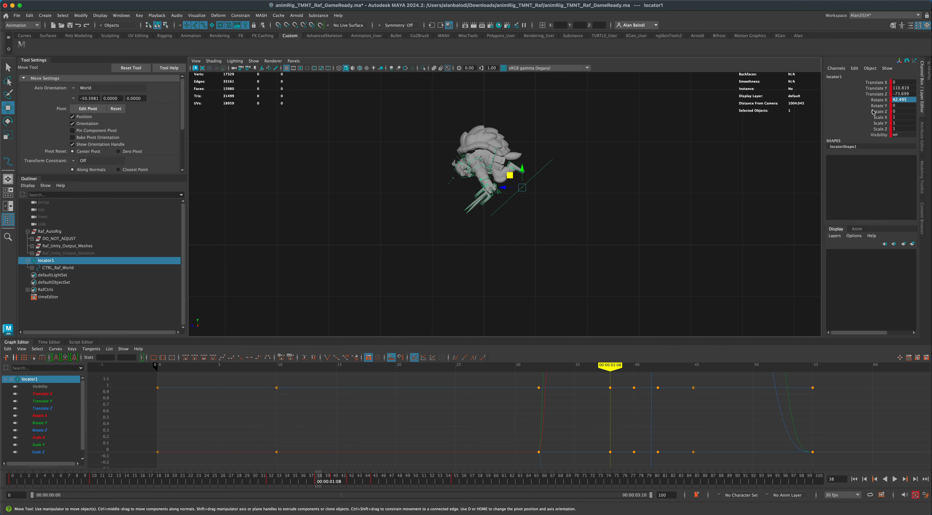
left_click(335, 479)
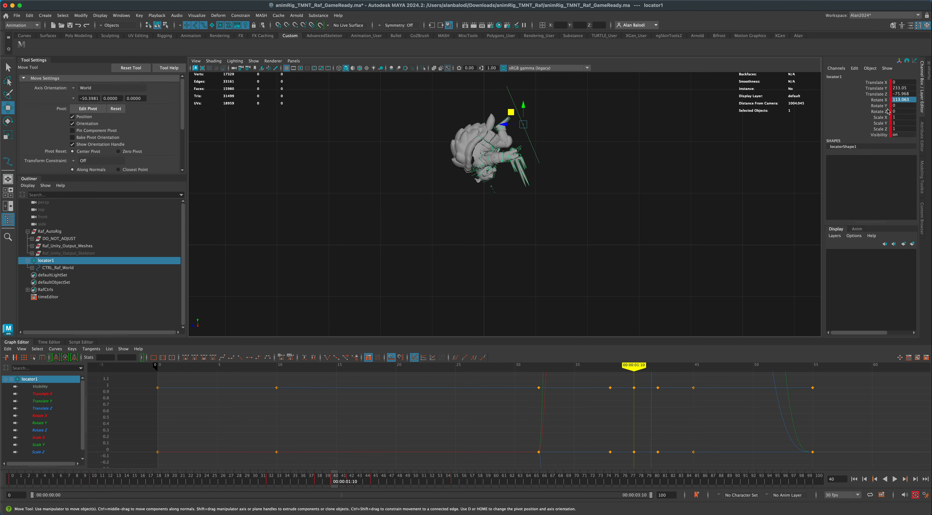
left_click(350, 482)
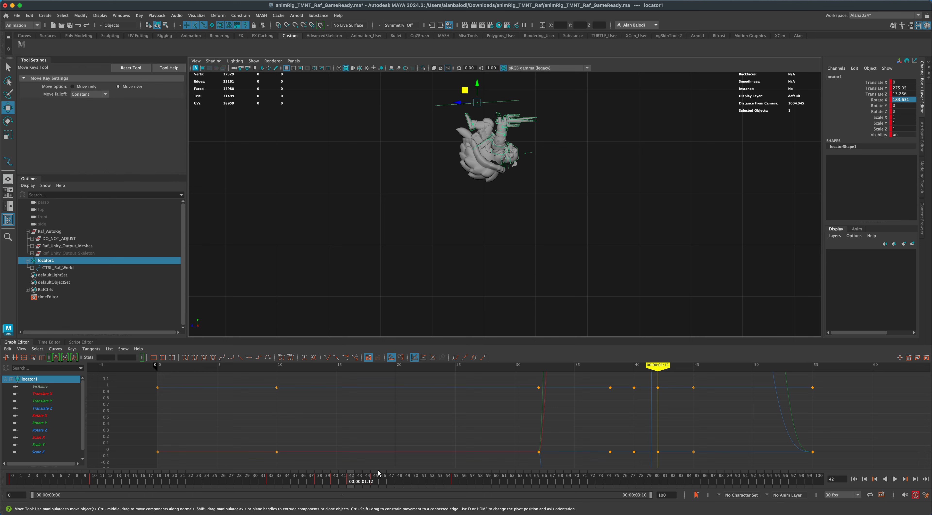
left_click(373, 480)
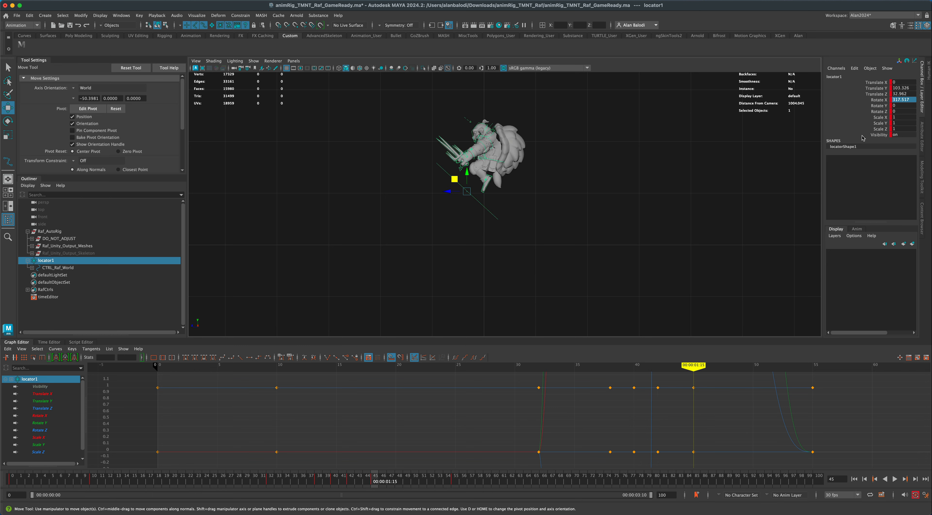
left_click(454, 483)
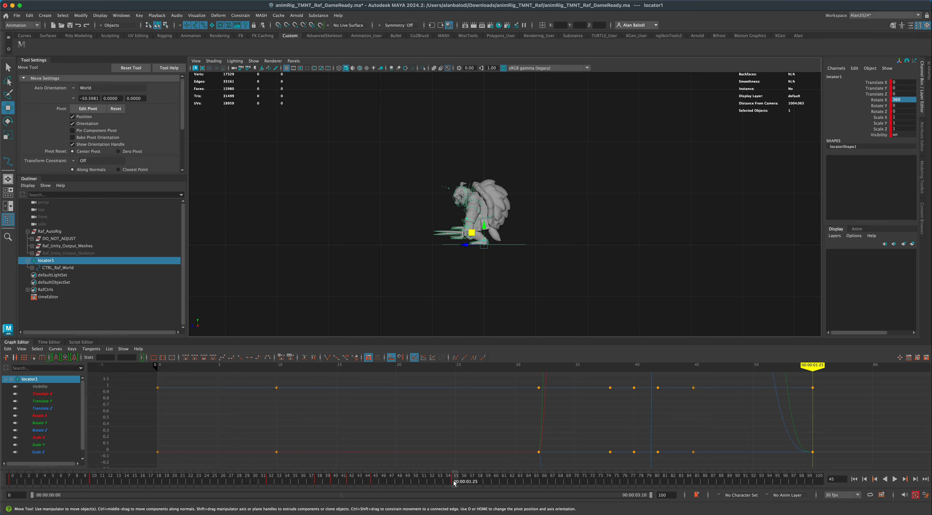
key("w")
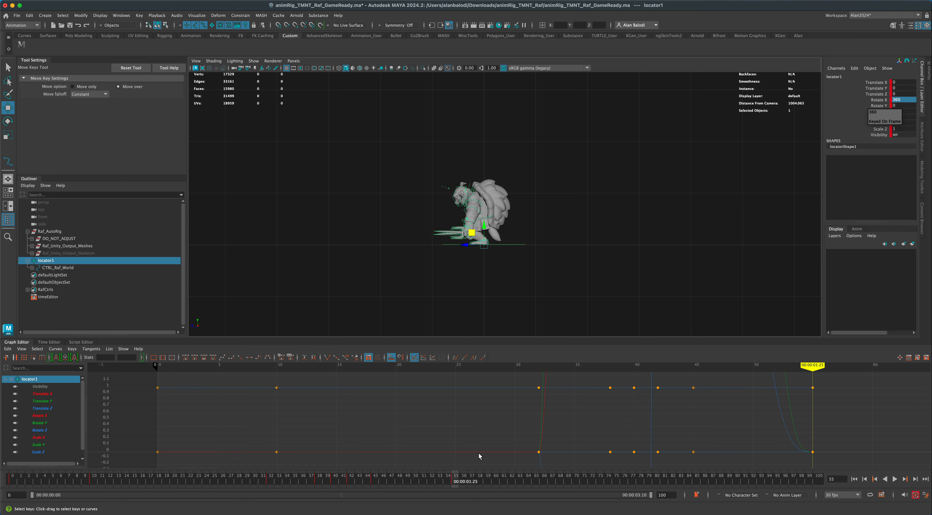
Play the animation from frame 0 in the perspective view and examine the flip from several angles.
key("space")
key("space")
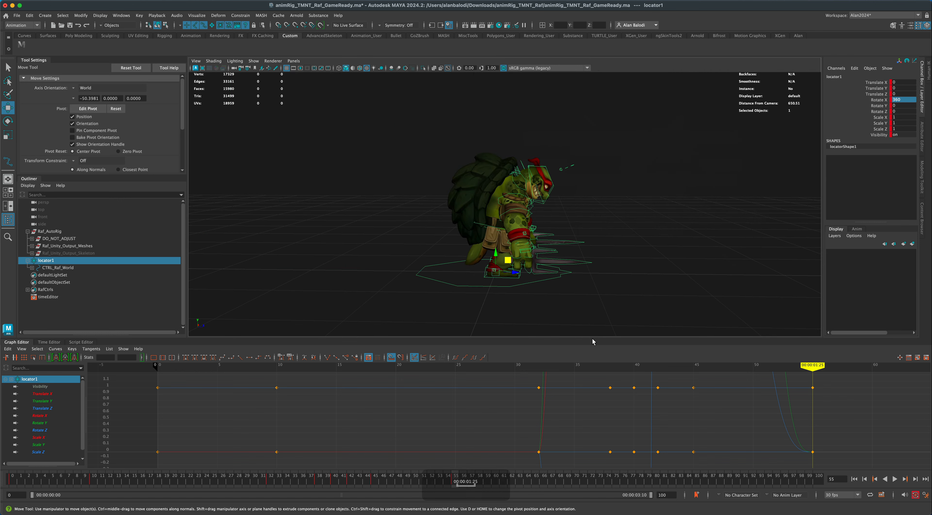
left_click_drag(598, 296, 597, 282, "alt")
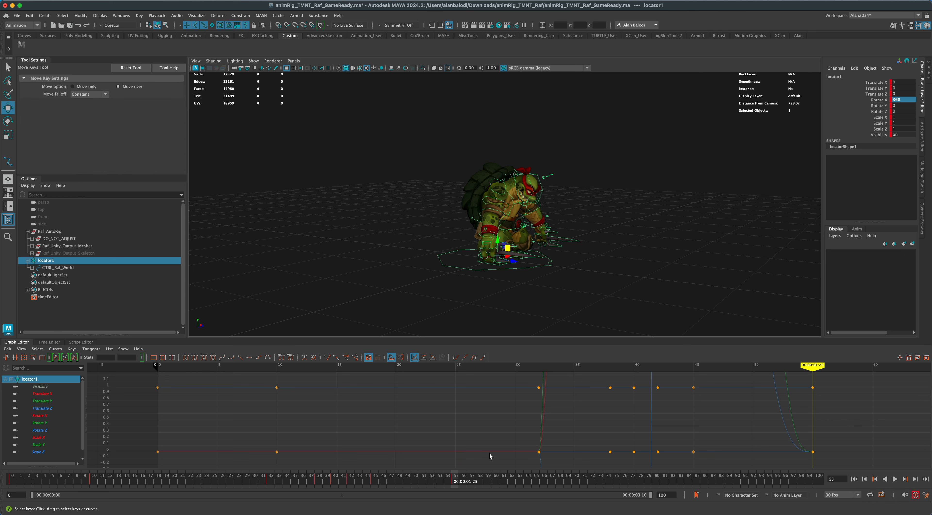
key("alt+v")
left_click(535, 481)
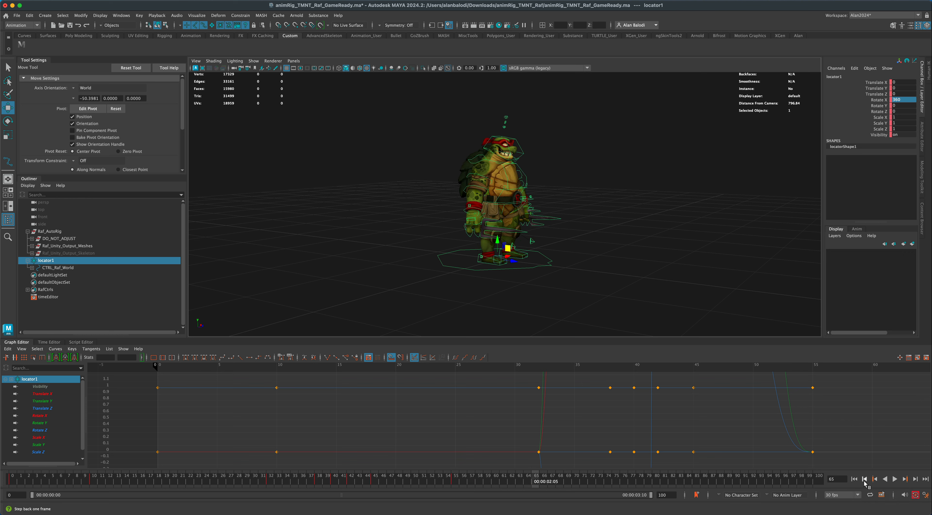
left_click(854, 480)
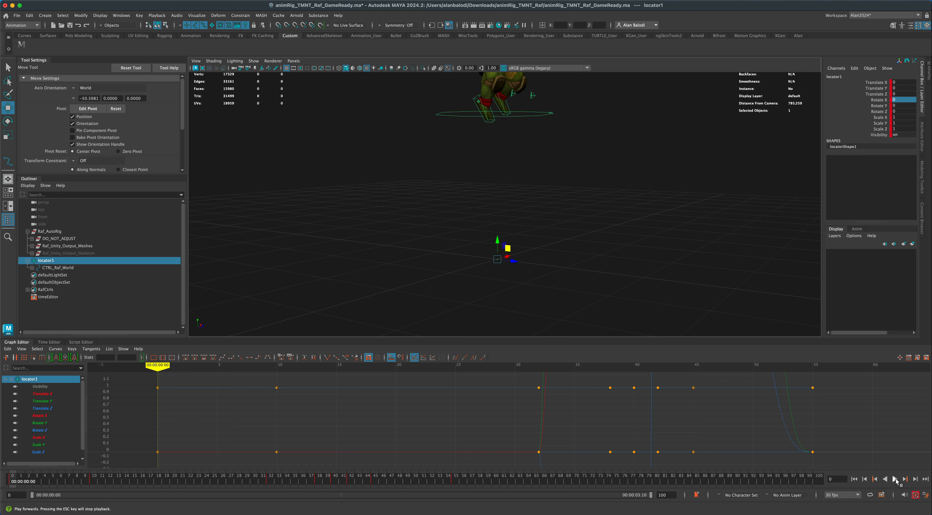
left_click(895, 479)
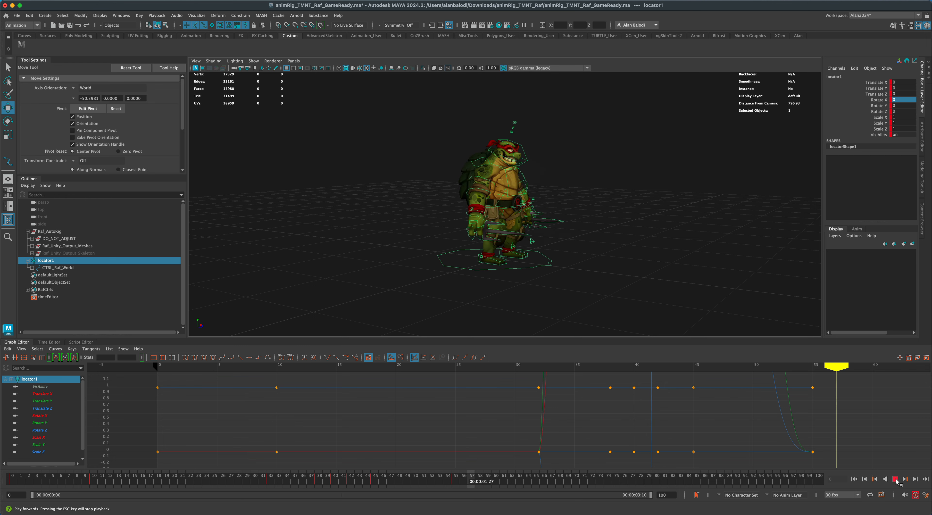
scroll(605, 276, "down", 3)
middle_click_drag(601, 272, 589, 291, "alt")
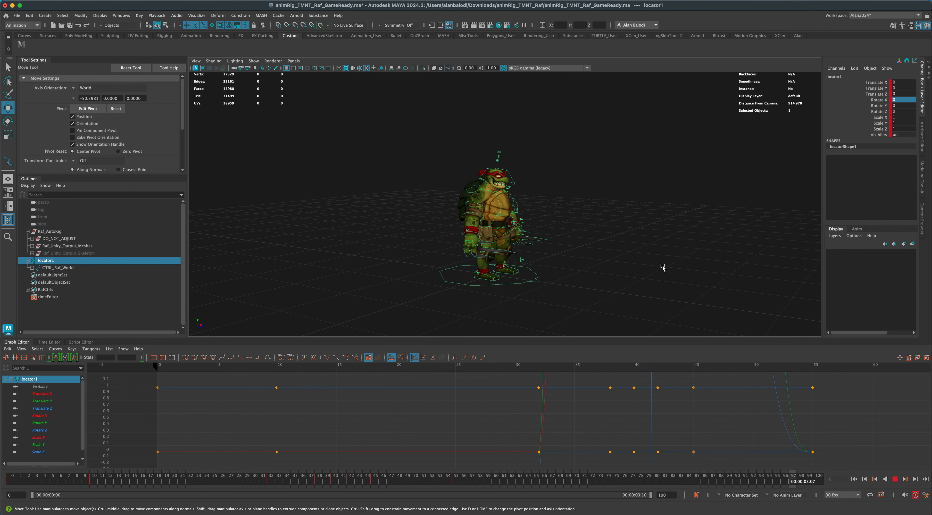
mouse_move(662, 268)
left_mouse_down("alt")
mouse_move(597, 273)
mouse_move(656, 268)
left_mouse_up("alt")
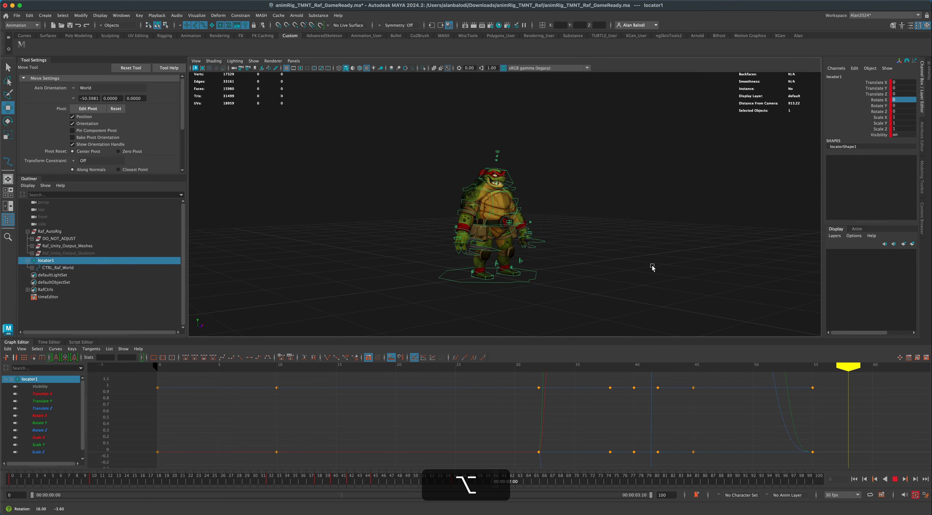
left_click(895, 480)
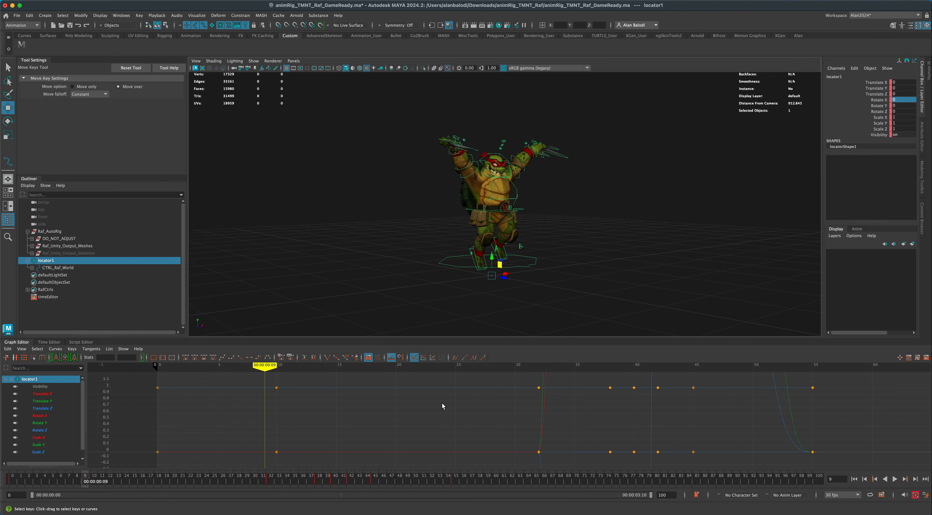
Apply spline tangents to locator1's flip keys from frame 38 to 45 in the Graph Editor.
mouse_move(268, 483)
left_mouse_down()
mouse_move(557, 482)
mouse_move(253, 489)
left_mouse_up()
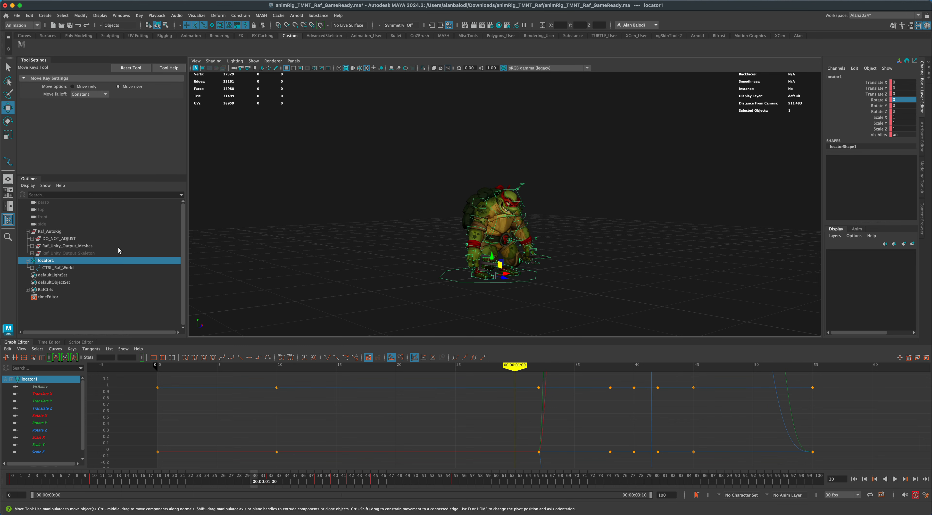
key("q")
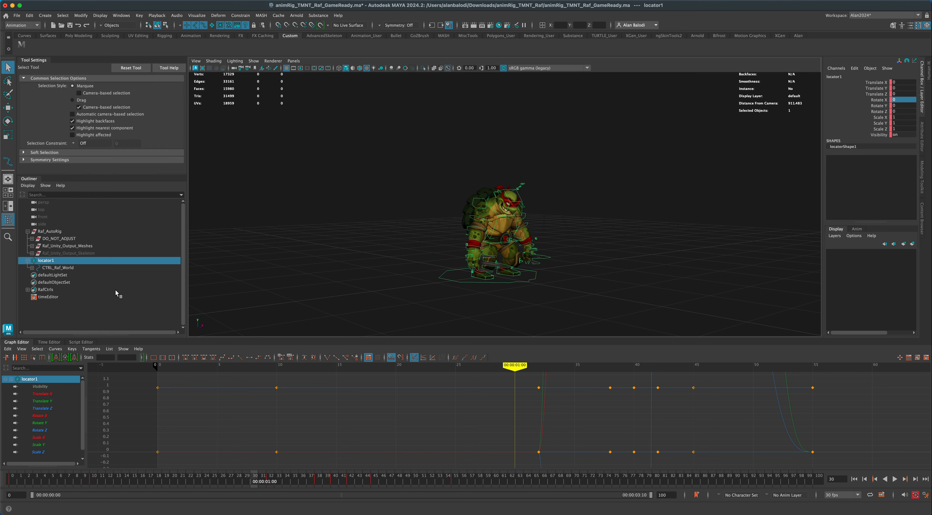
left_click(74, 317)
left_click(48, 260)
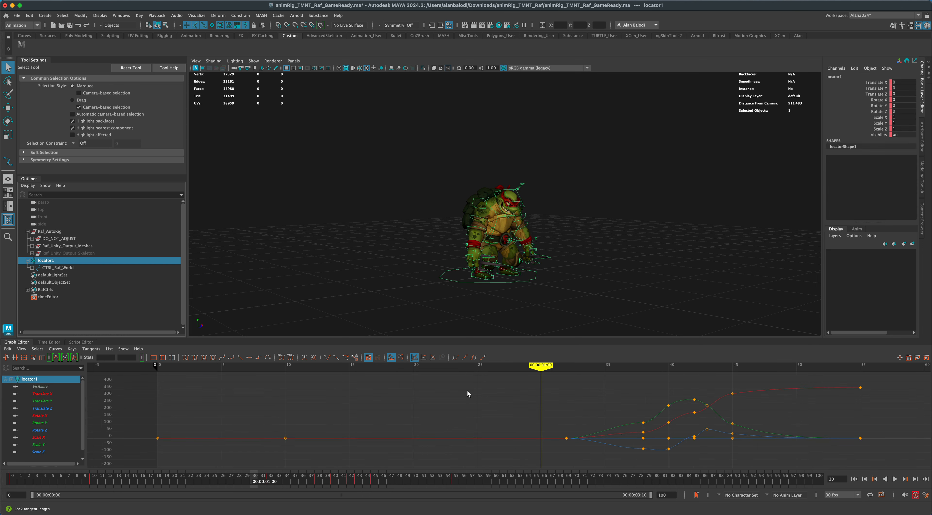
middle_click_drag(690, 431, 427, 421, "alt")
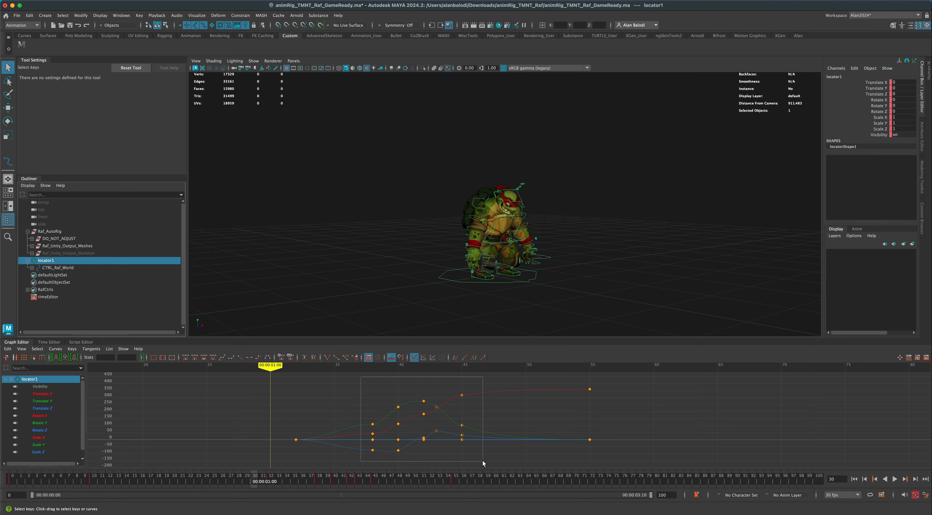
left_click_drag(482, 461, 483, 461)
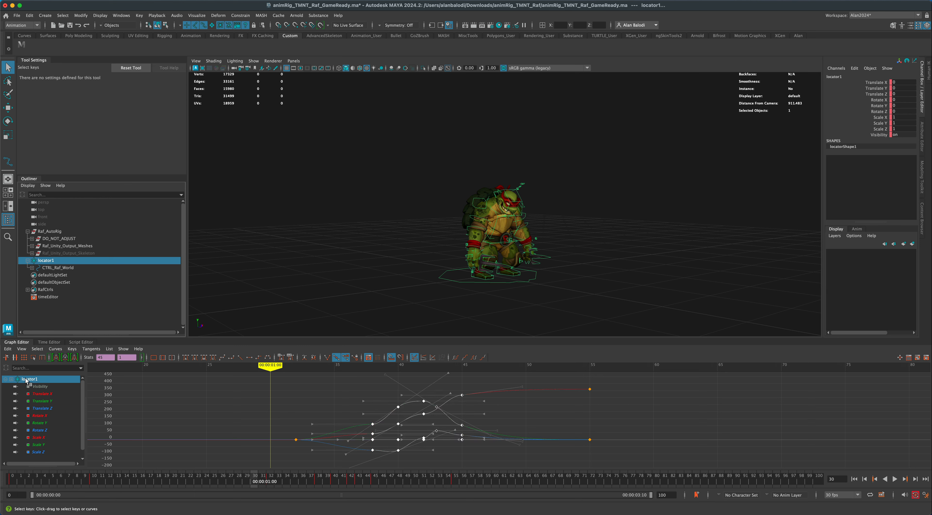
left_click(222, 359)
left_click(387, 427)
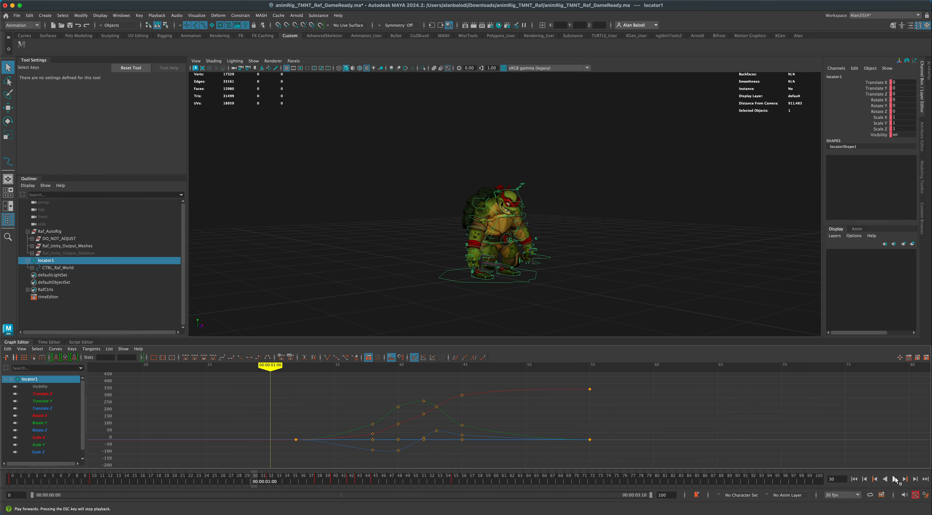
Play back the flip with its spline tangents and scrub back through it to frame 33.
left_click(895, 479)
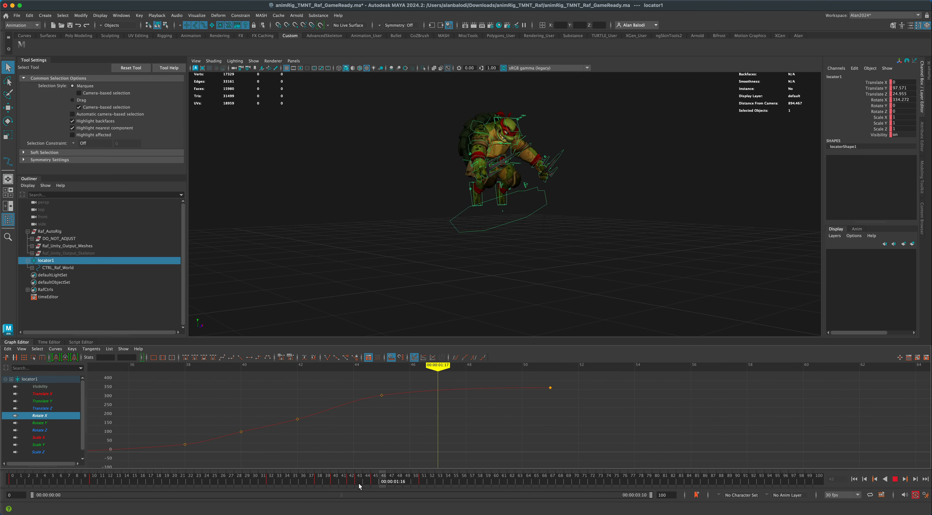
left_click_drag(359, 483, 275, 493)
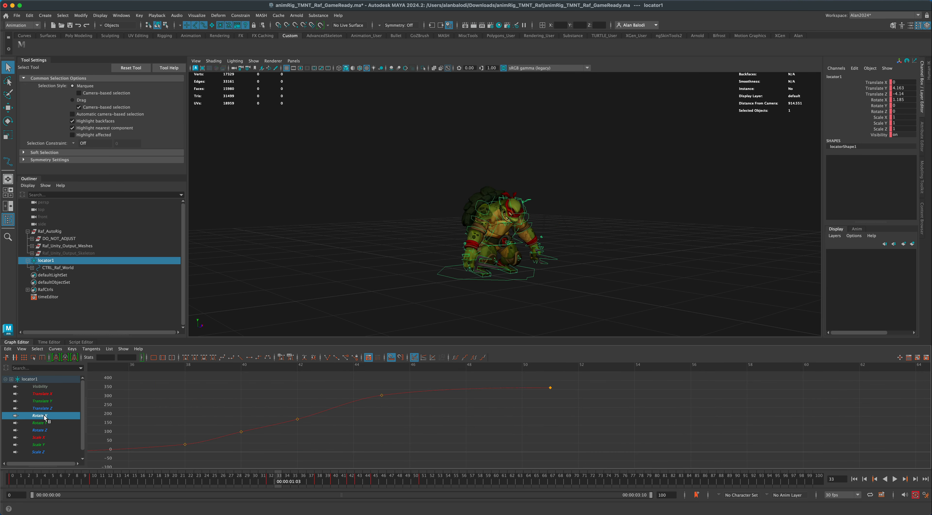
Isolate locator1's Rotate X curve and retime the flip keys at frames 42, 43, 45 and 51 to 43, 46, 51 and 54.
left_click(59, 308)
left_click(49, 260)
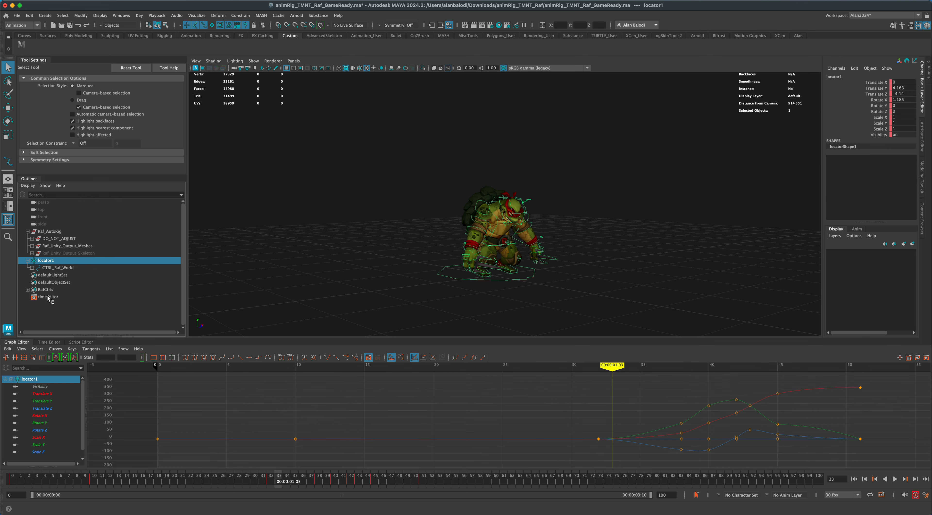
left_click(47, 416)
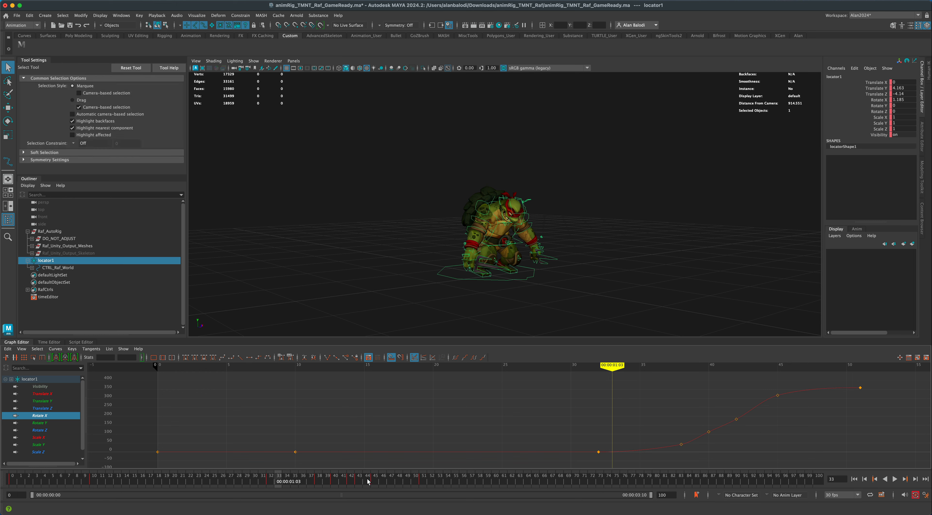
key("alt+v")
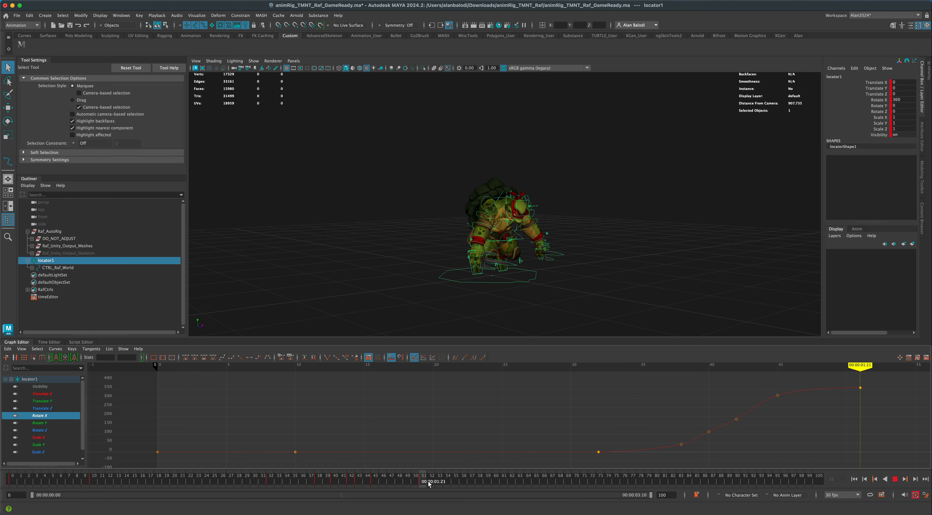
mouse_move(379, 484)
left_mouse_down()
mouse_move(364, 484)
mouse_move(447, 485)
mouse_move(298, 480)
mouse_move(504, 490)
left_mouse_up()
left_click(375, 483)
left_click(353, 481, "shift")
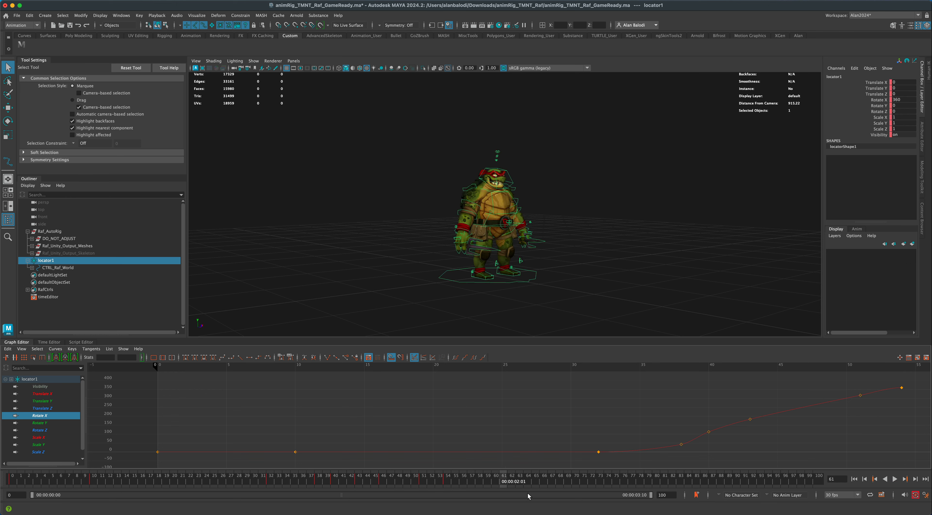
Play the animation from frame 0 to review the retimed flip and scrub back to frame 32.
left_click(854, 479)
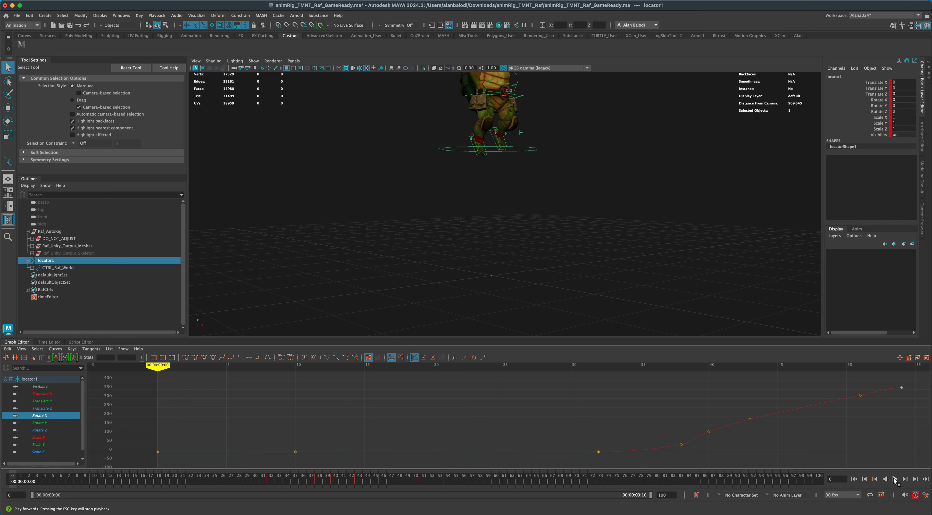
left_click(895, 479)
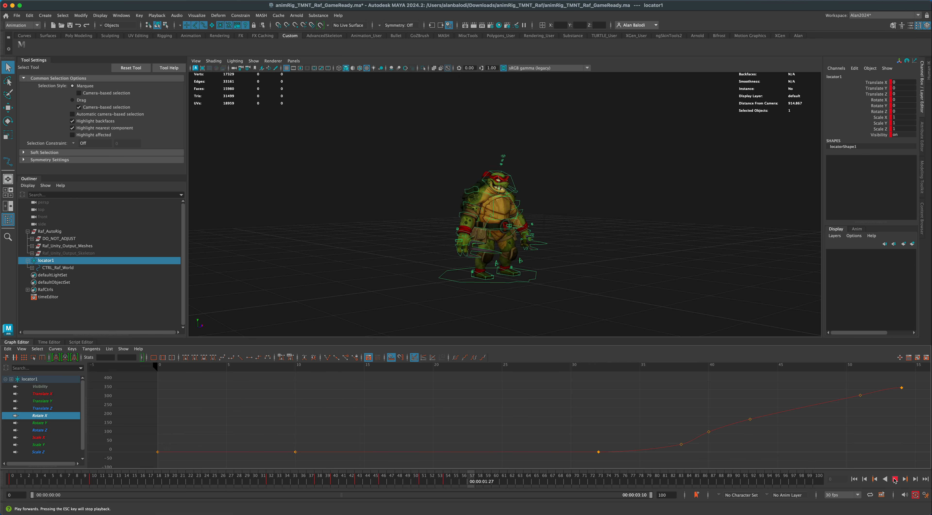
mouse_move(742, 480)
left_mouse_down()
mouse_move(25, 486)
mouse_move(292, 484)
mouse_move(272, 484)
left_mouse_up()
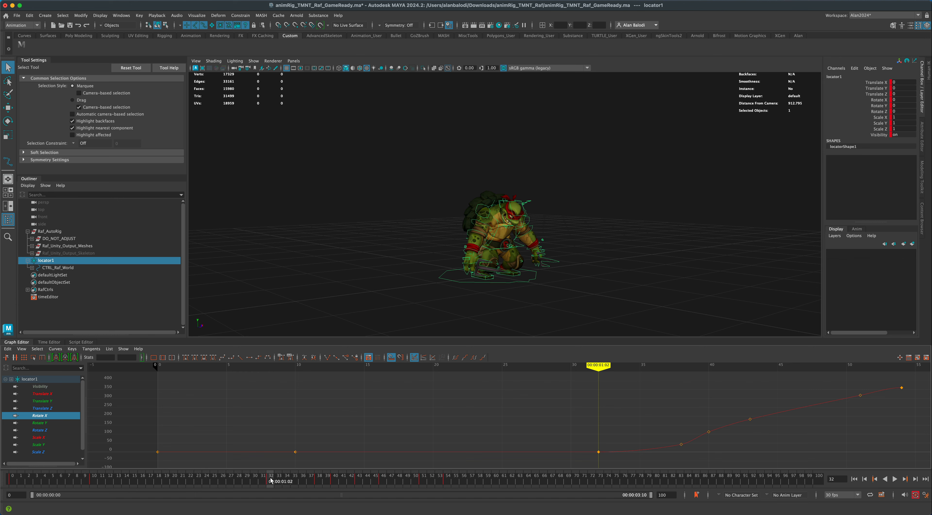
Copy locator1's keys at frame 32 and paste them at frame 35.
right_click(271, 481)
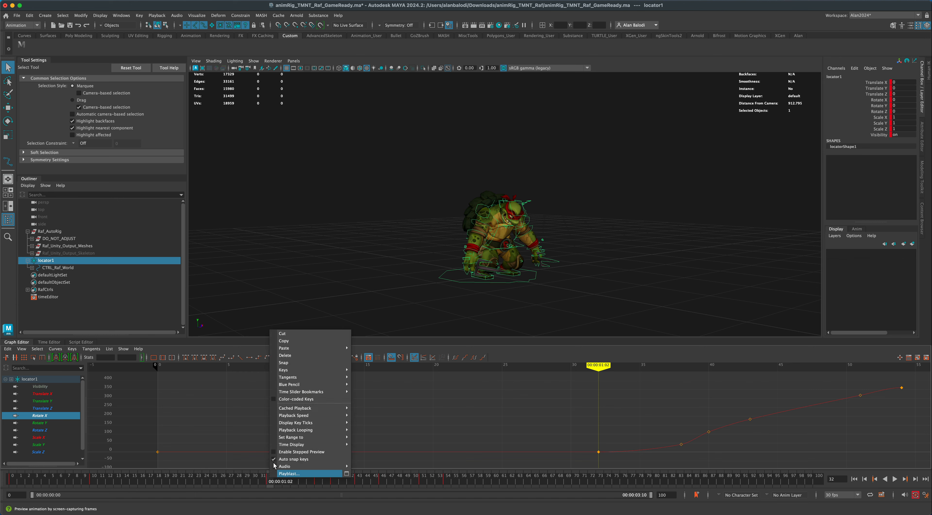
left_click(298, 341)
left_click(120, 306)
left_click(46, 261)
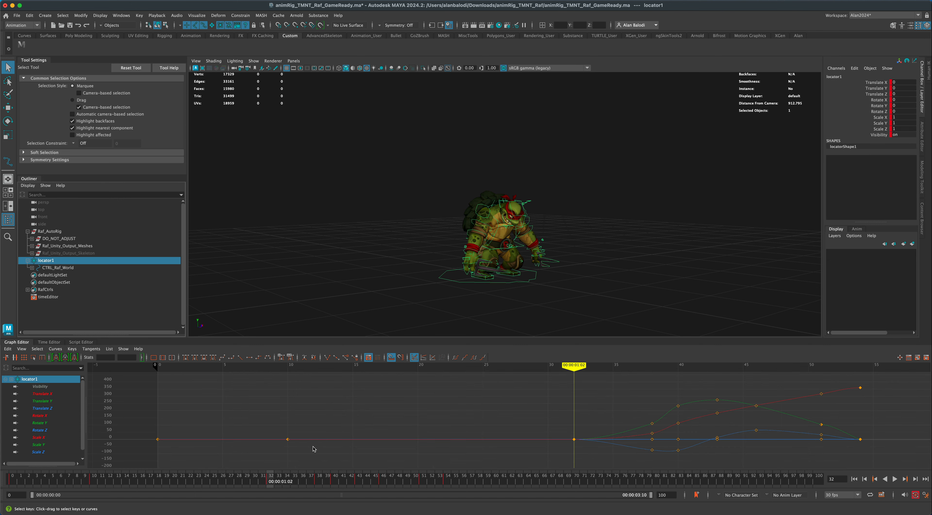
right_click(271, 480)
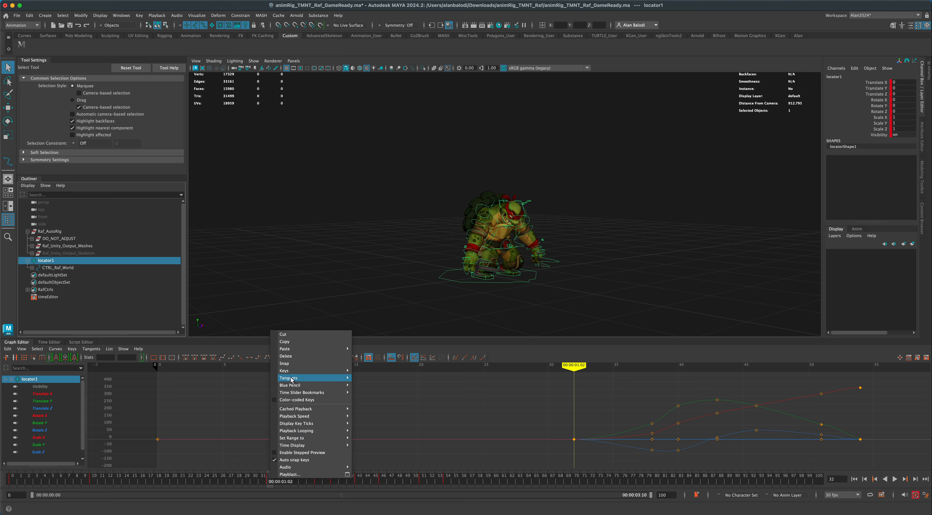
left_click(293, 342)
left_click_drag(268, 478, 291, 482)
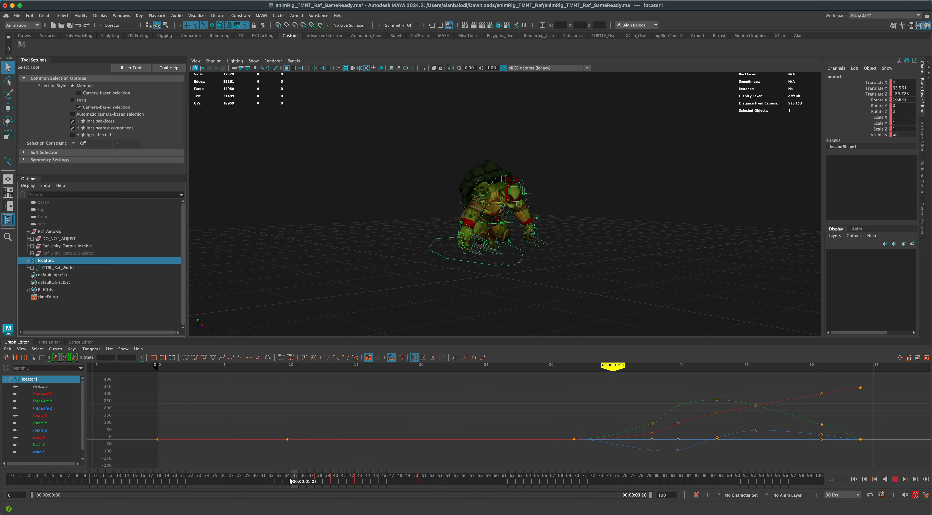
right_click(293, 480)
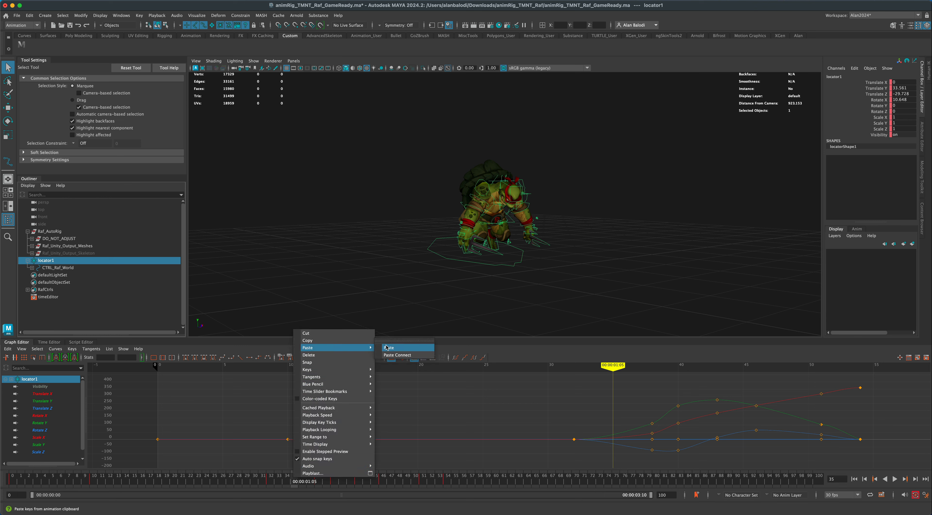
left_click(386, 347)
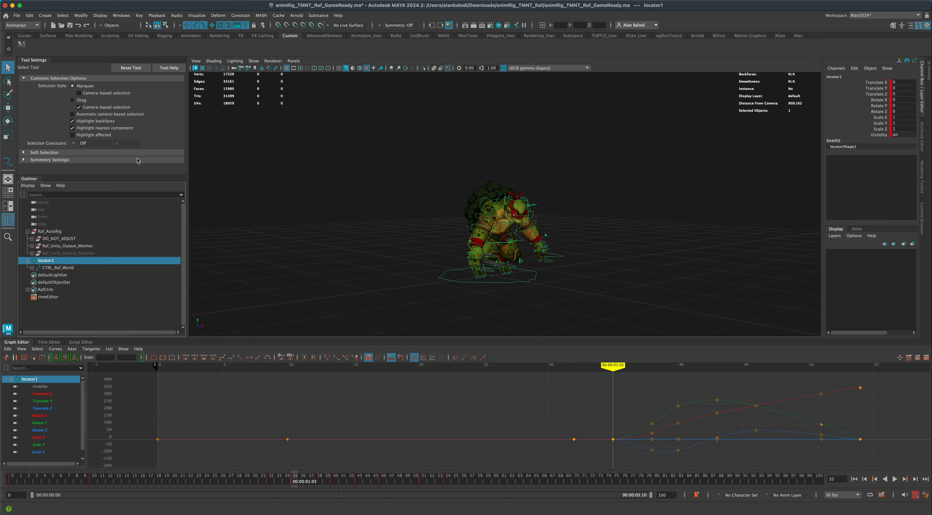
Select all of the rig's controls and key the current crouch pose at frame 35.
left_click(23, 45)
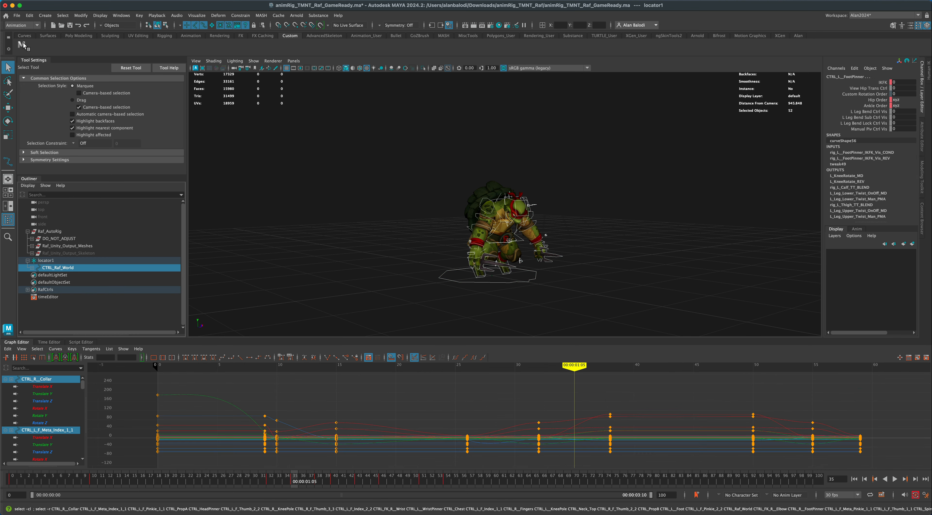
left_click_drag(279, 202, 305, 205, "alt")
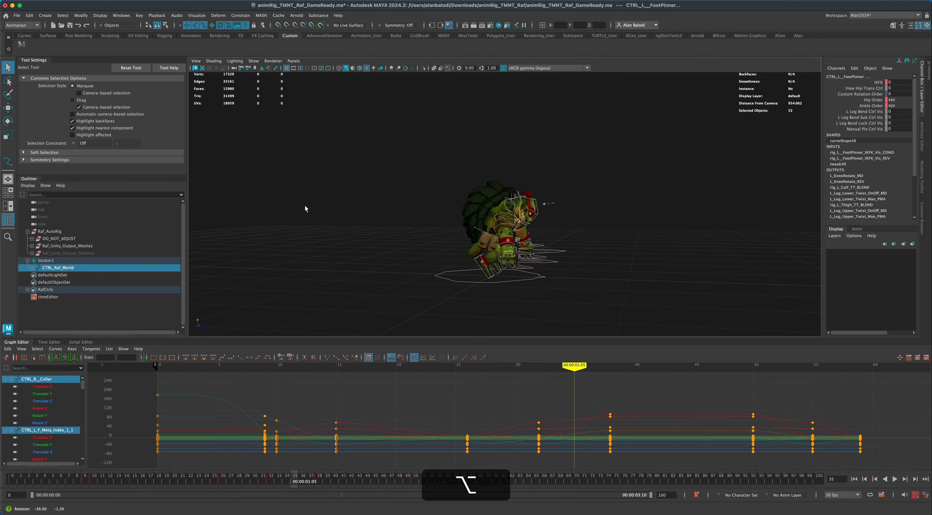
key("s")
Select both foot controls, copy their keys at frame 32 and paste them at frame 35.
left_click_drag(346, 233, 526, 284, "alt")
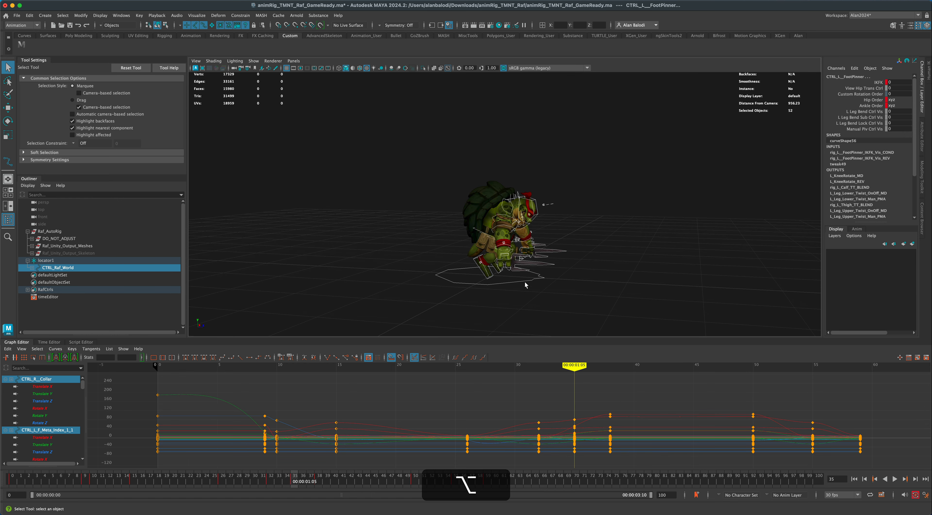
left_click(496, 279)
left_click(496, 274)
left_click(492, 275, "shift")
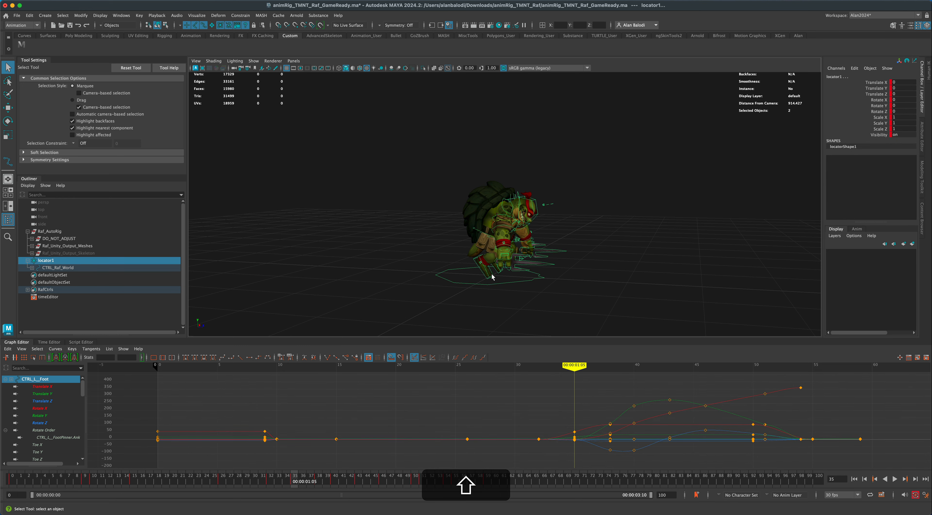
left_click(496, 278)
left_click(494, 276)
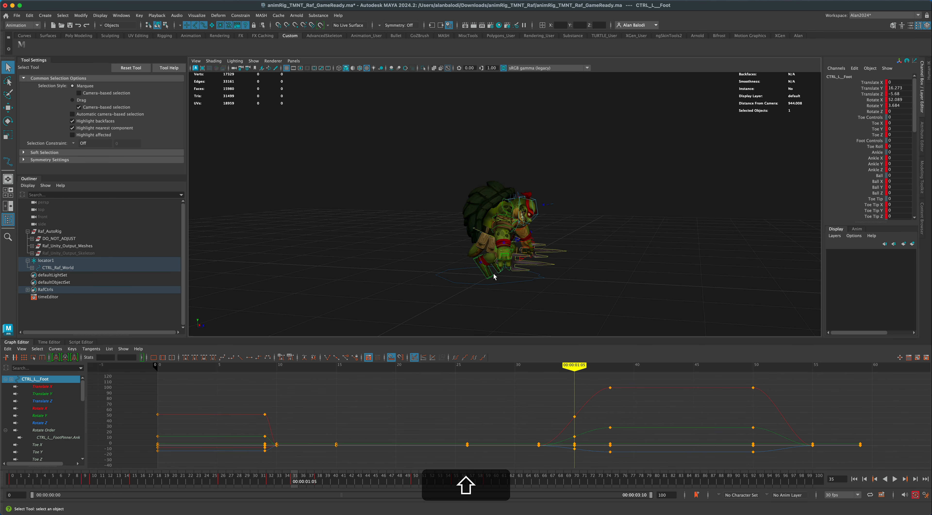
left_click(492, 277, "shift")
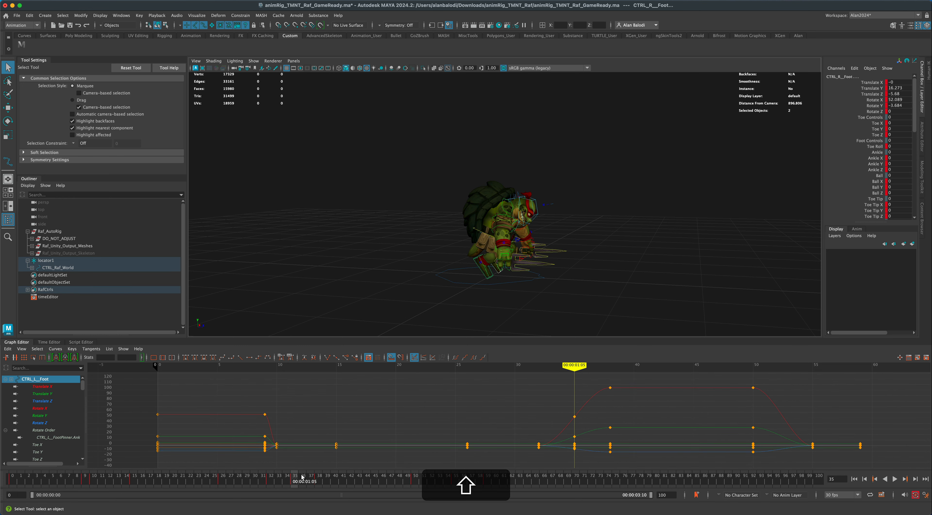
left_click(270, 478)
right_click(270, 477)
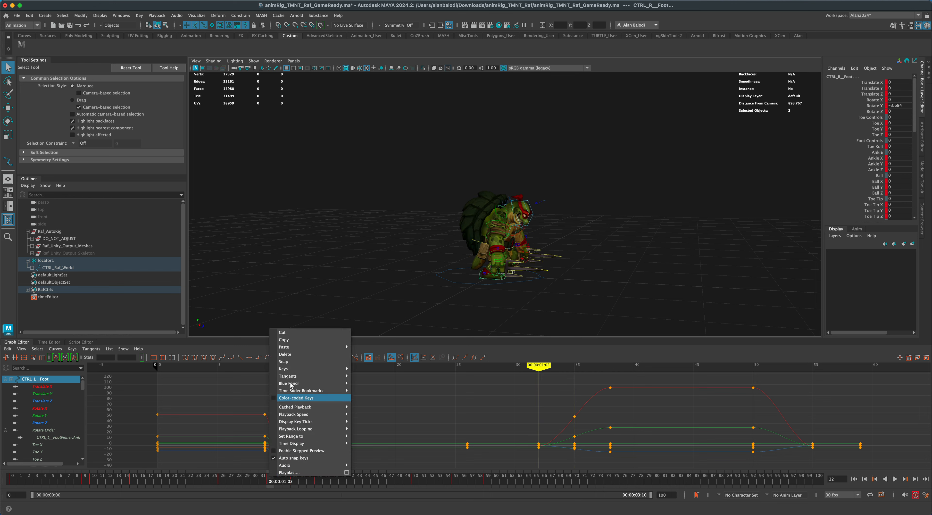
left_click(296, 341)
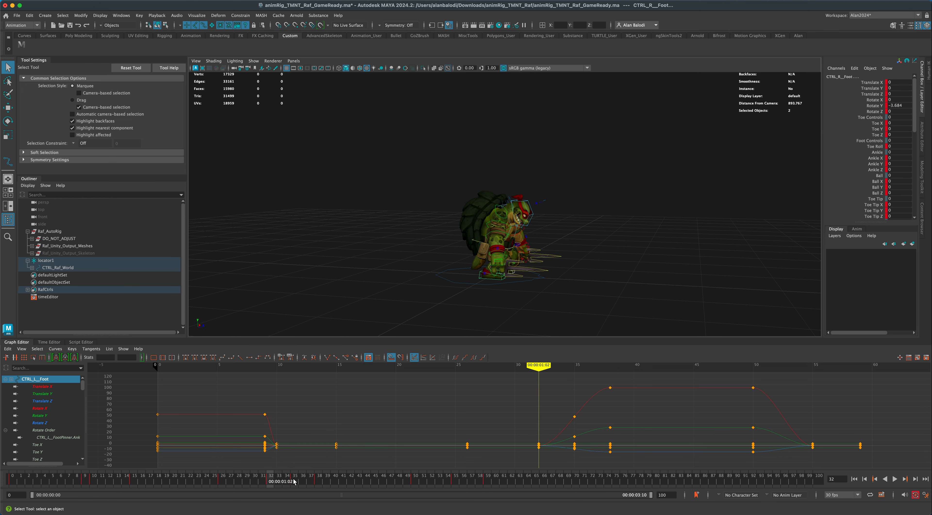
left_click(294, 481)
right_click(294, 481)
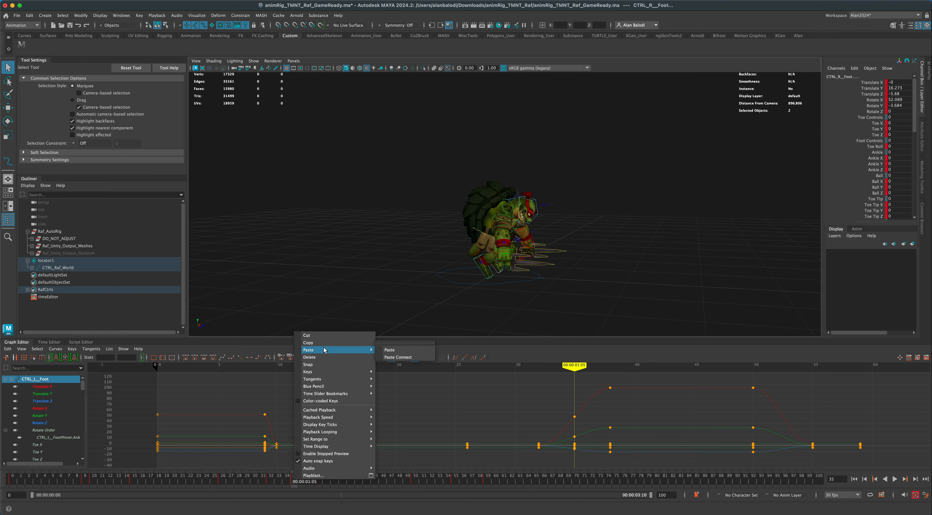
left_click(387, 353)
Play the animation from frame 0 and examine the feet leaving the ground around frame 36 from several angles.
left_click_drag(516, 279, 492, 305, "alt")
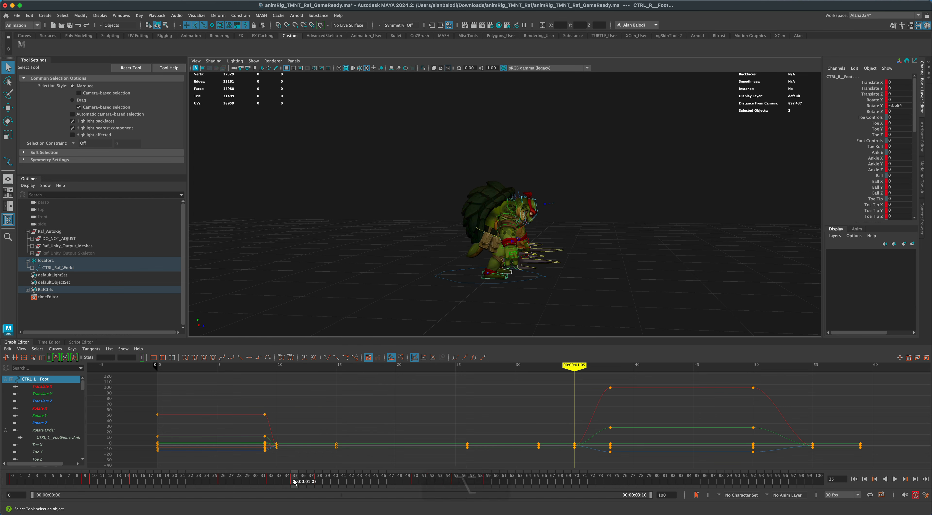
left_click_drag(294, 481, 303, 482)
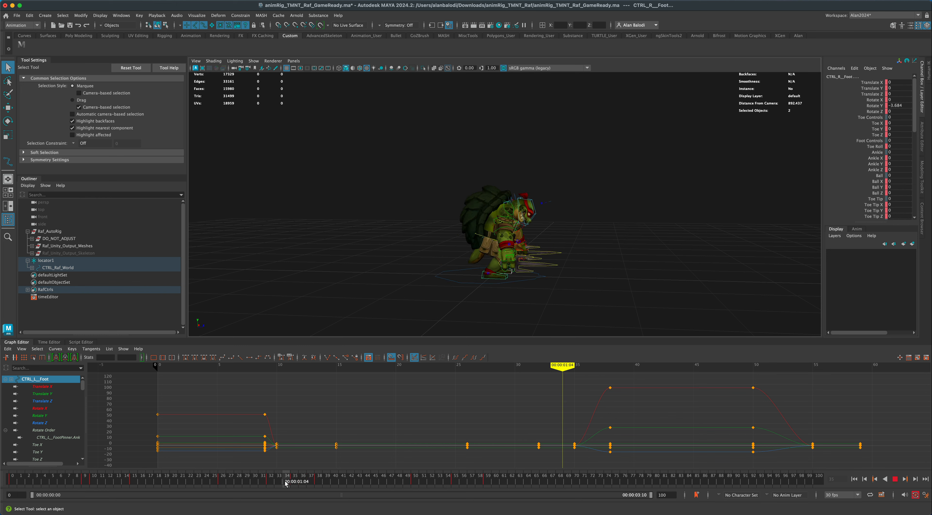
left_click(855, 479)
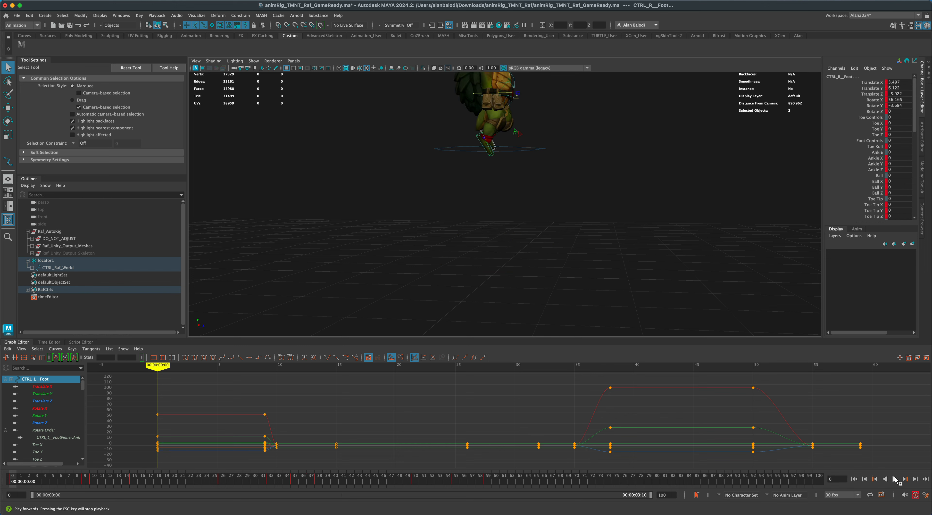
left_click(895, 479)
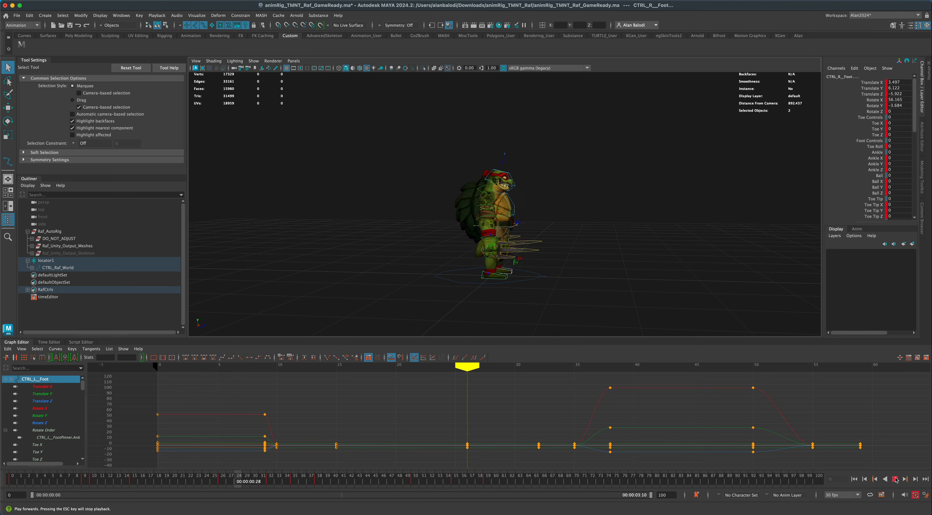
left_click(895, 479)
mouse_move(315, 482)
left_mouse_down()
mouse_move(250, 483)
mouse_move(303, 486)
left_mouse_up()
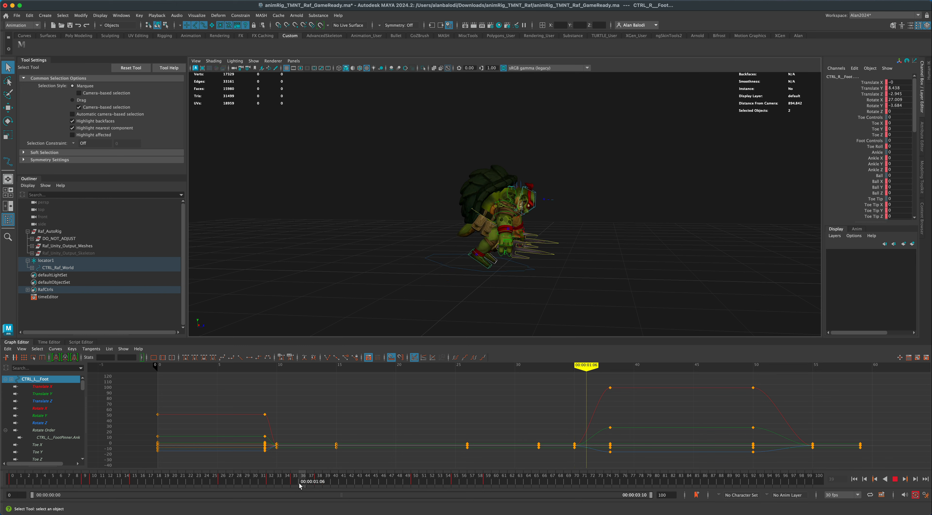
left_click_drag(449, 316, 480, 278, "alt")
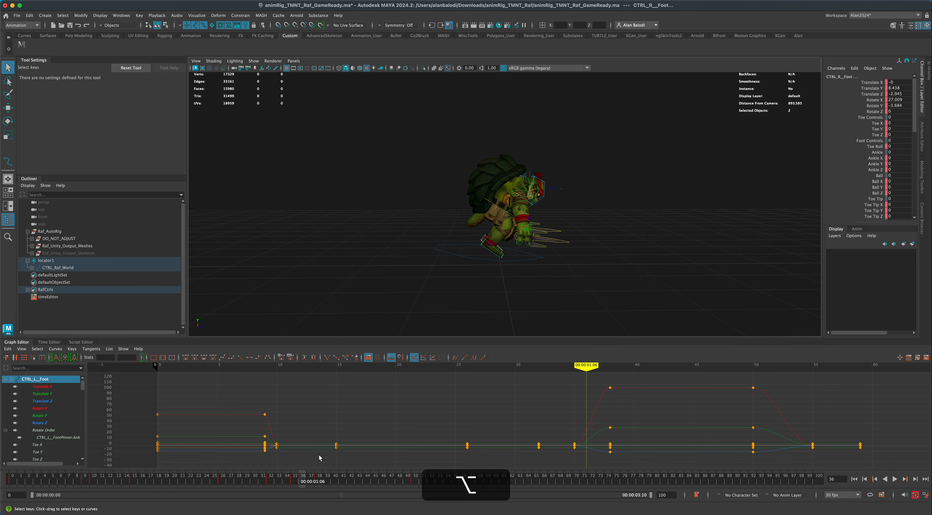
mouse_move(302, 481)
left_mouse_down()
mouse_move(292, 479)
mouse_move(303, 480)
left_mouse_up()
left_click_drag(491, 270, 486, 272, "alt")
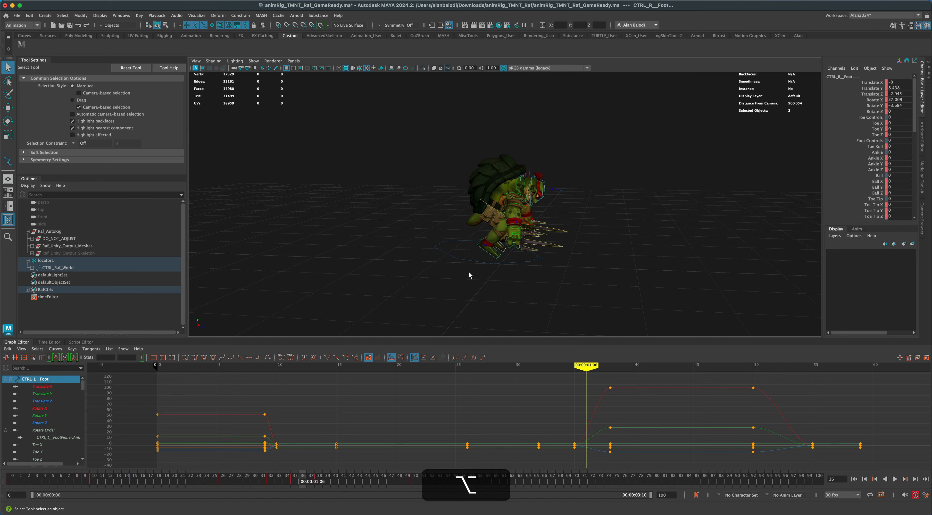
Key locator1 at frame 36 and move it forward along Z to a Translate Z of 5.822.
left_click(46, 261)
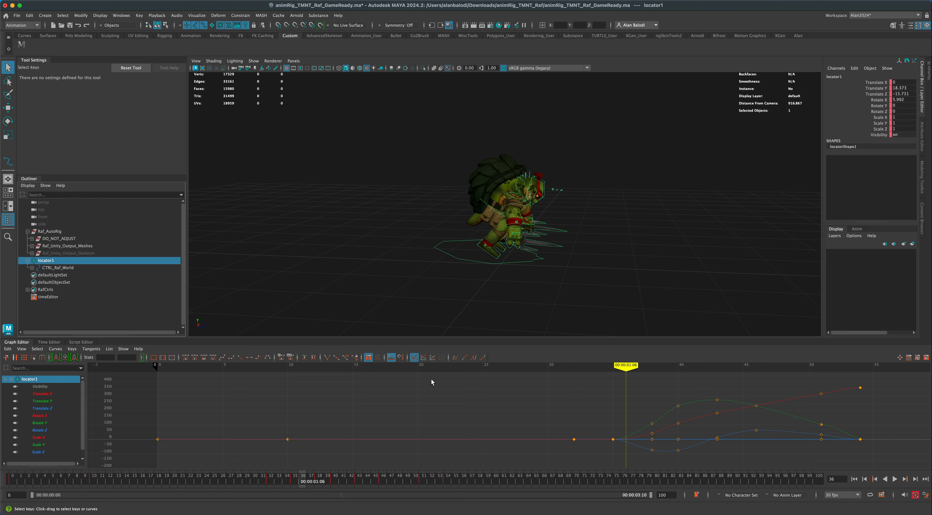
key("s")
left_click(7, 108)
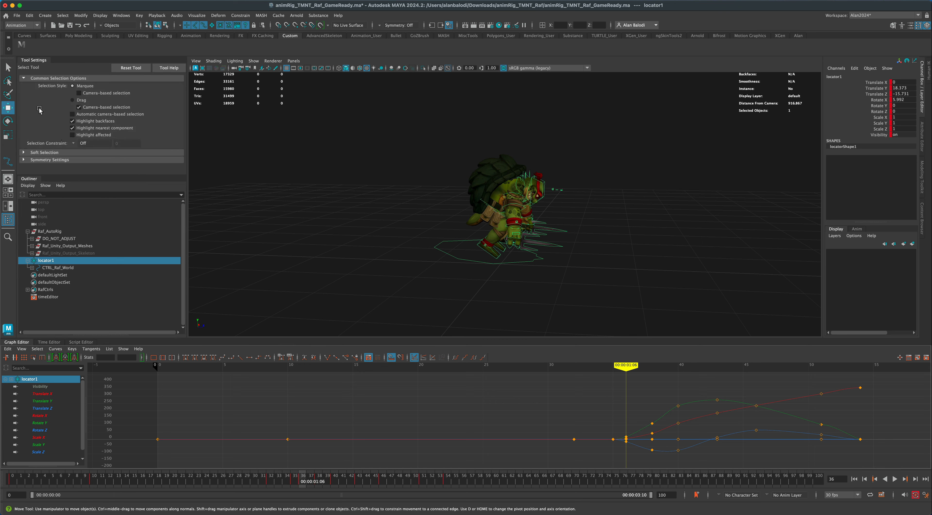
left_click_drag(509, 252, 524, 253)
left_click_drag(462, 303, 495, 298, "alt")
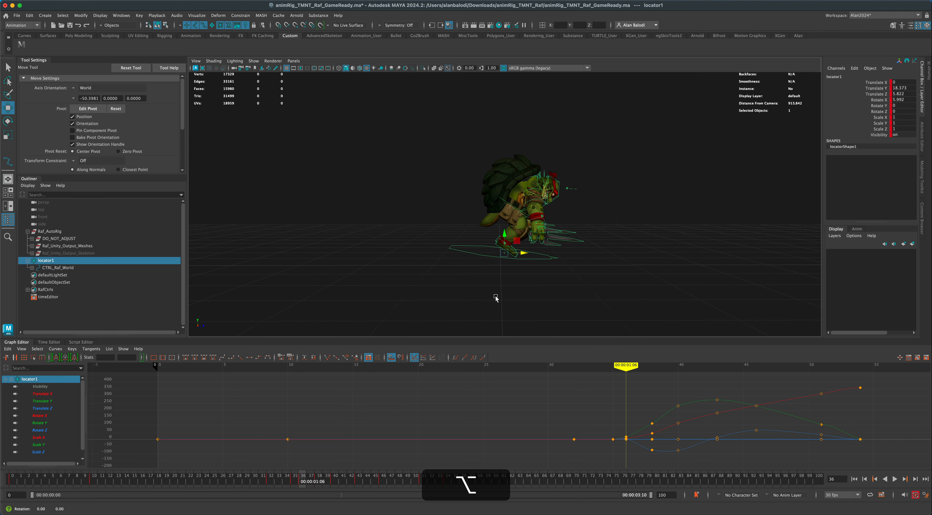
right_click_drag(496, 298, 492, 308, "alt")
middle_click_drag(492, 308, 493, 294, "alt")
left_click_drag(493, 293, 491, 292, "alt")
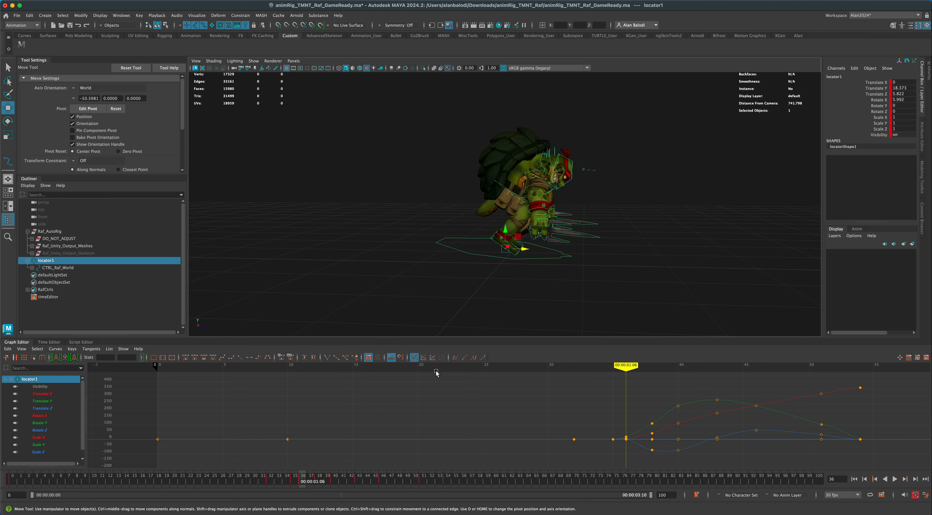
Move locator1 forward along Z at frame 38 to a Translate Z of -38.695.
left_click_drag(299, 480, 302, 480)
left_click_drag(307, 478, 318, 478)
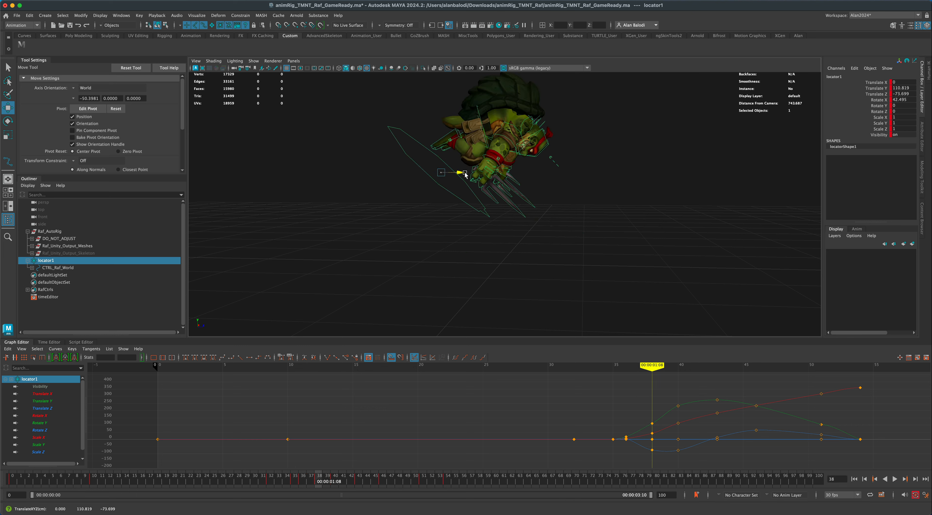
left_click_drag(465, 174, 488, 175)
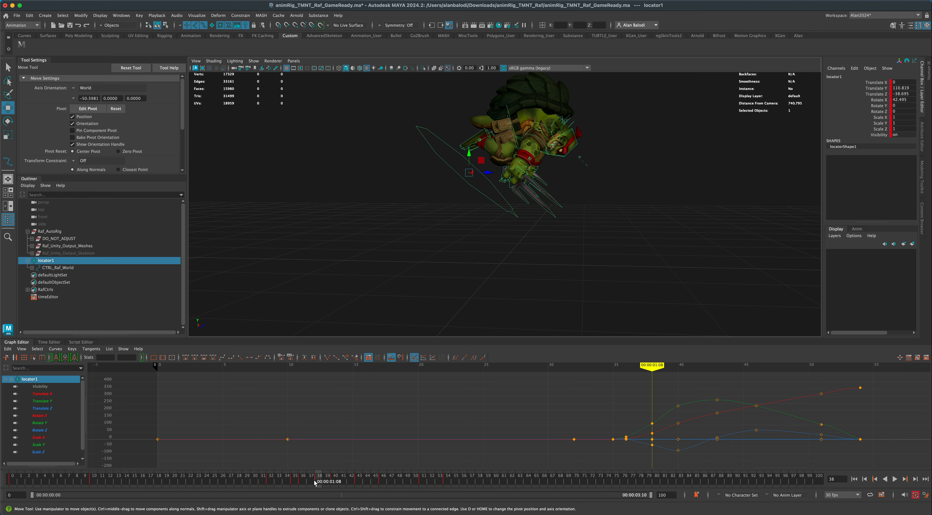
Scrub through the flip from frame 38 and play the animation back to check the midair rotation and landing.
mouse_move(316, 480)
left_mouse_down()
mouse_move(301, 482)
mouse_move(486, 491)
left_mouse_up()
left_click_drag(635, 270, 622, 272, "alt")
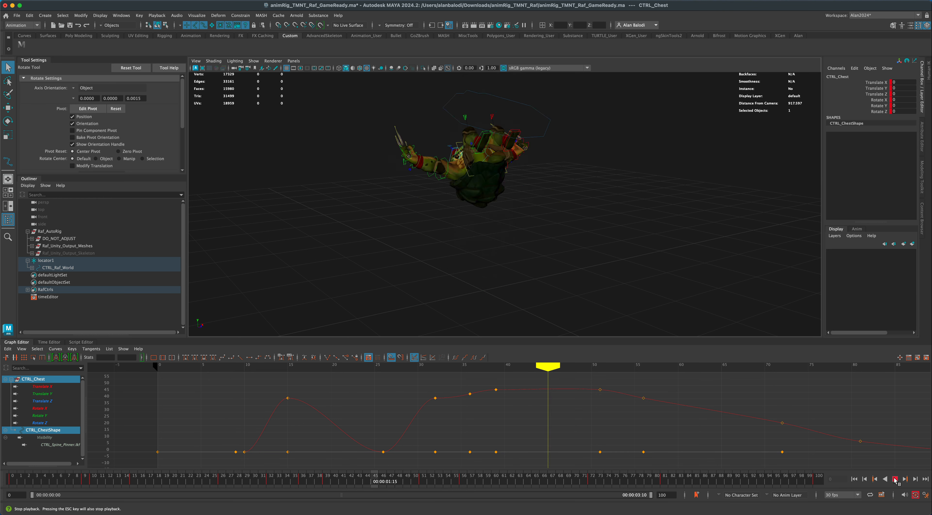
left_click(894, 478)
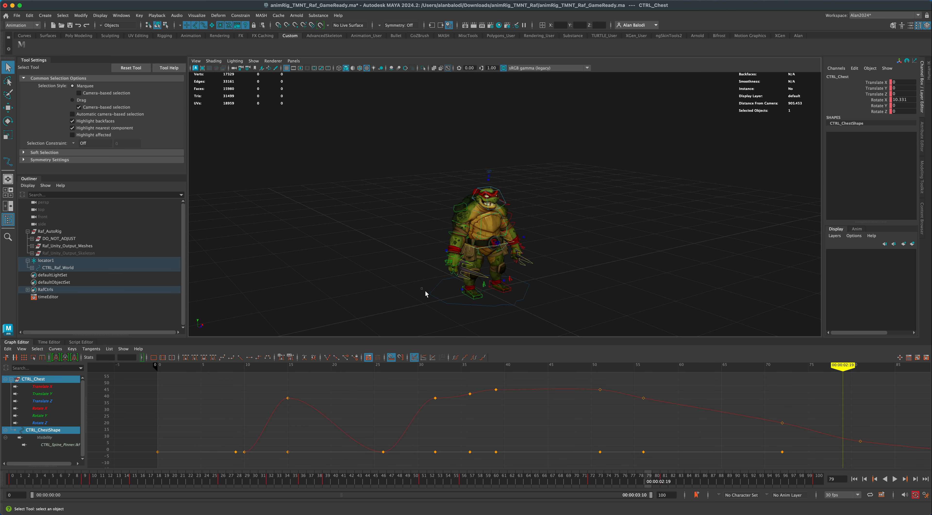
Inspect the animation curves of the world, neck pivot and body controls in turn, and clear the selection.
left_click(432, 297)
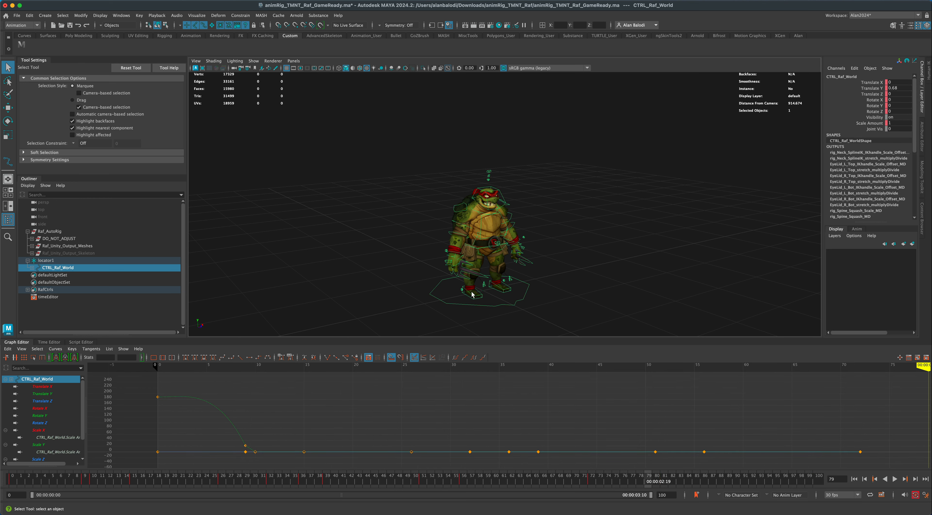
left_click(418, 265)
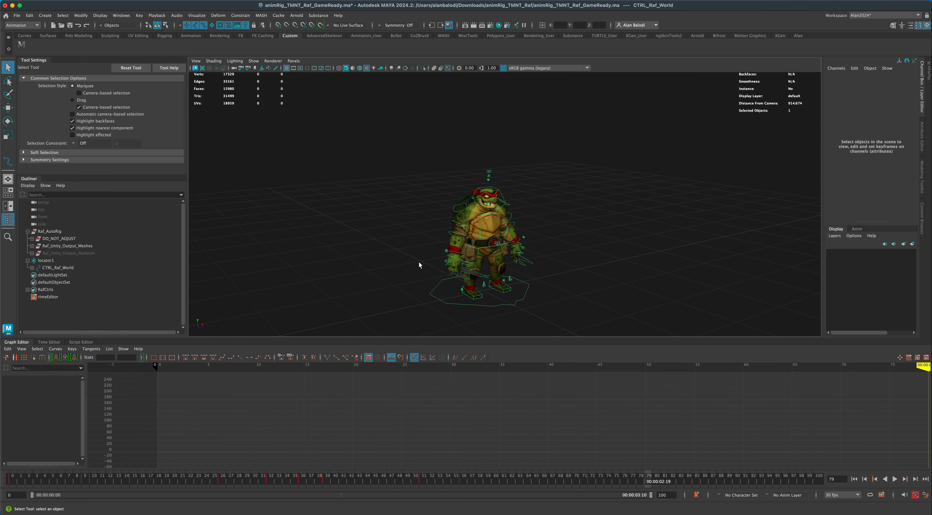
left_click(494, 215)
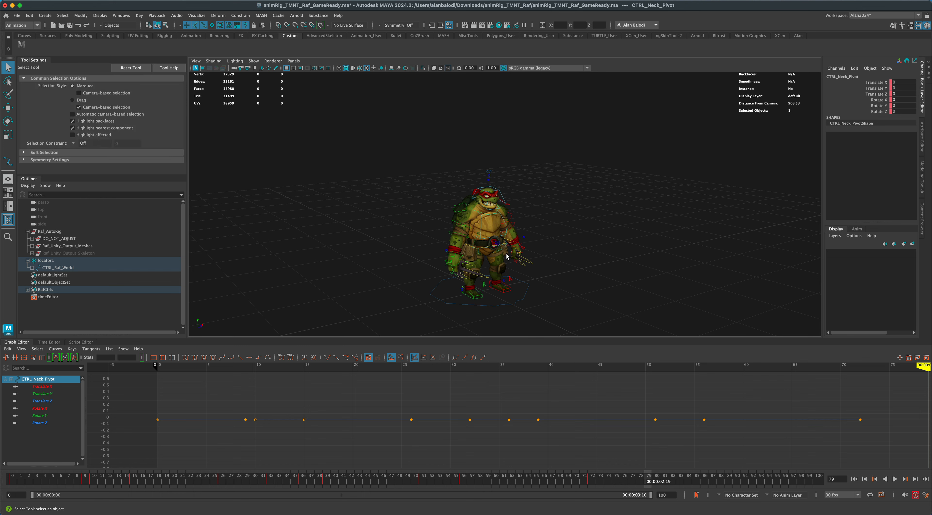
left_click(508, 244)
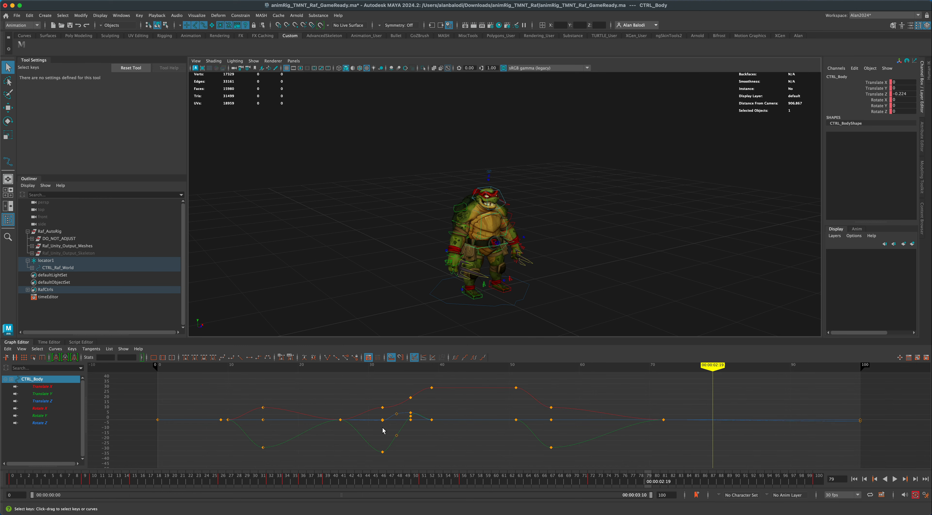
left_click(548, 330)
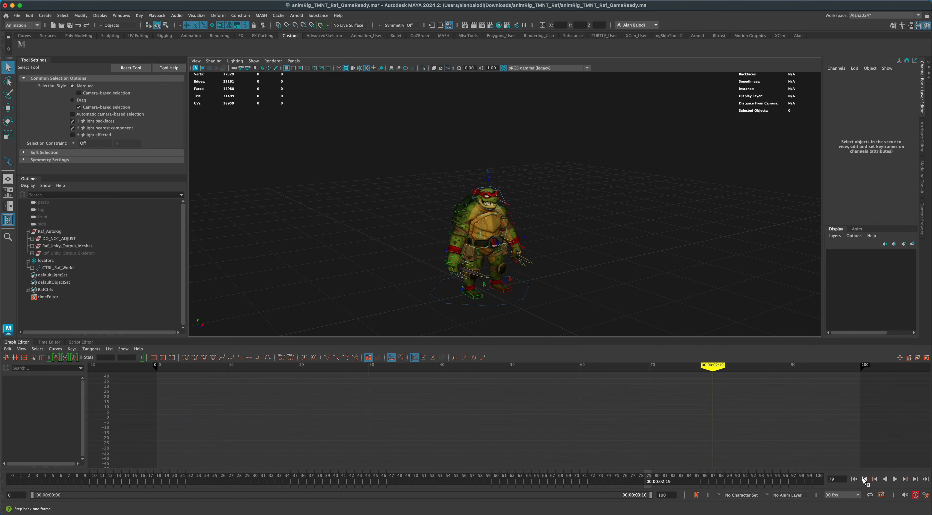
Replay the whole animation from frame 0 with nothing selected and examine the crouch, flip and landing.
left_click(855, 480)
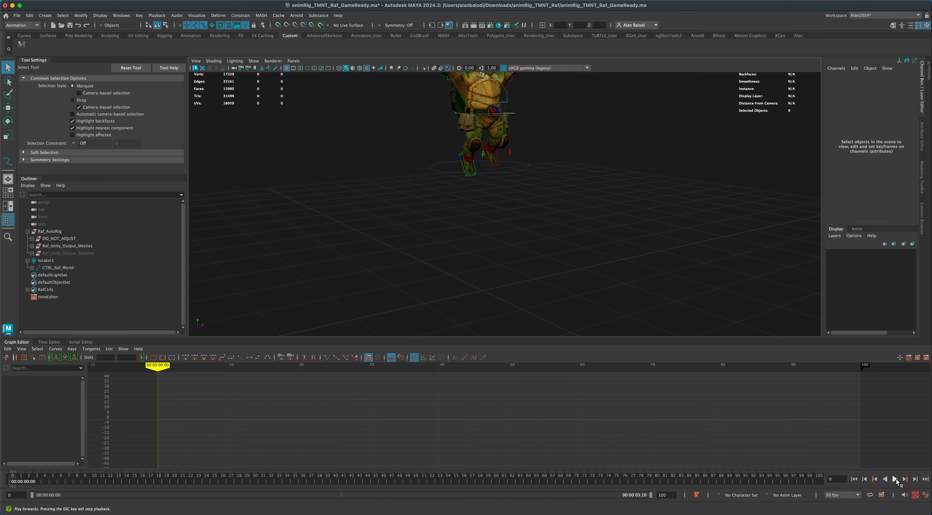
left_click(895, 479)
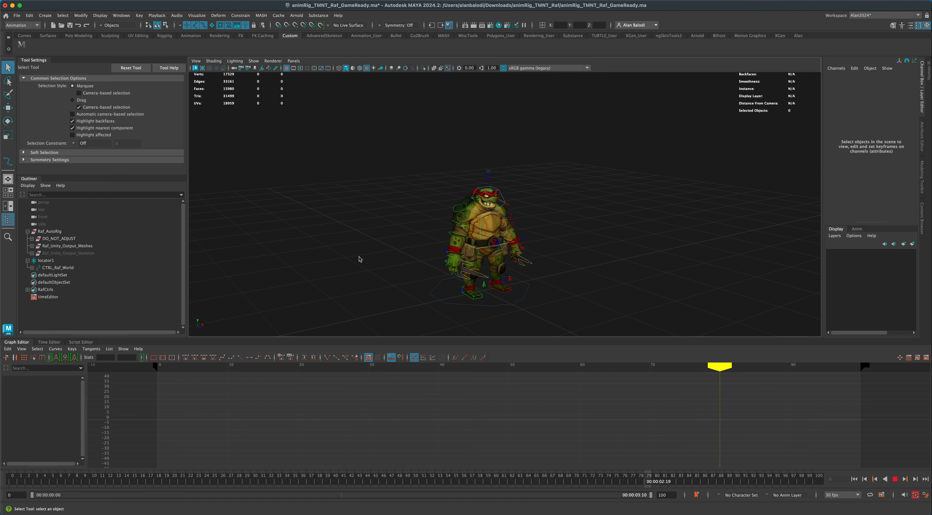
mouse_move(654, 287)
left_mouse_down("alt")
mouse_move(465, 289)
mouse_move(685, 292)
mouse_move(655, 290)
left_mouse_up("alt")
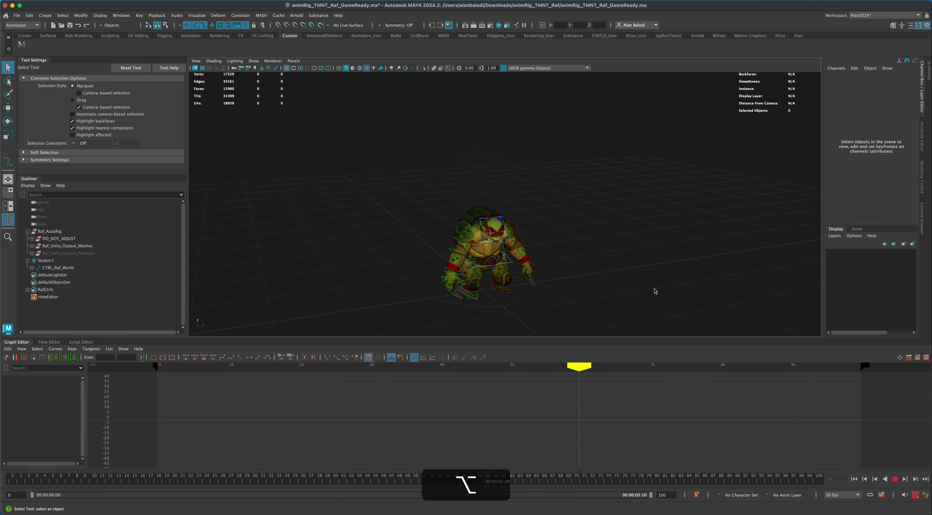